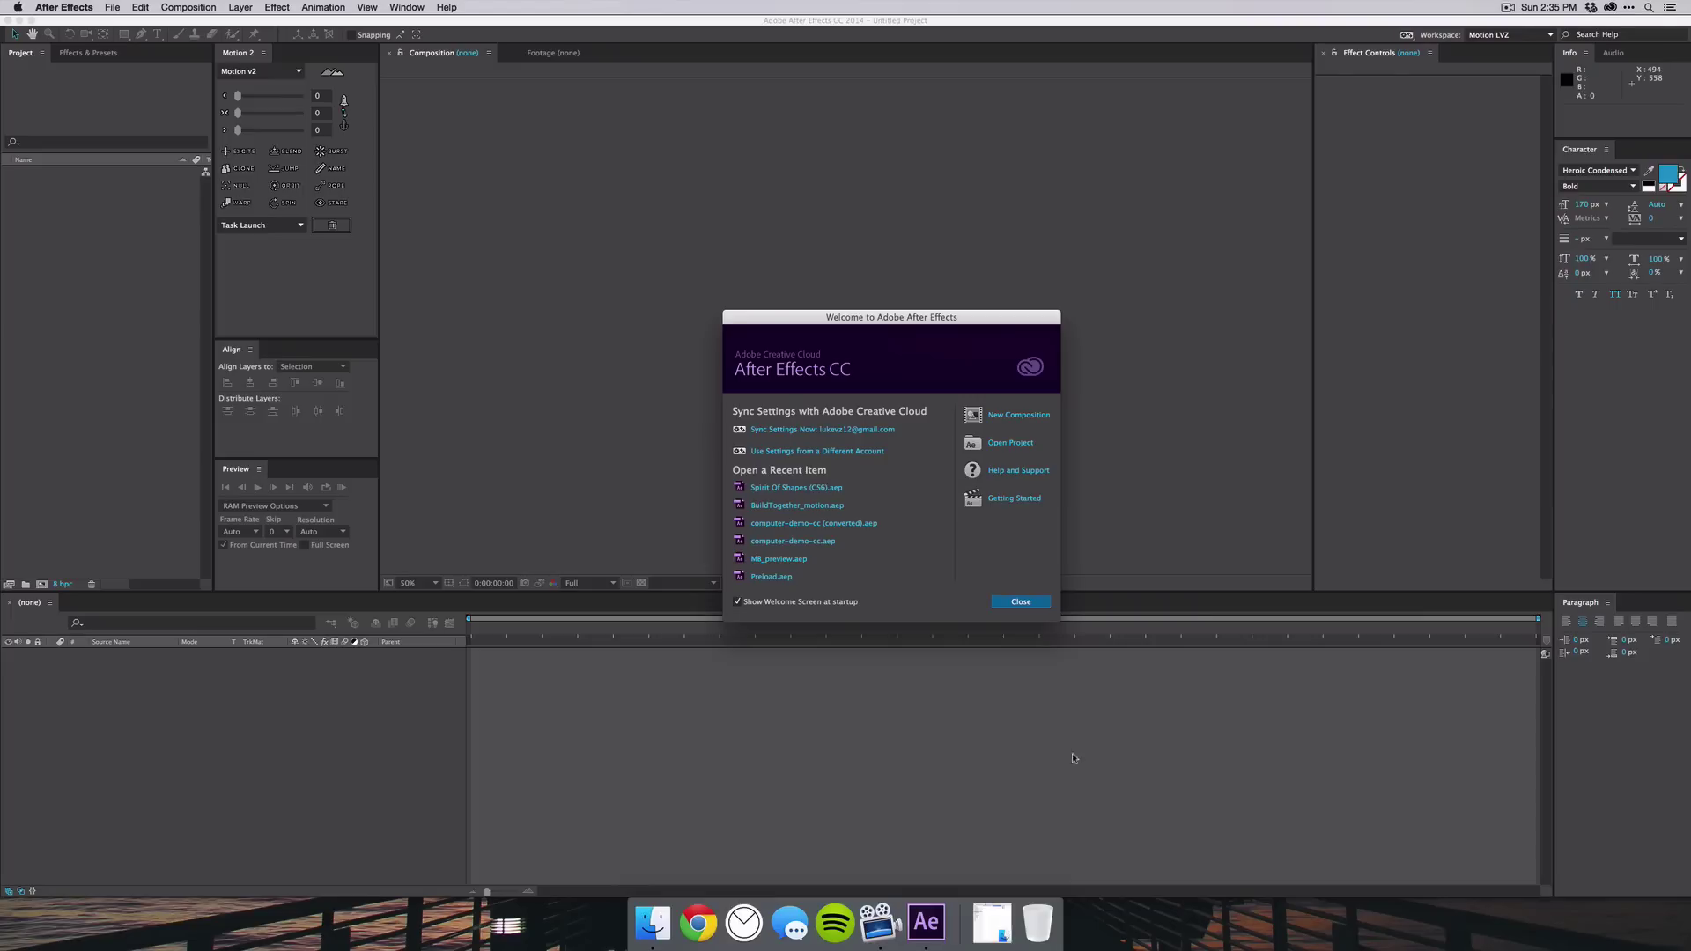
Create a new composition named Video
click(1019, 415)
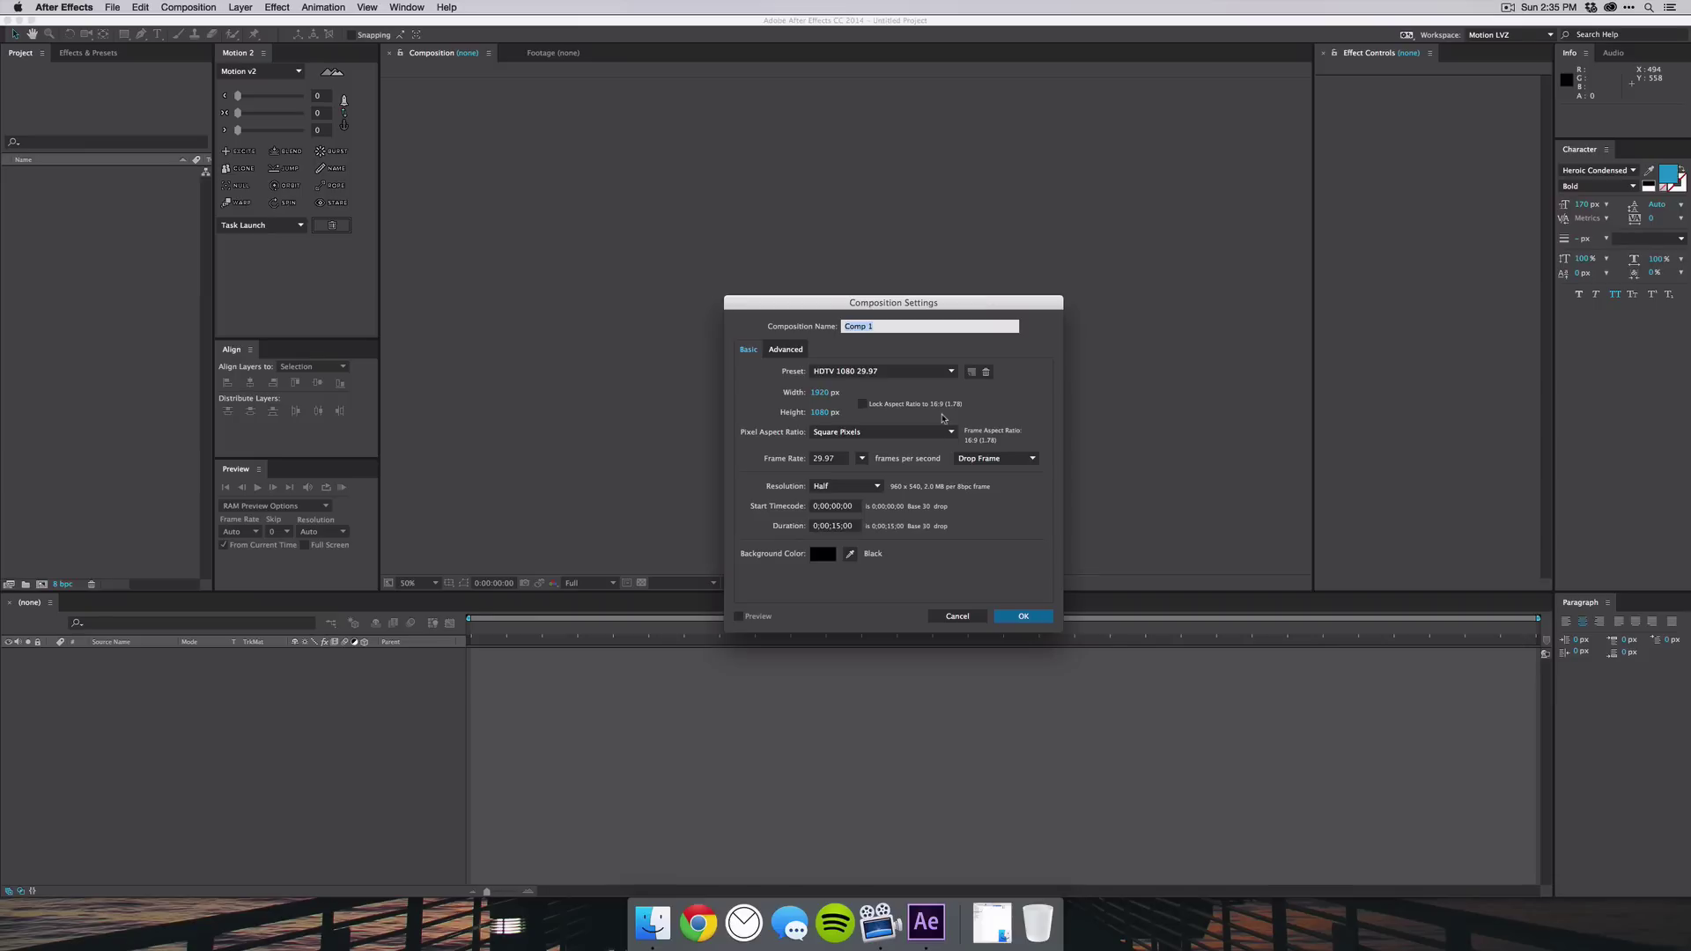
text(Video)
key(Return)
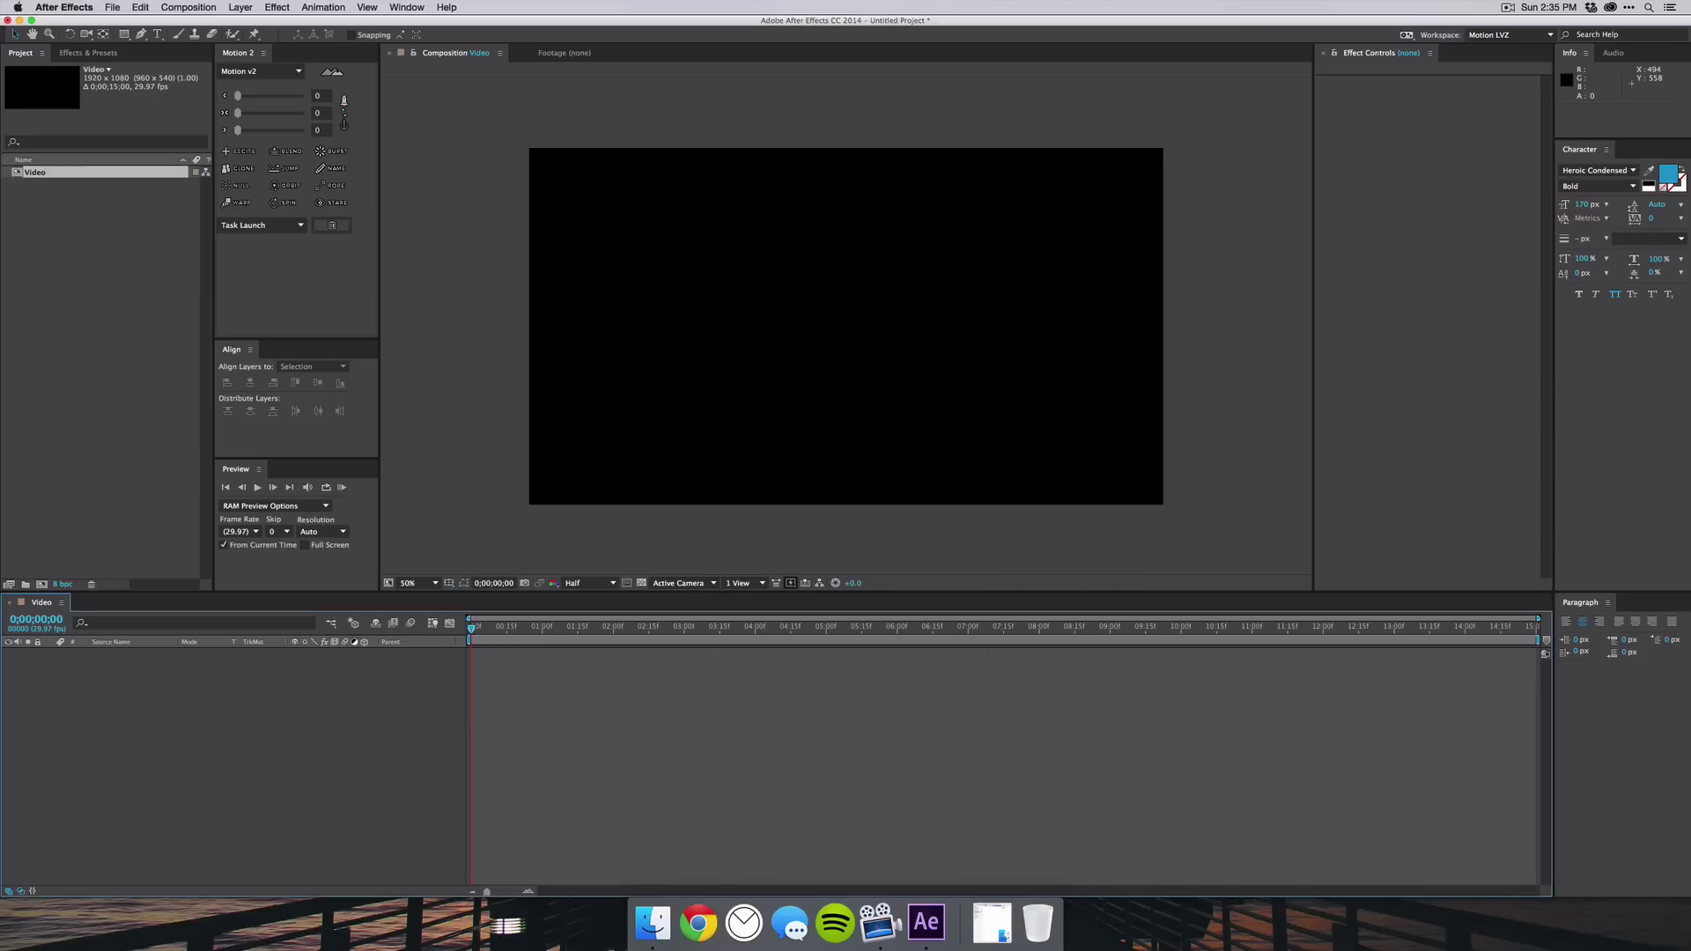
Import 1.mov from the Footage folder and add it as a layer in the Video comp
click(991, 923)
drag(1125, 310, 56, 365)
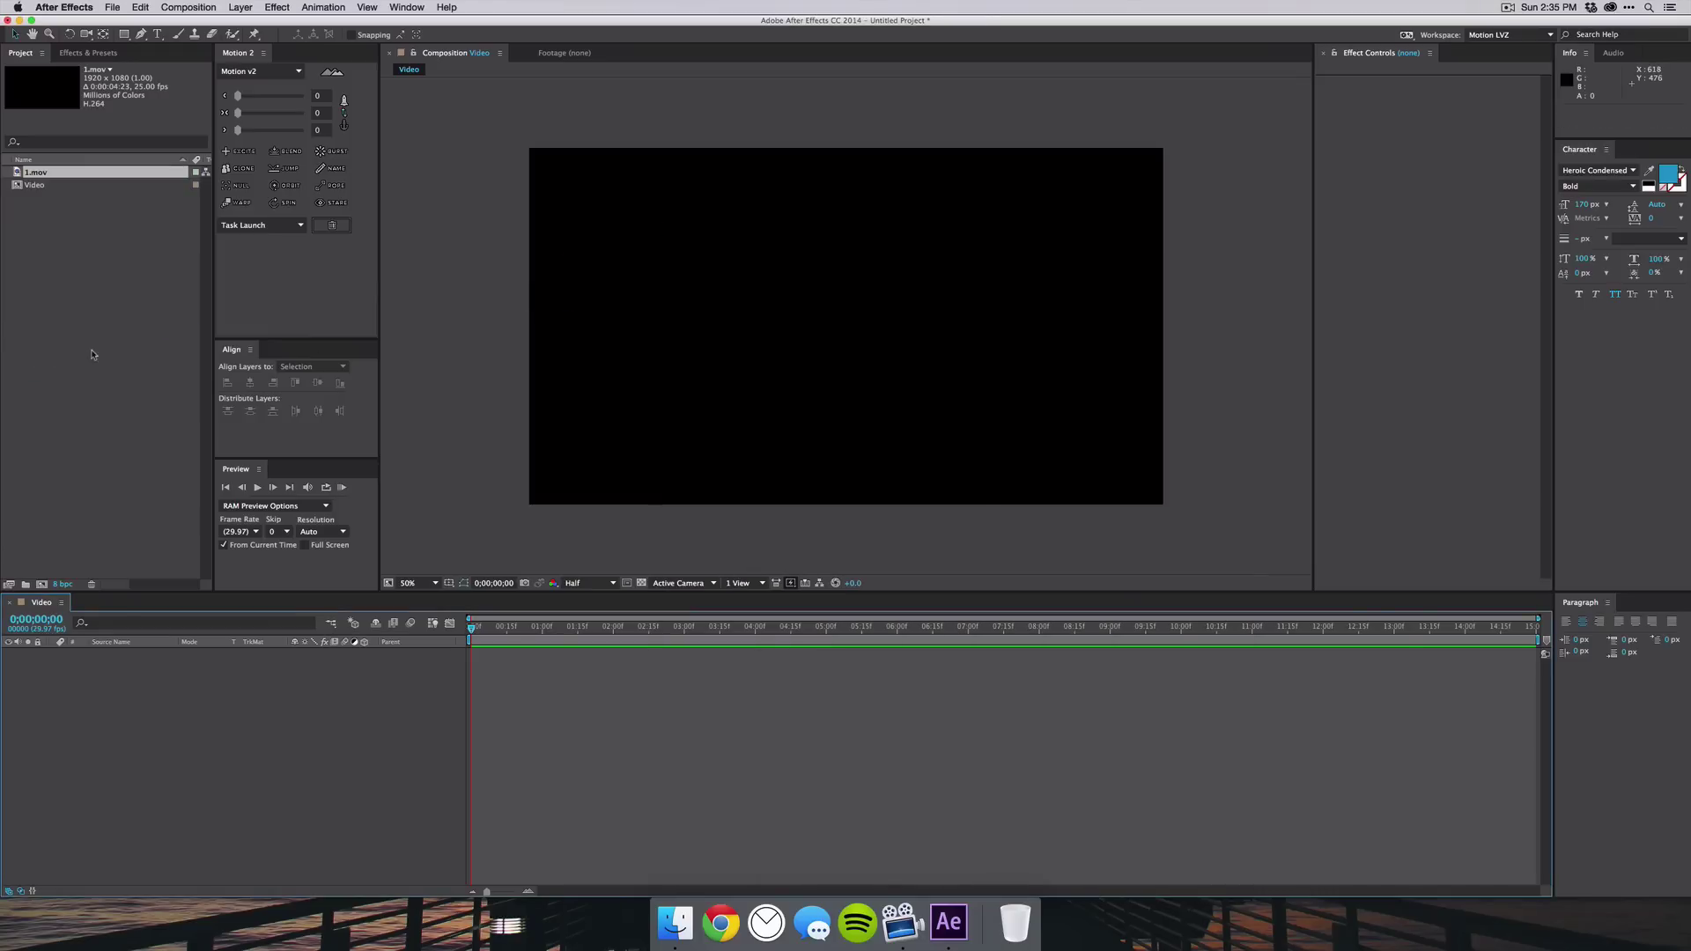
drag(66, 643, 76, 684)
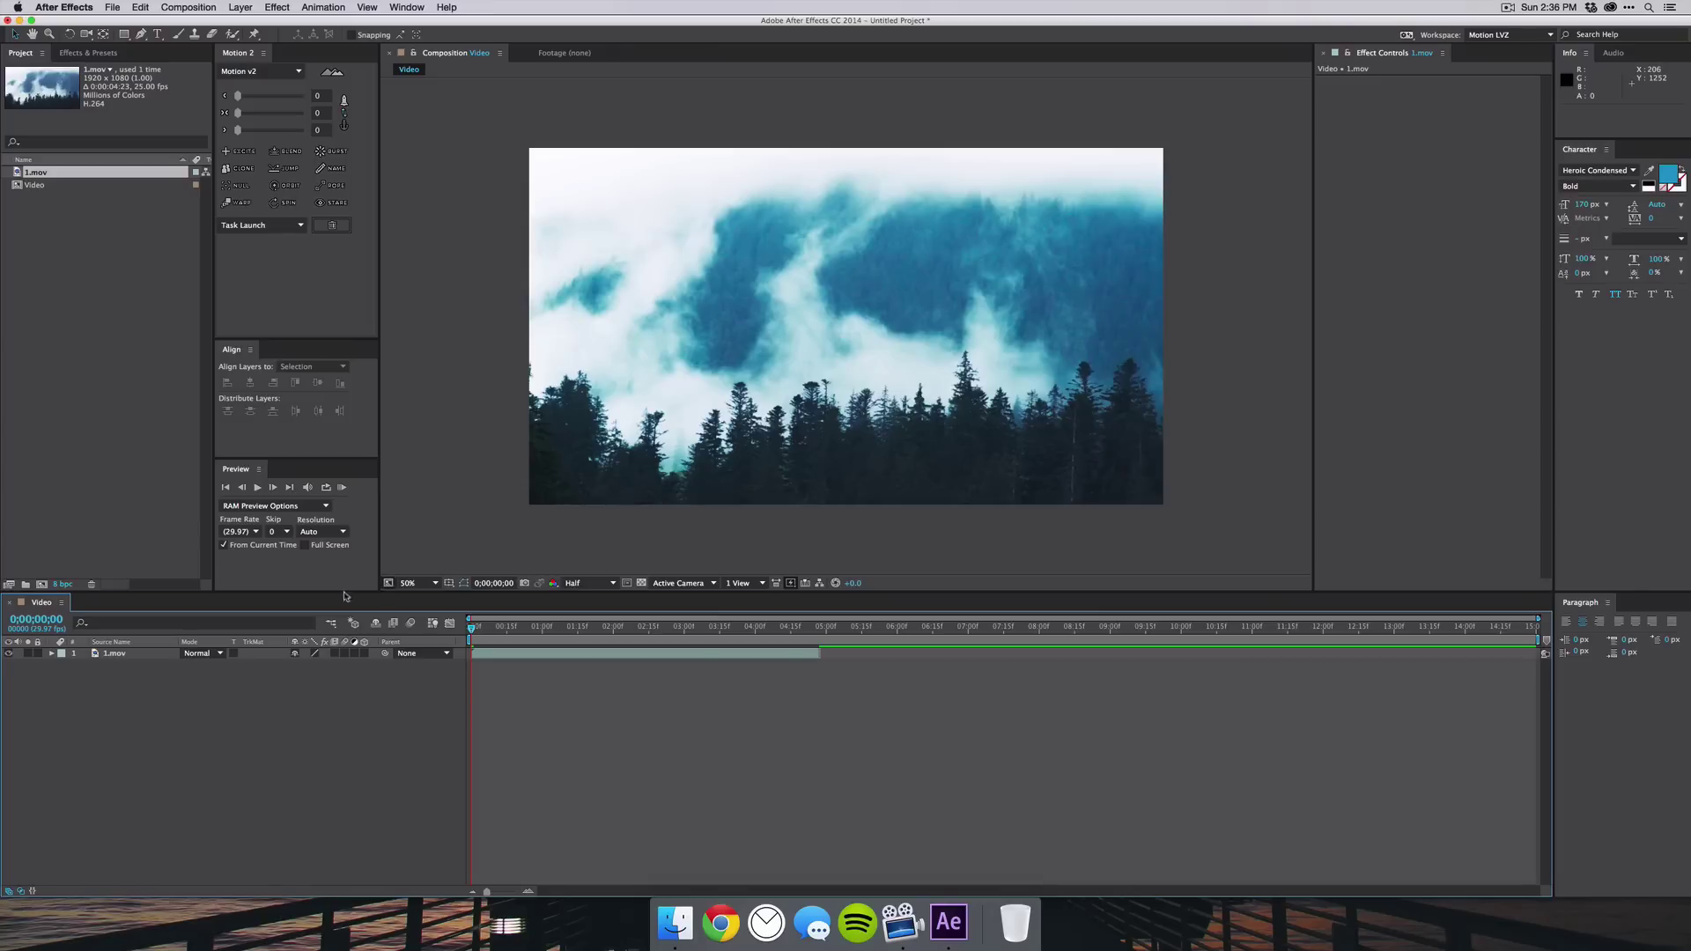
click(181, 7)
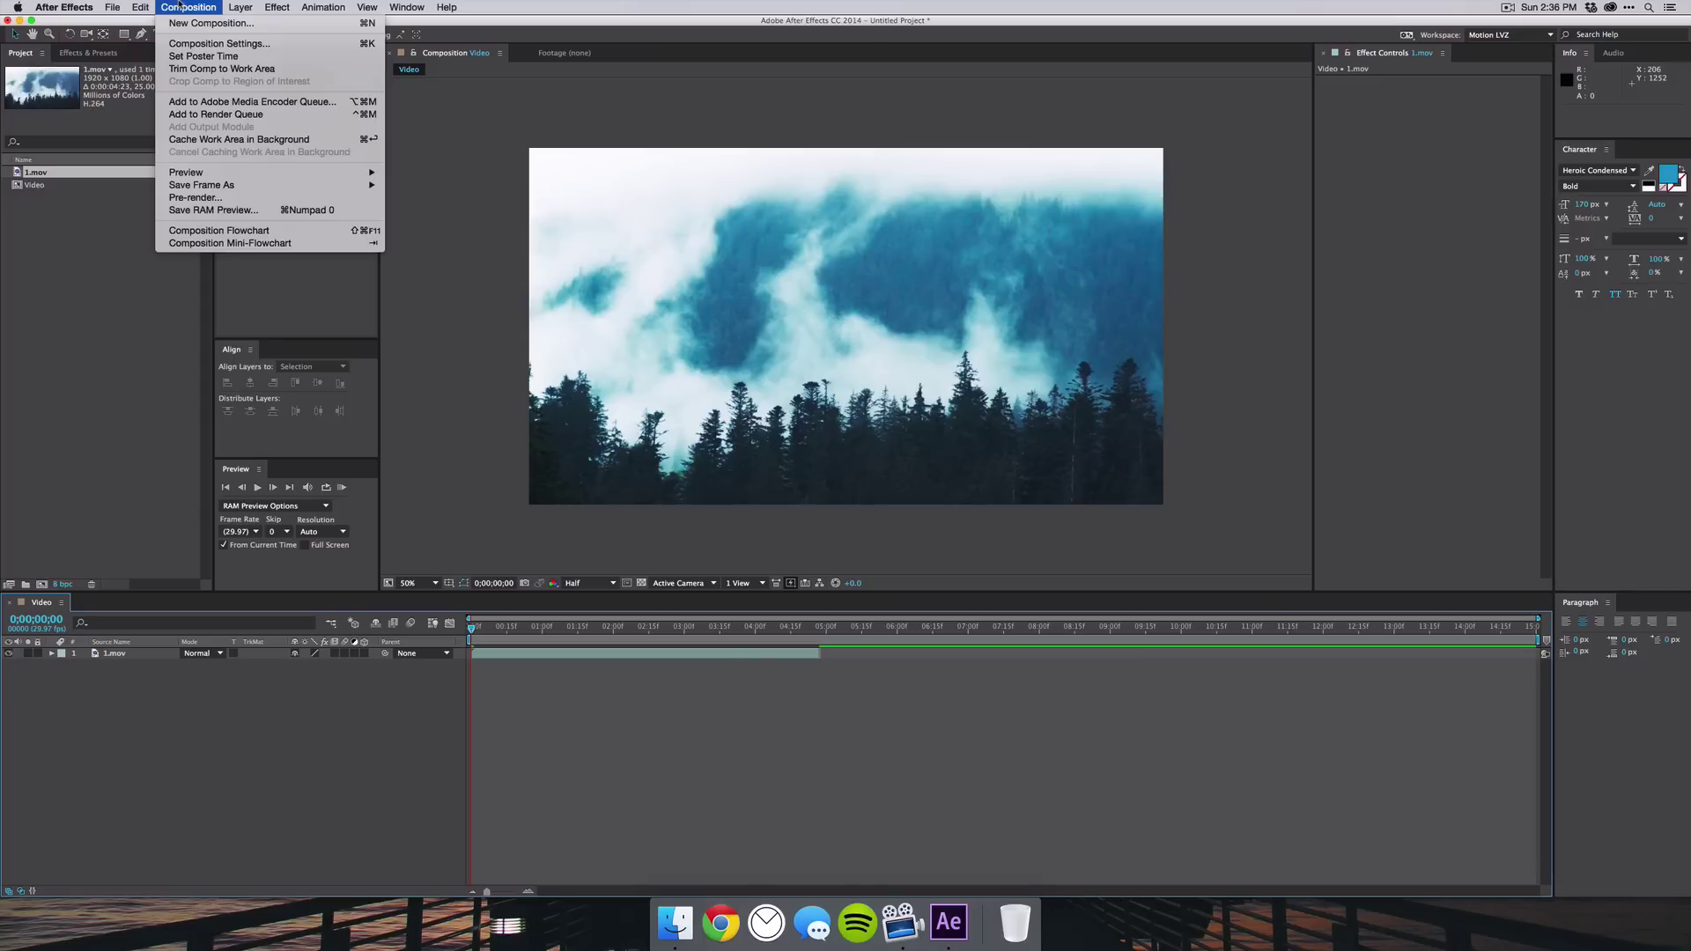
Check the Video comp settings without changes, then create a composition named Mask
click(264, 44)
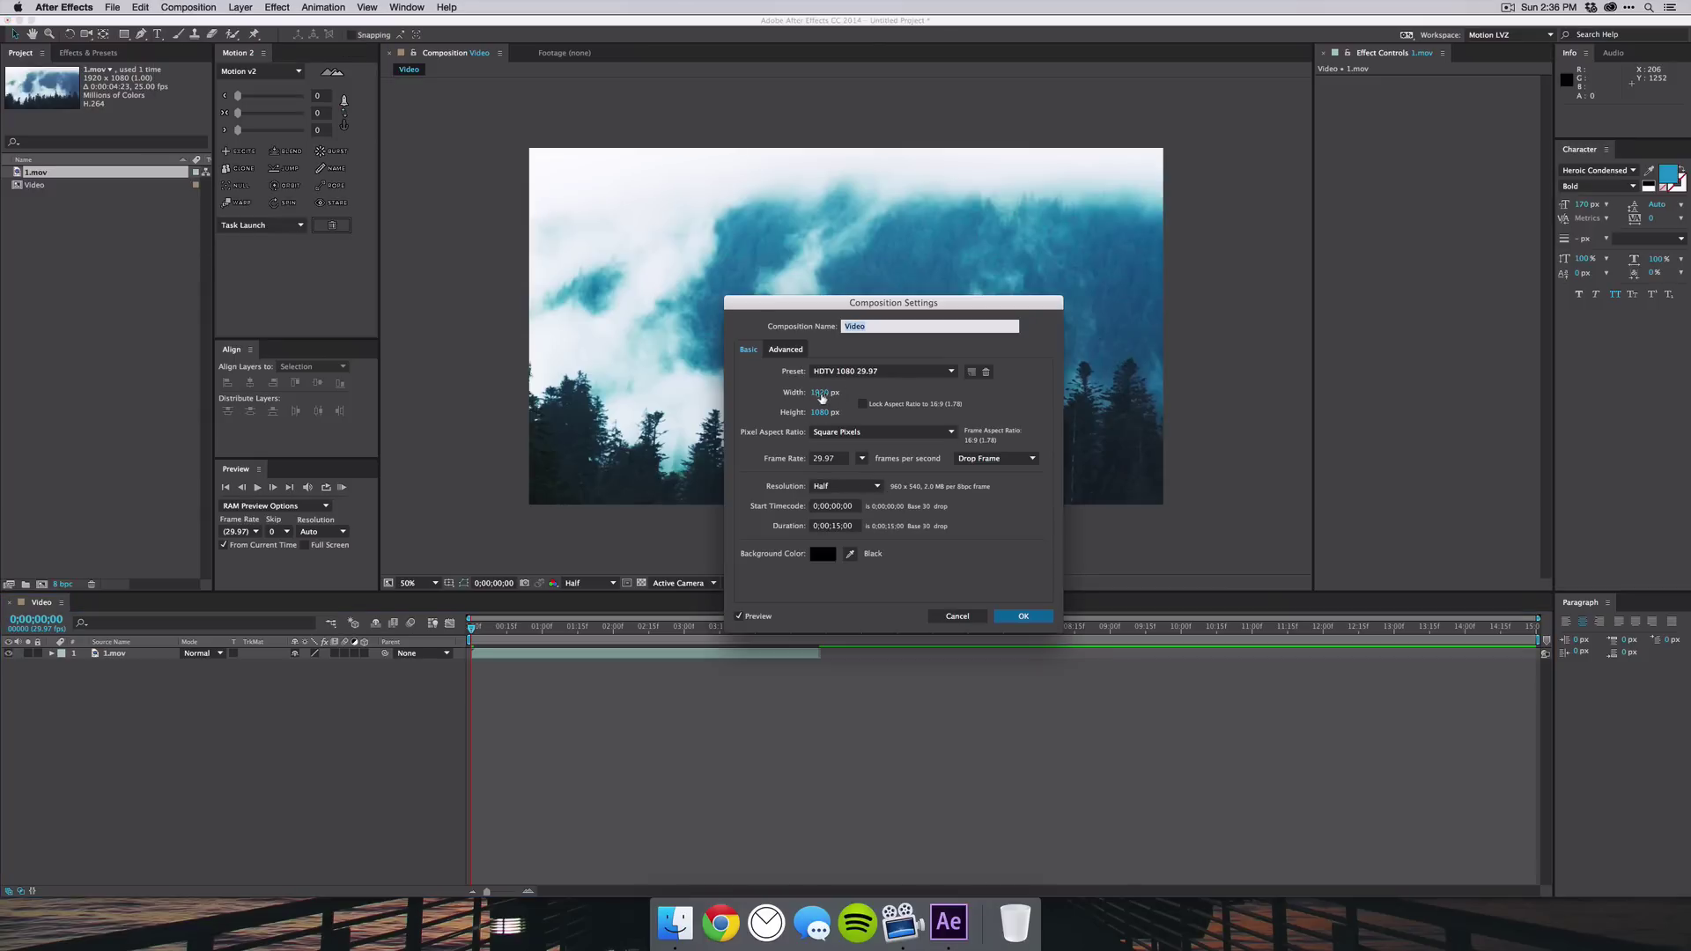
click(958, 616)
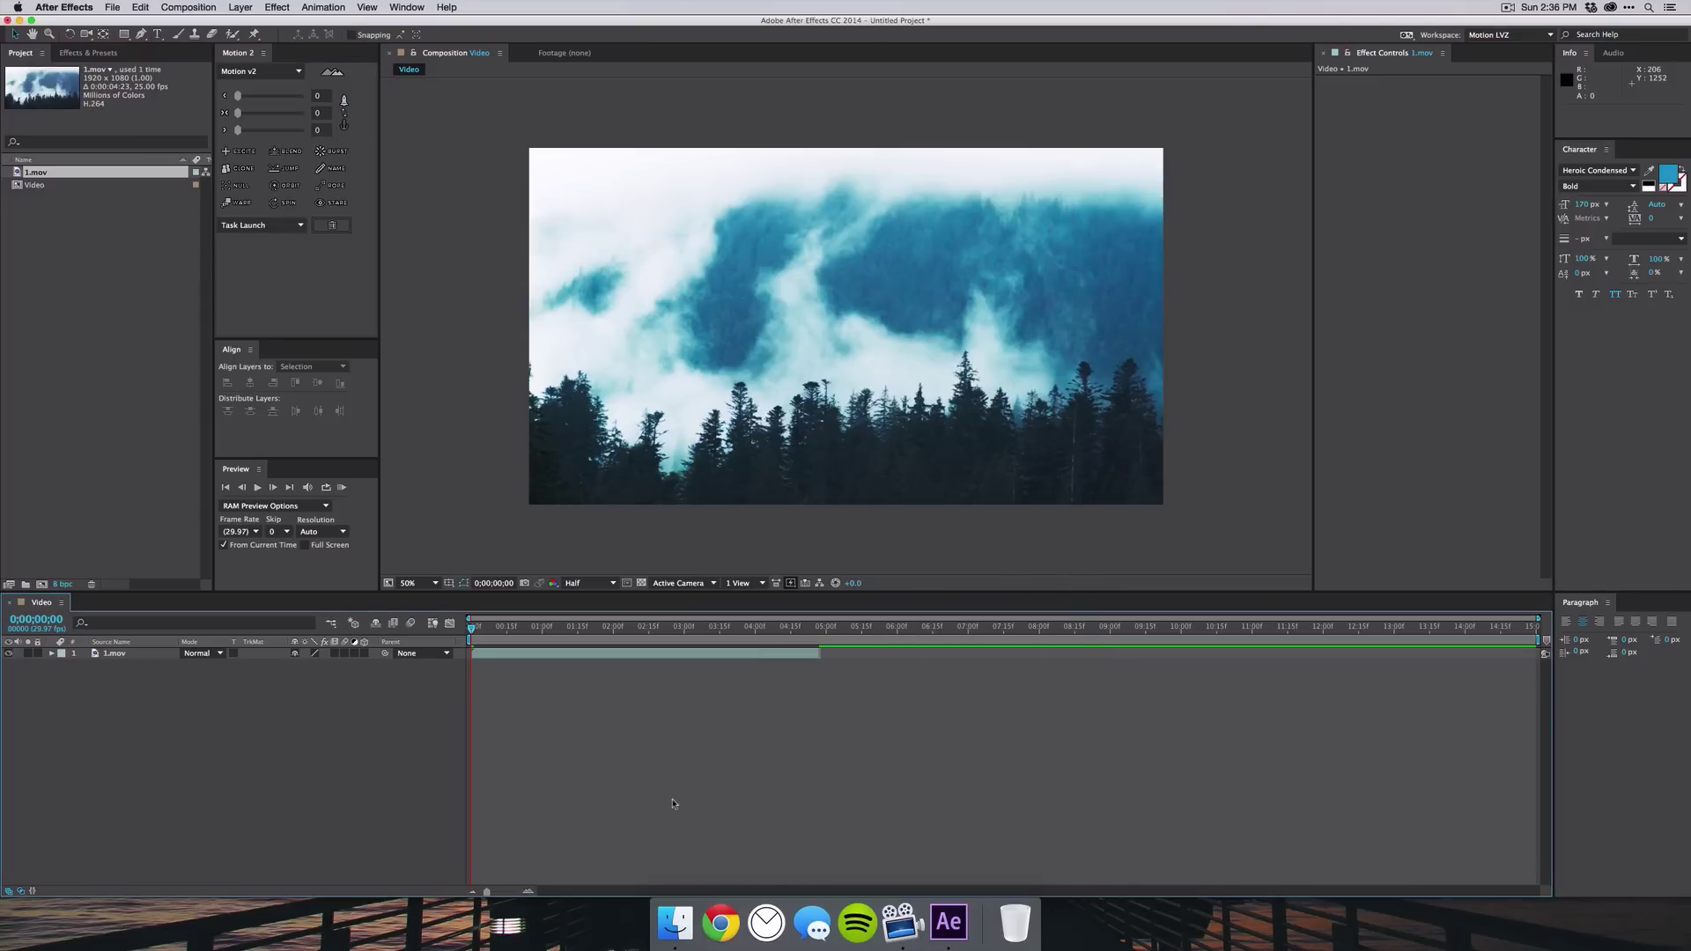
click(195, 6)
click(202, 22)
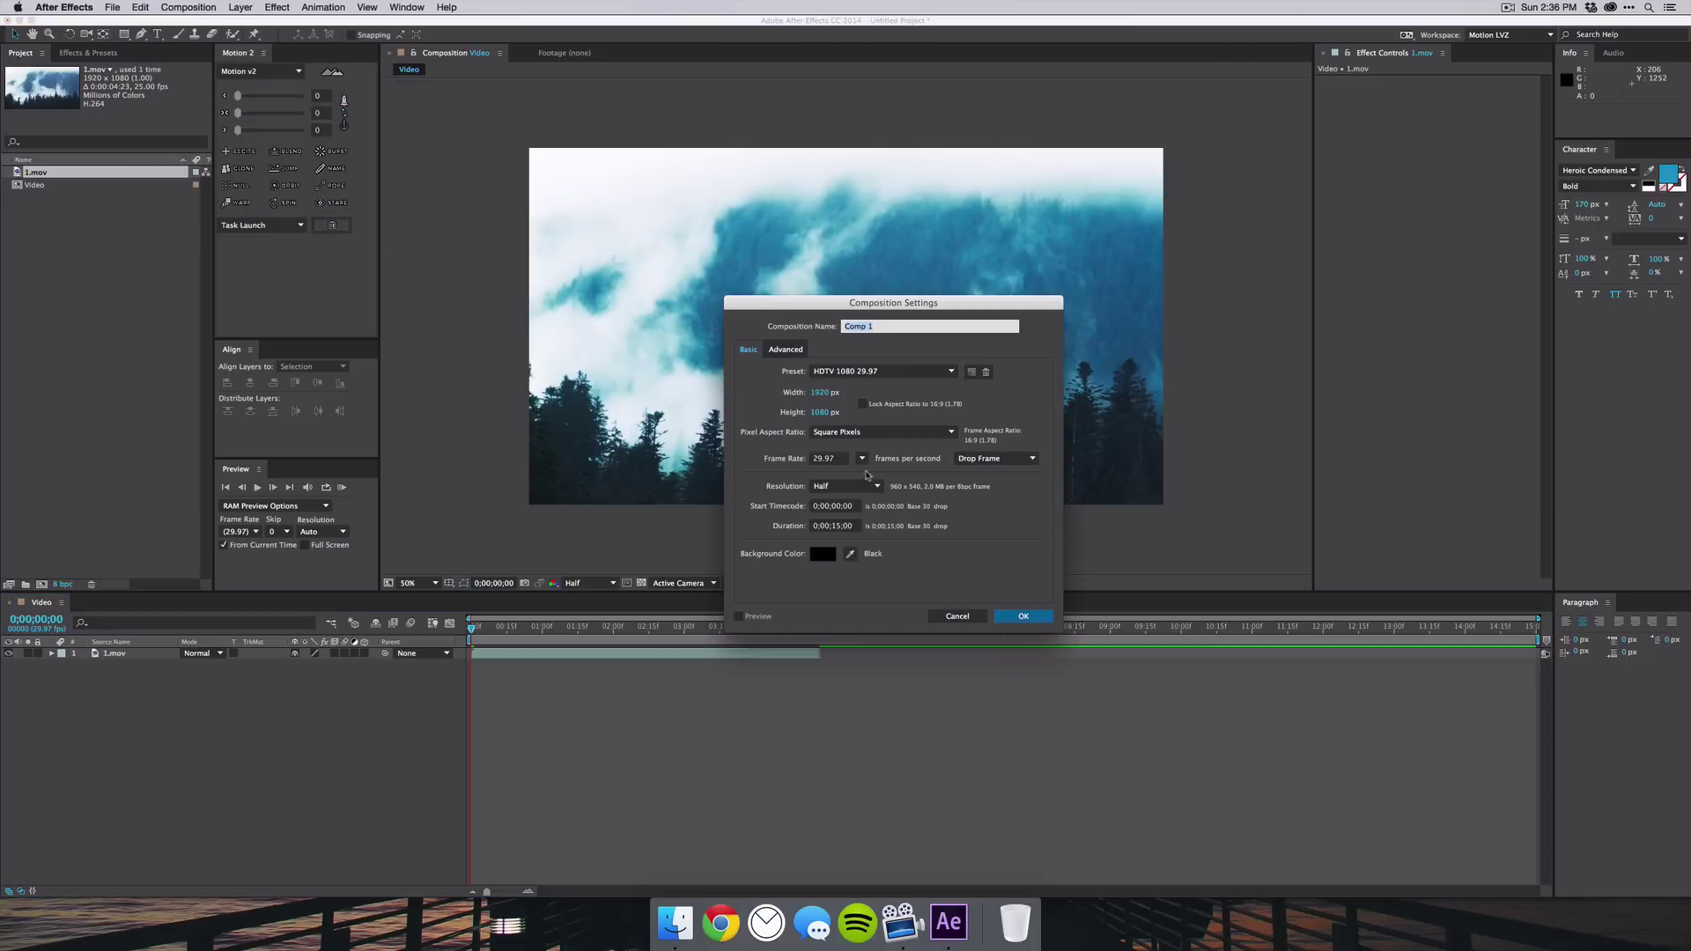
text(Mask)
key(Return)
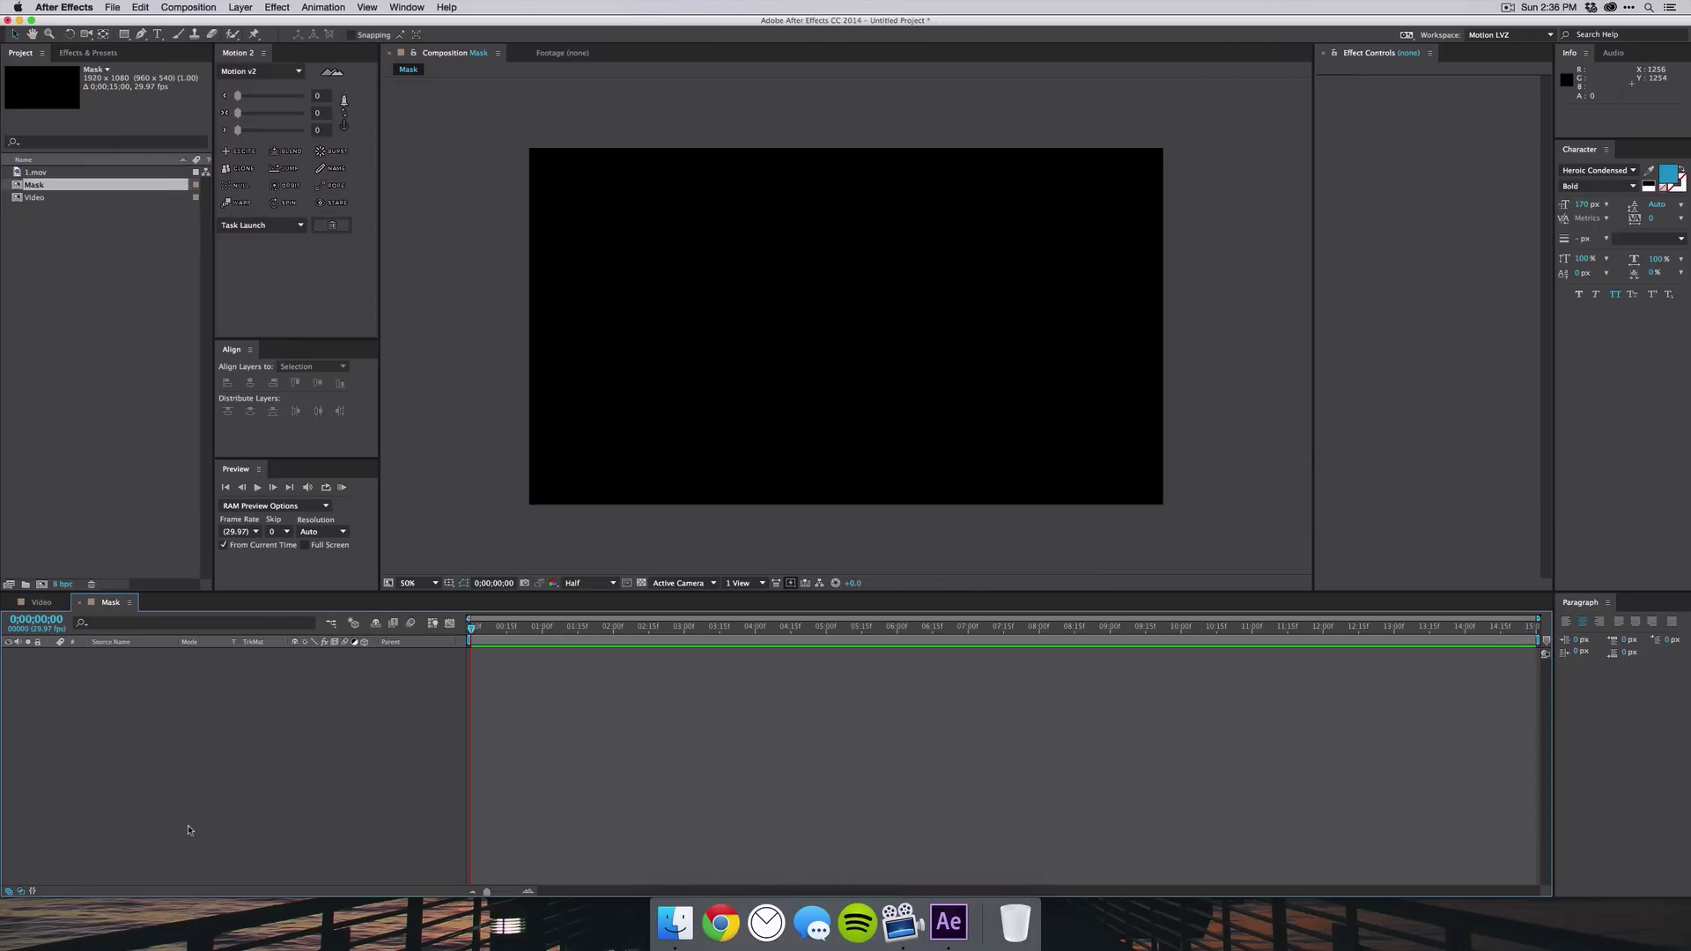
Create another composition named Final
key(super+n)
text(Final)
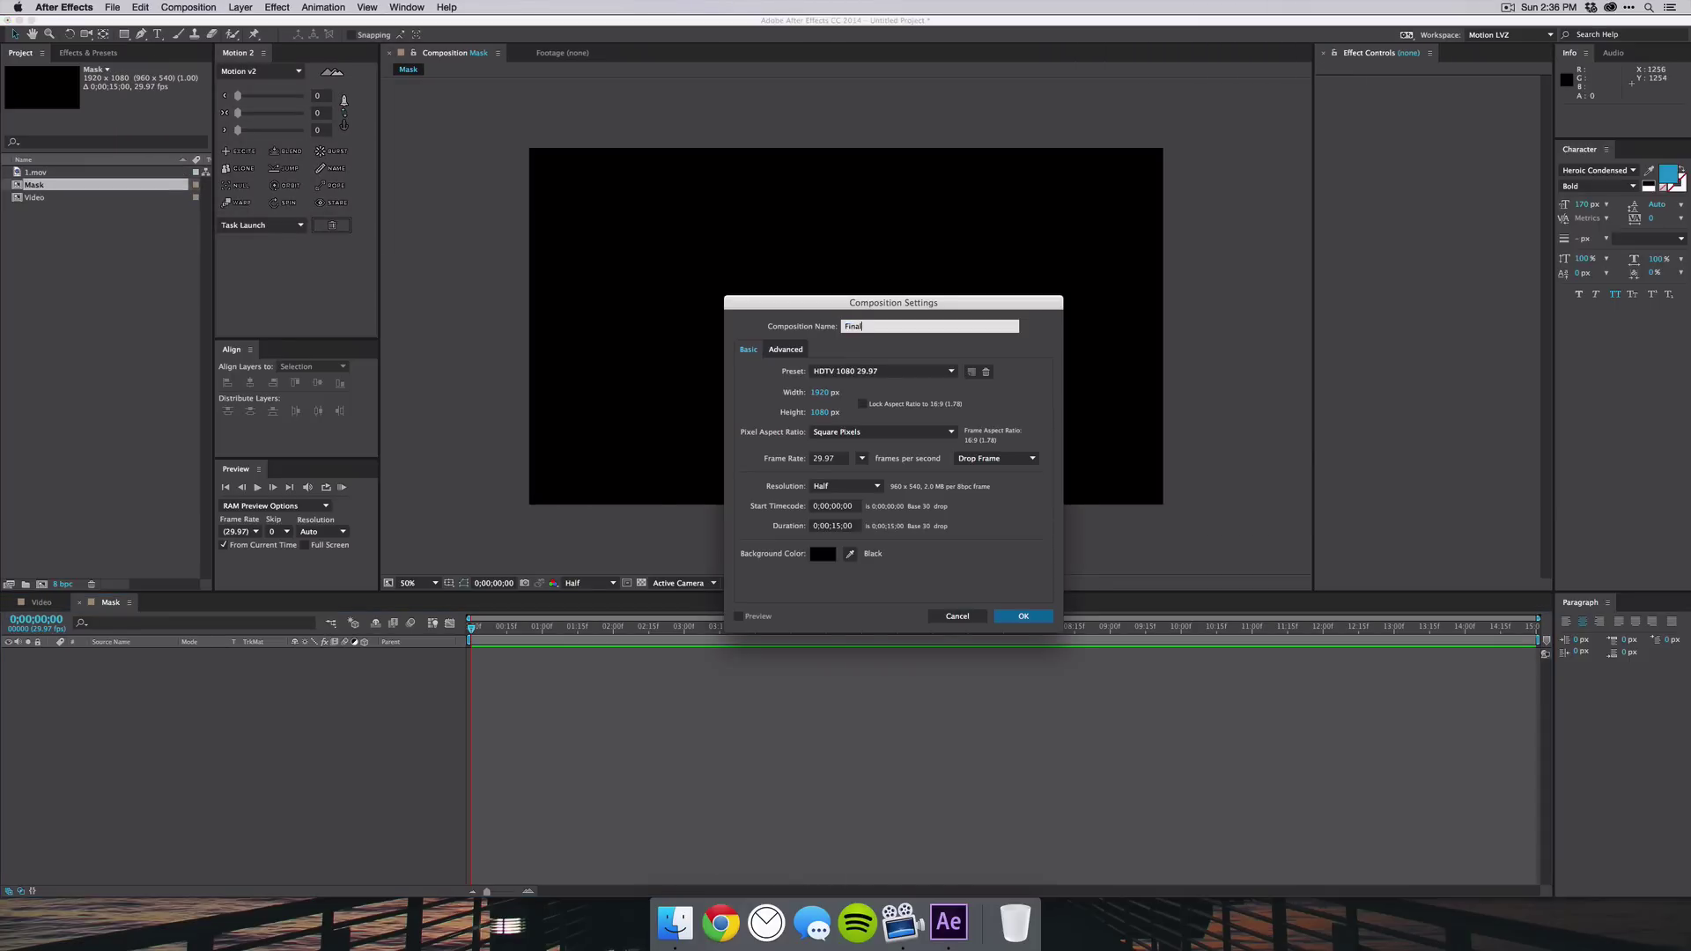
key(Return)
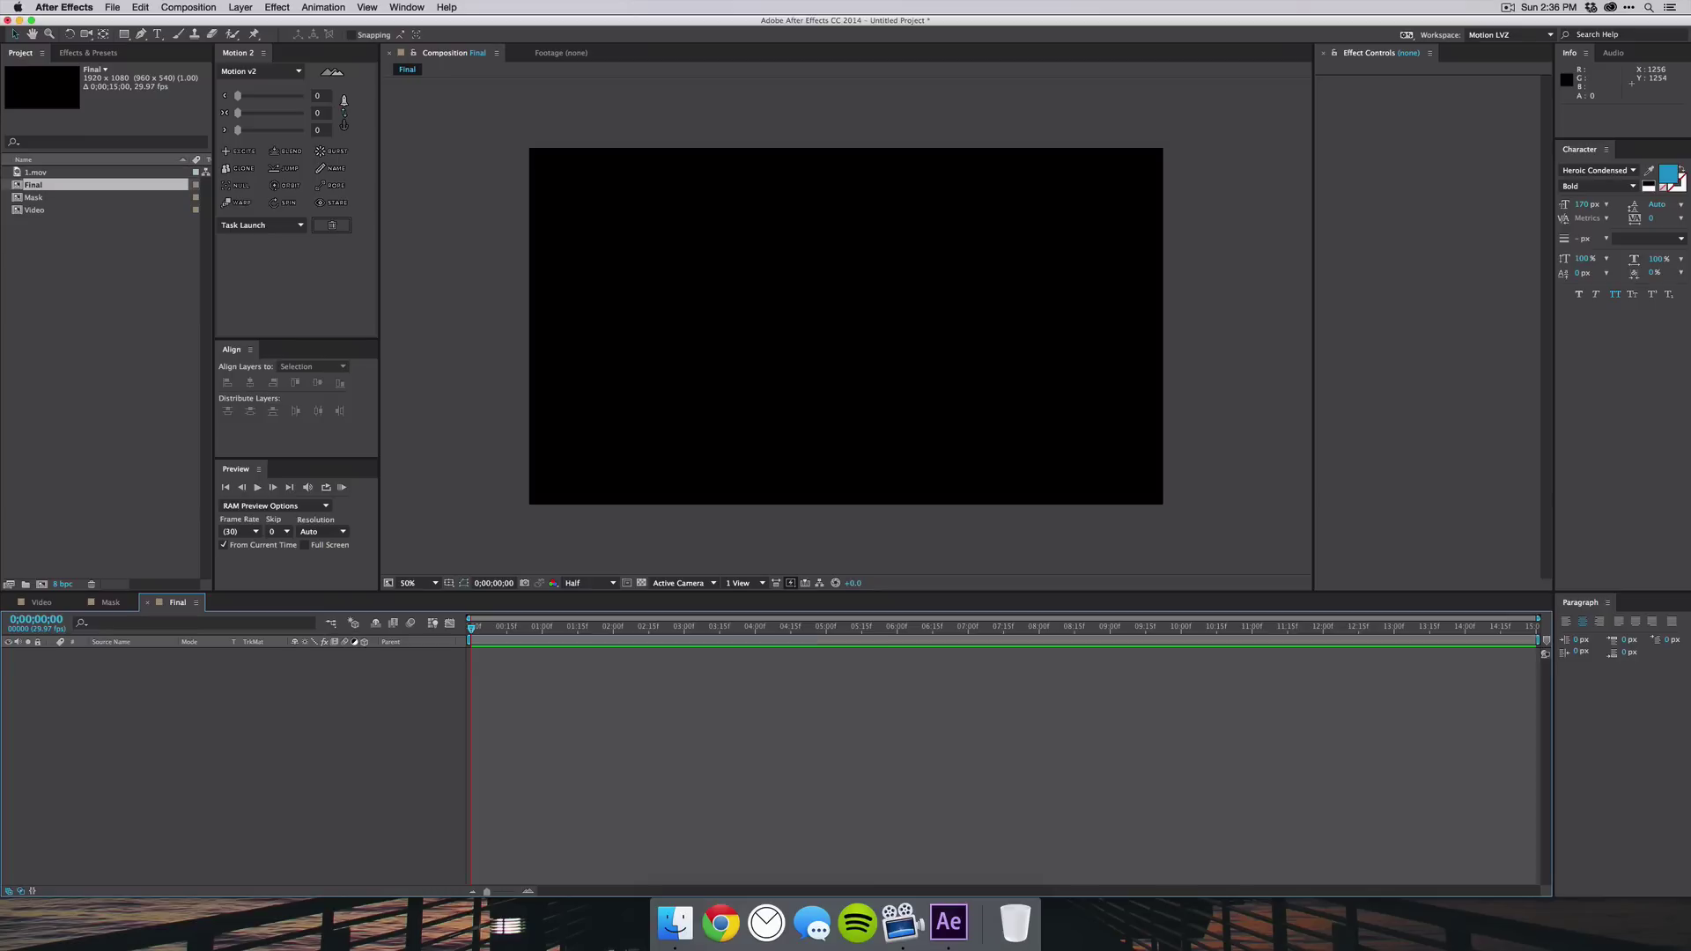
In the Mask comp, draw a rectangle in the top-left corner and set its Size to 75
click(114, 603)
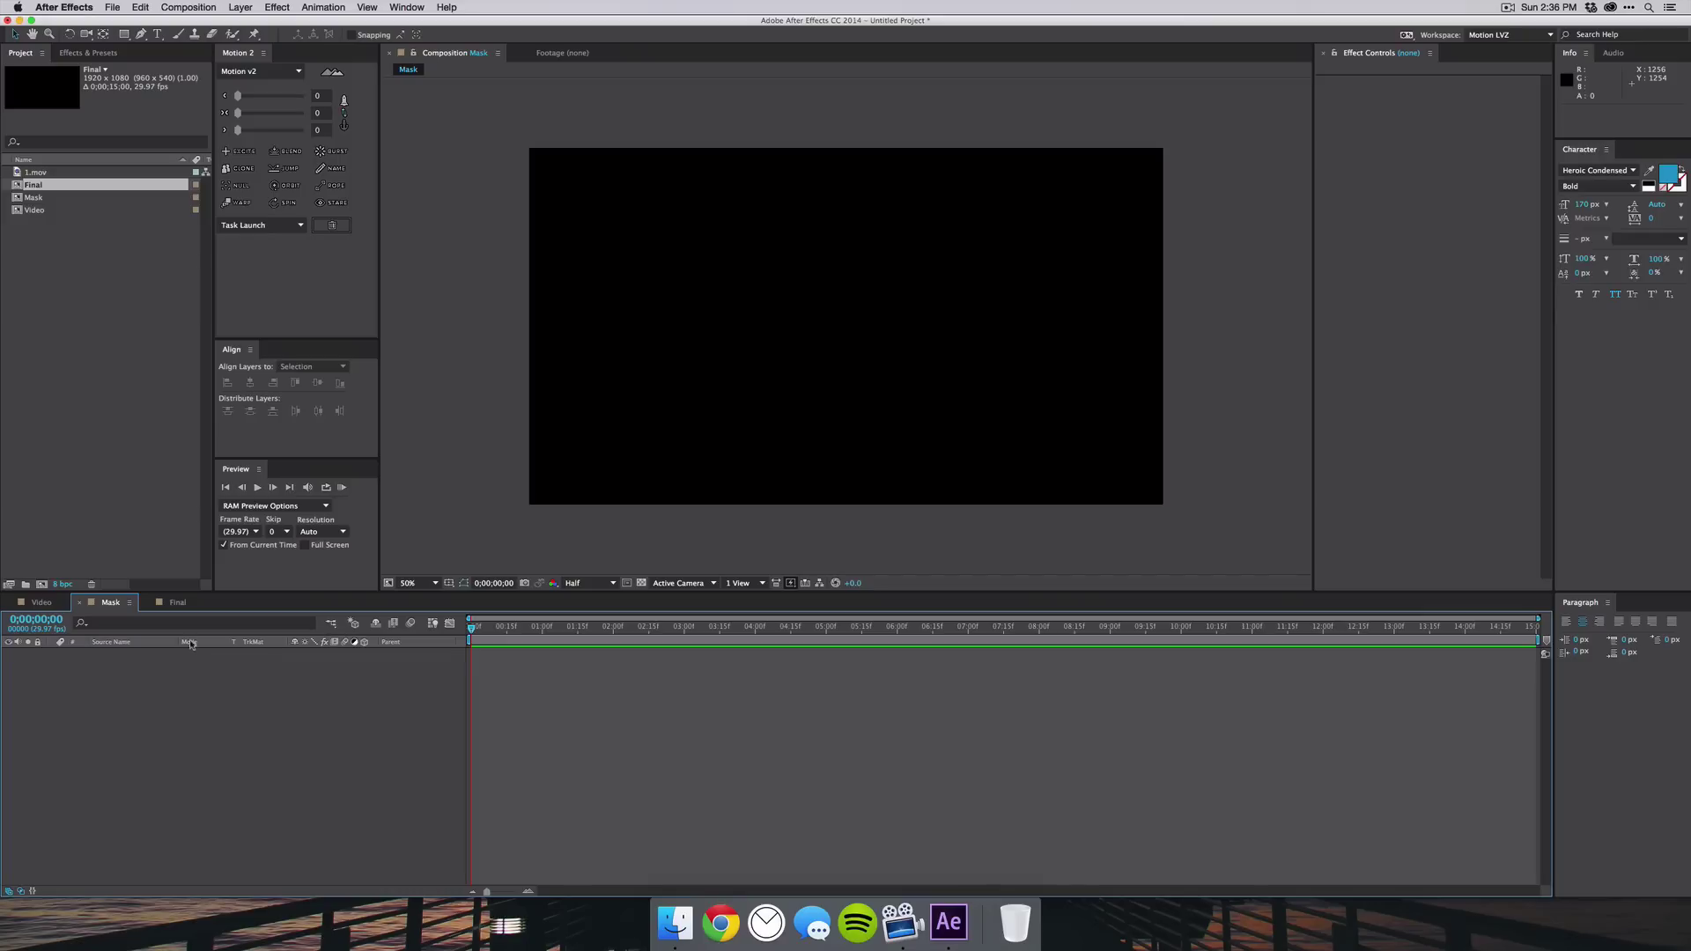
click(125, 36)
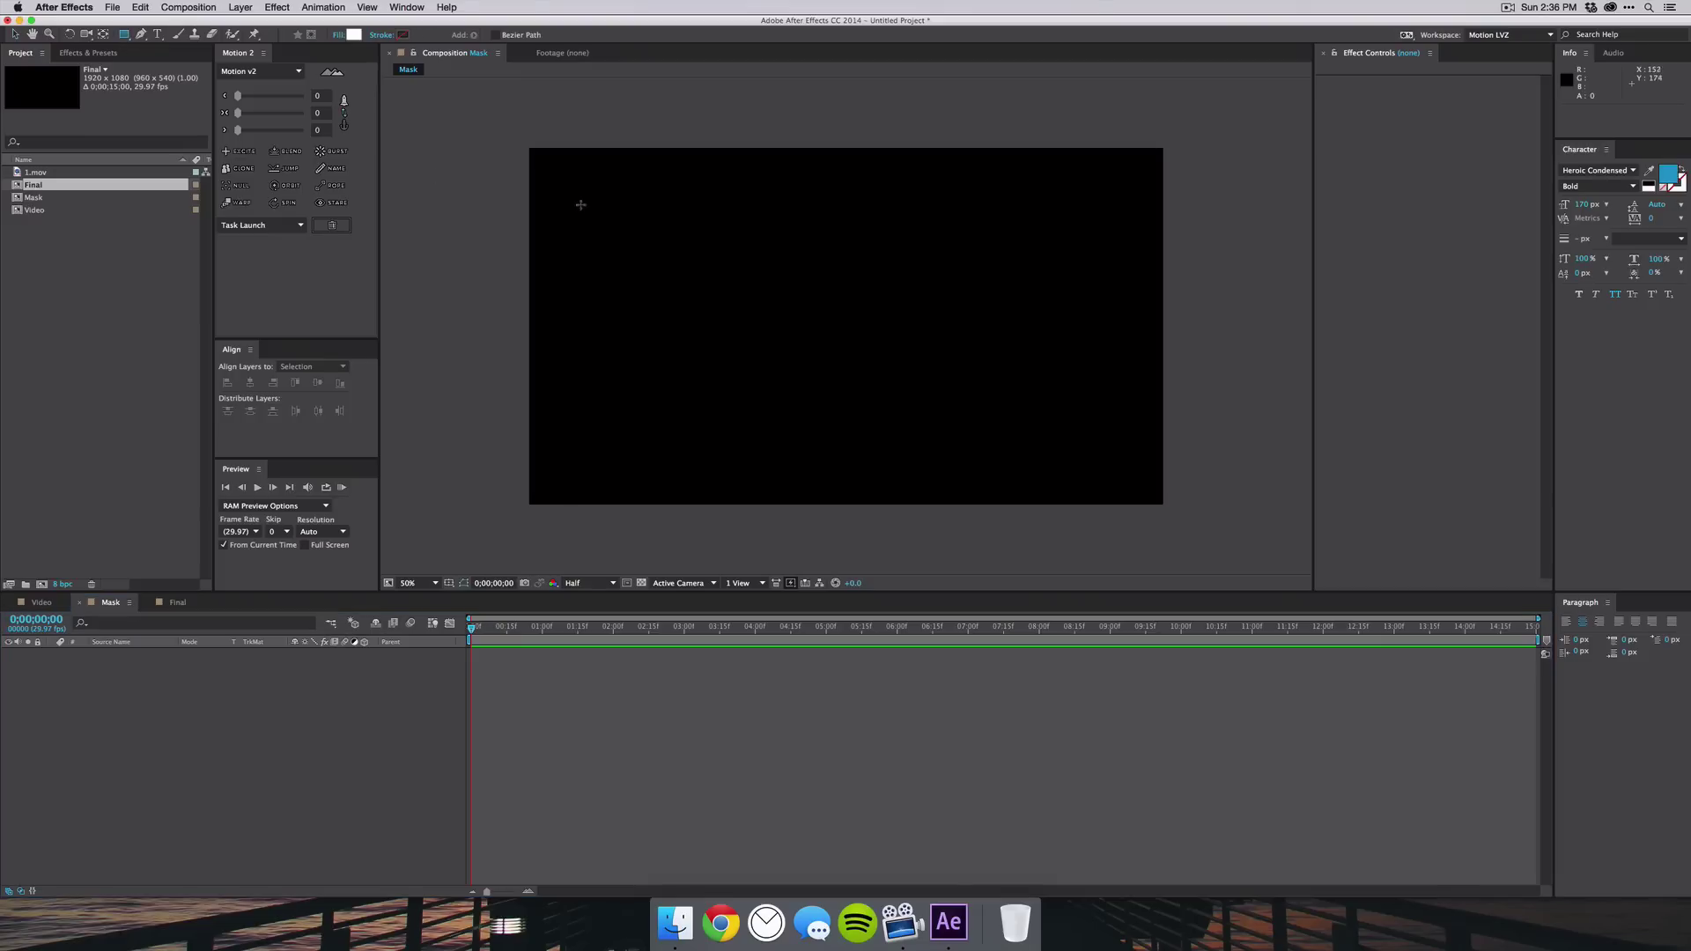
mouse_move(547, 160)
mouse_down()
mouse_move(593, 199)
mouse_move(579, 190)
mouse_up()
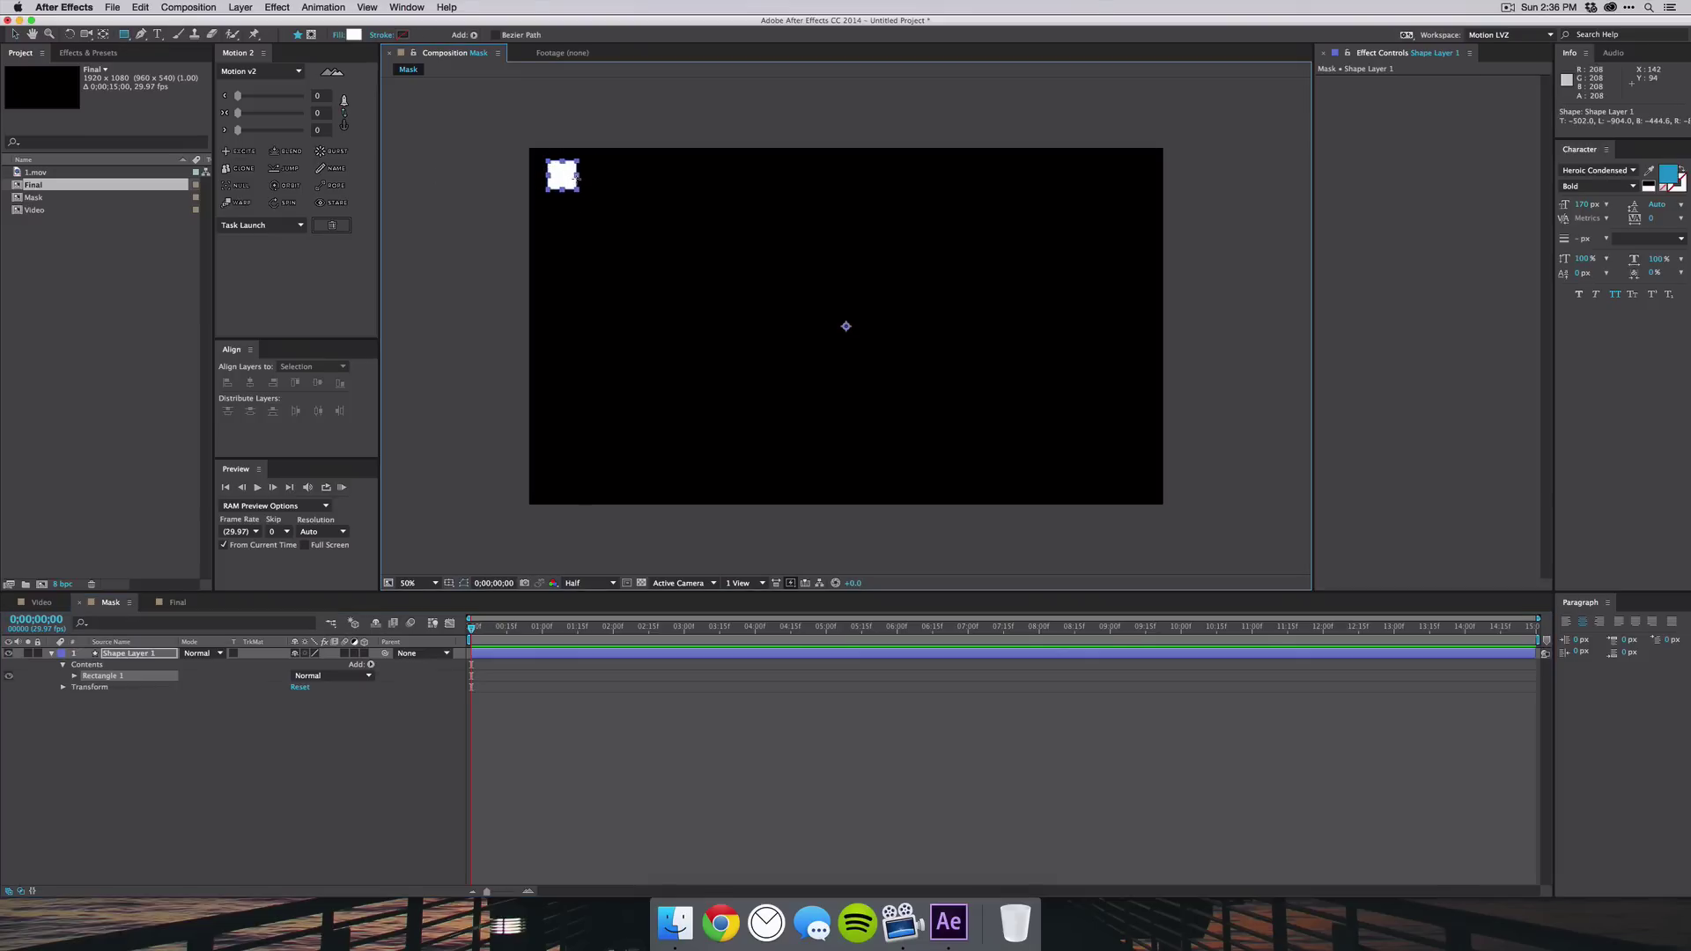
click(74, 676)
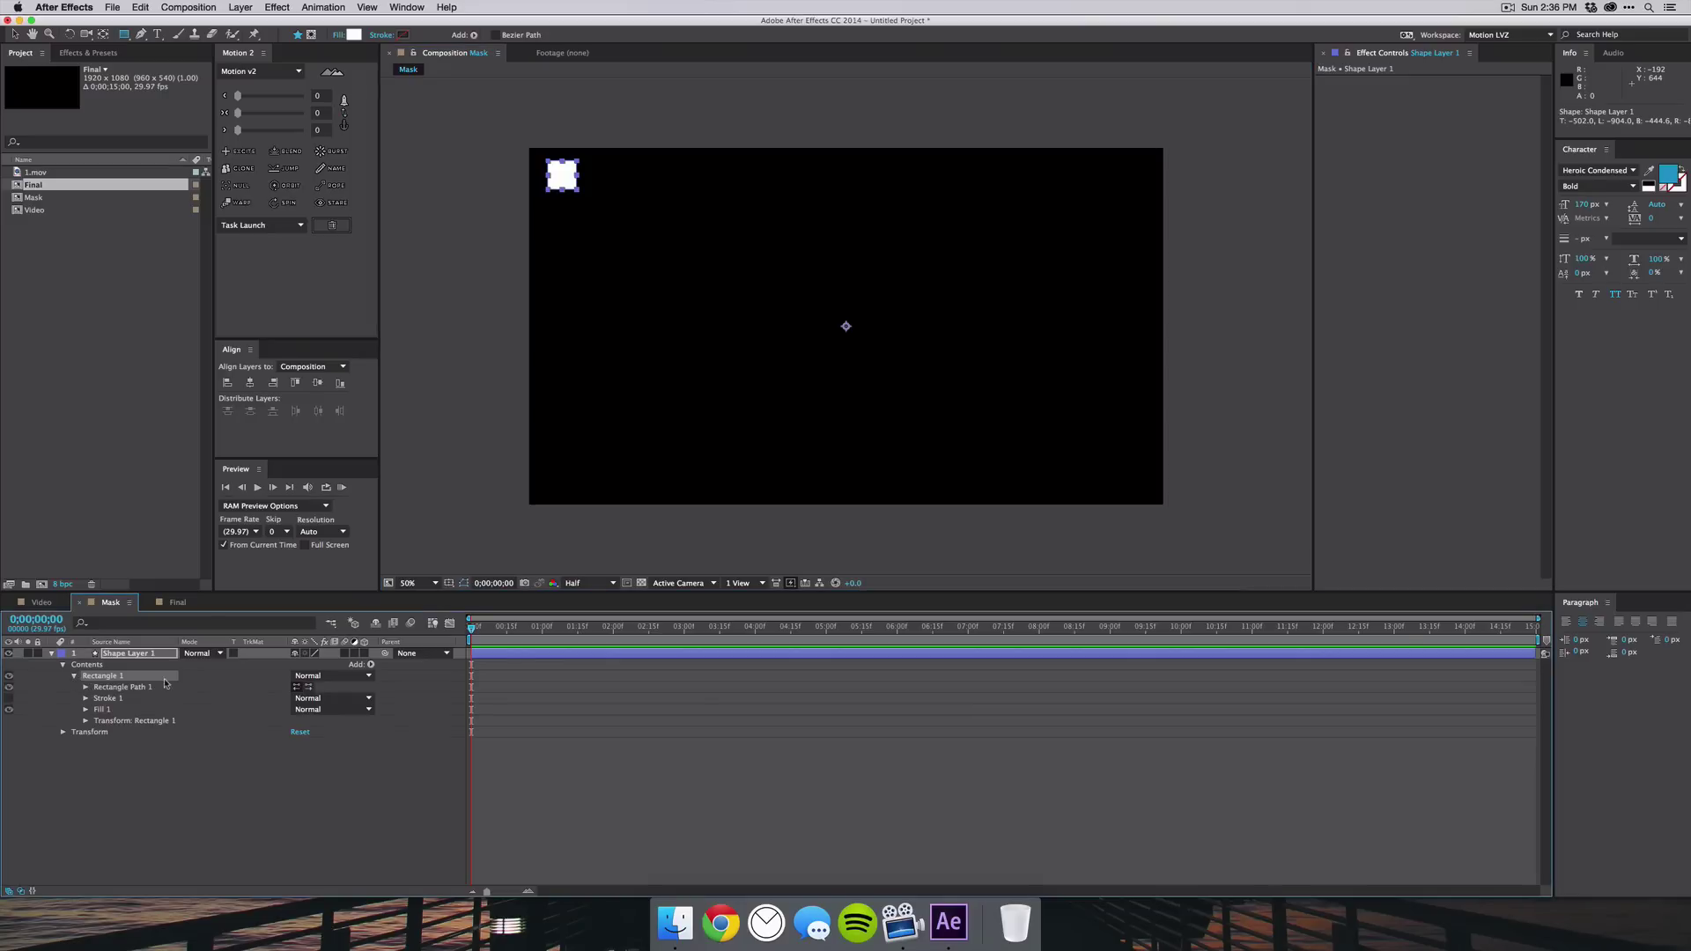
click(85, 722)
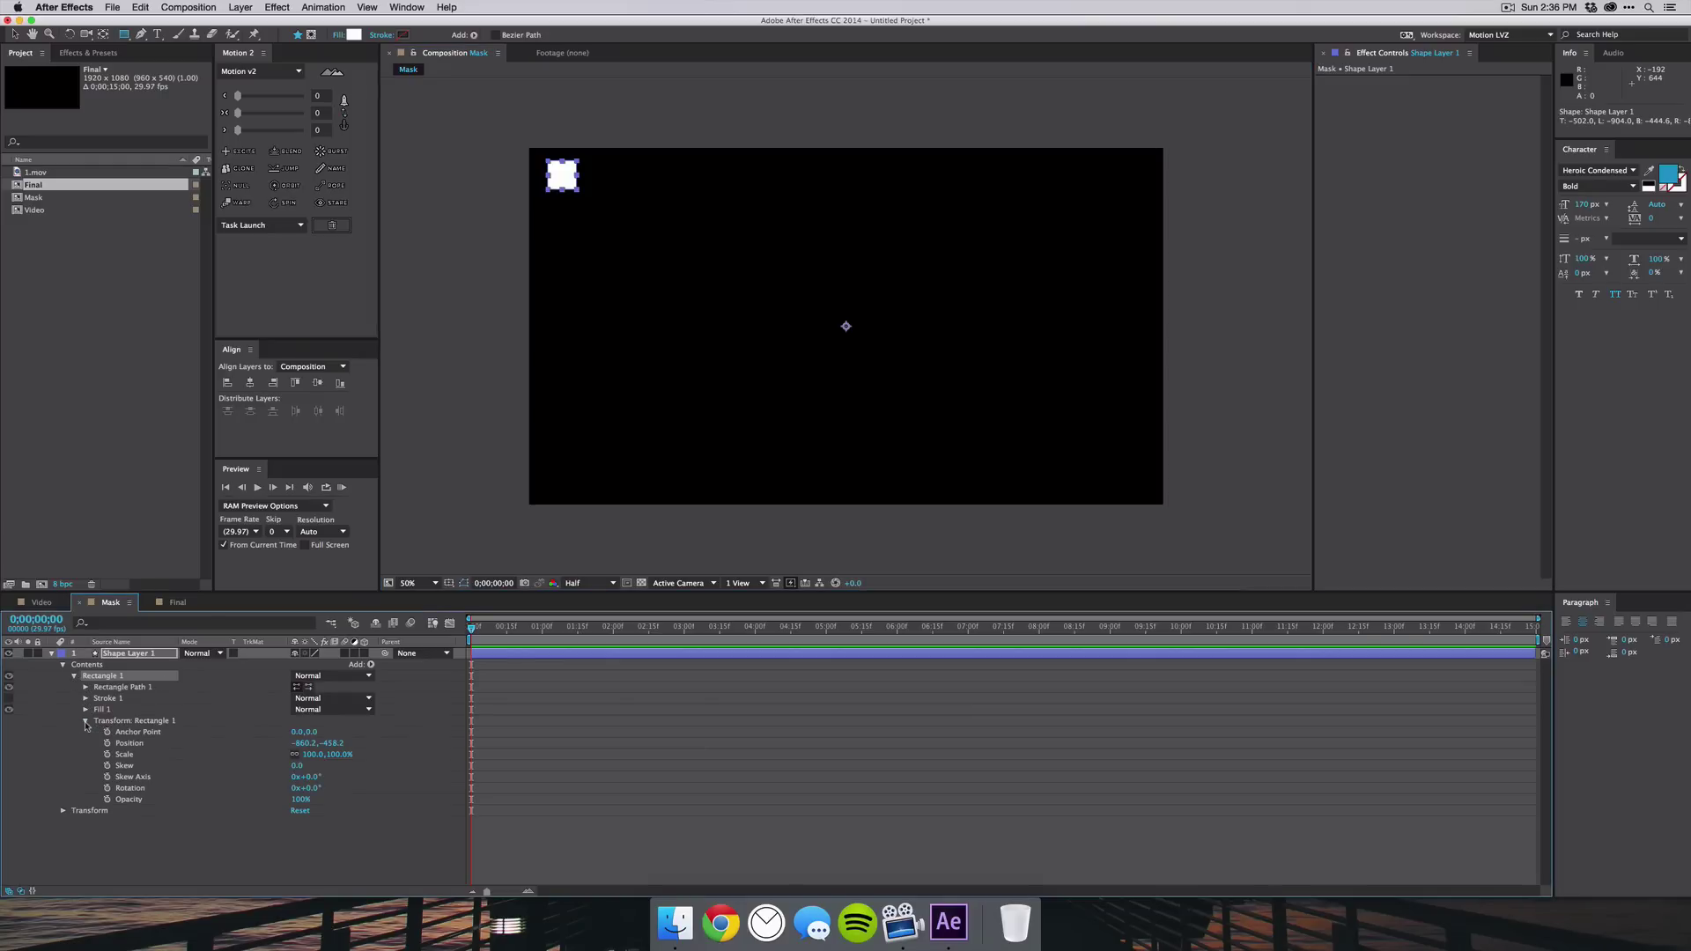
click(86, 687)
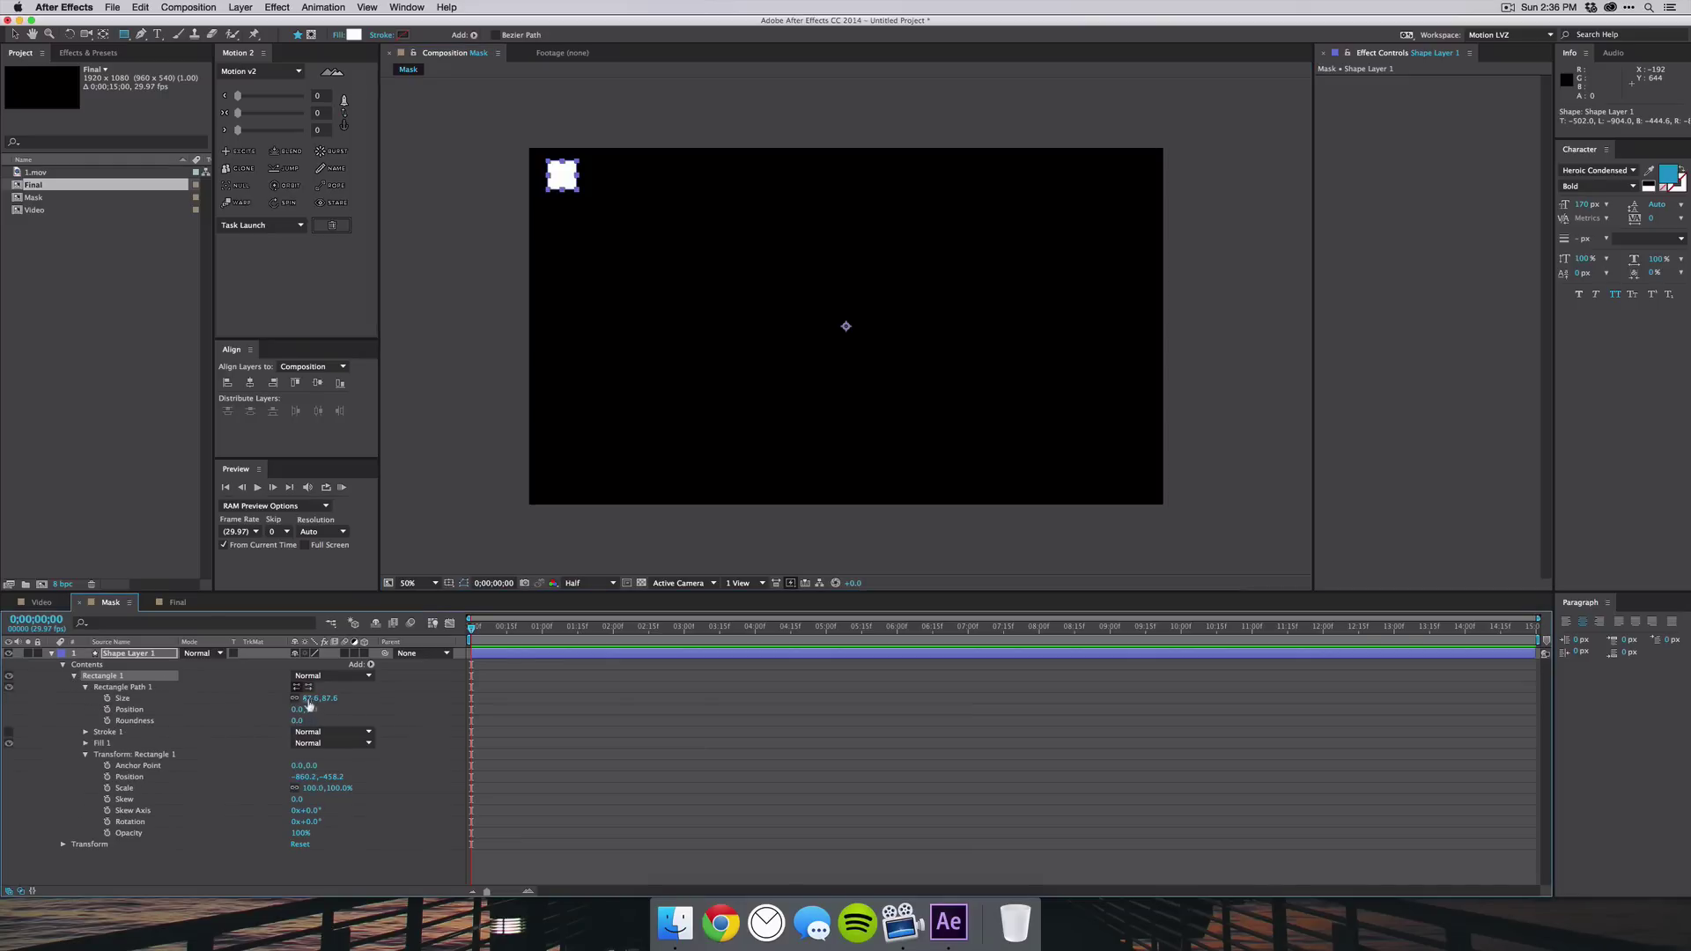
click(319, 699)
text(75)
key(Return)
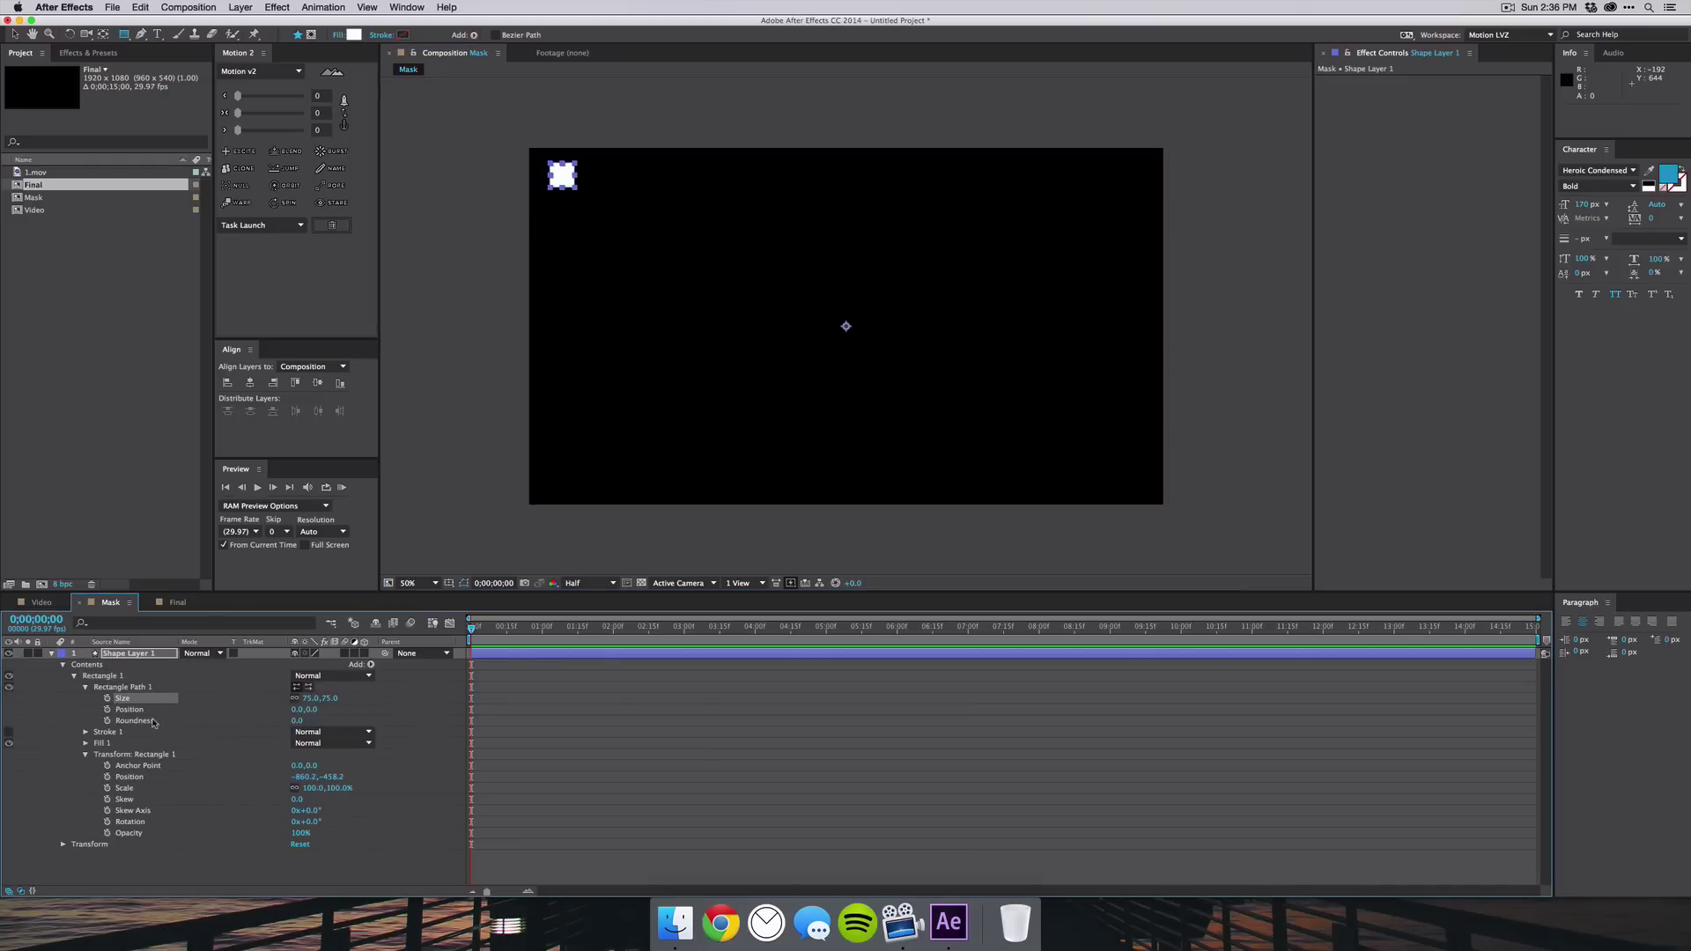
Add a Repeater to the square shape and set its Copies to 18
click(86, 689)
click(368, 666)
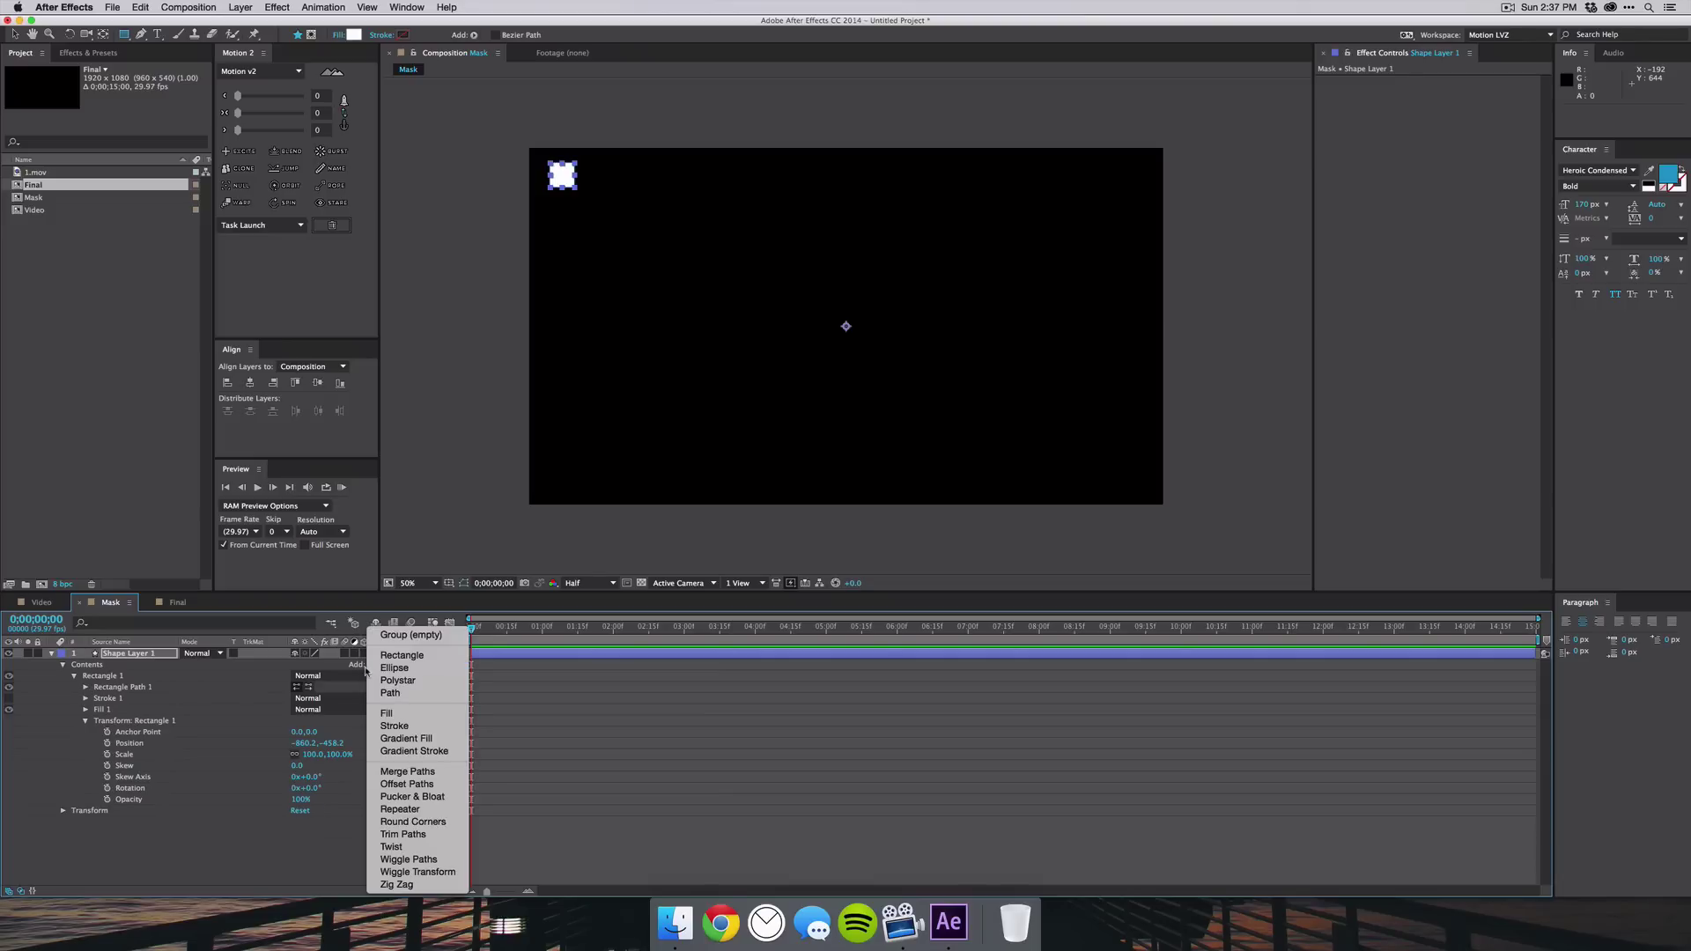
click(365, 667)
click(368, 666)
click(400, 809)
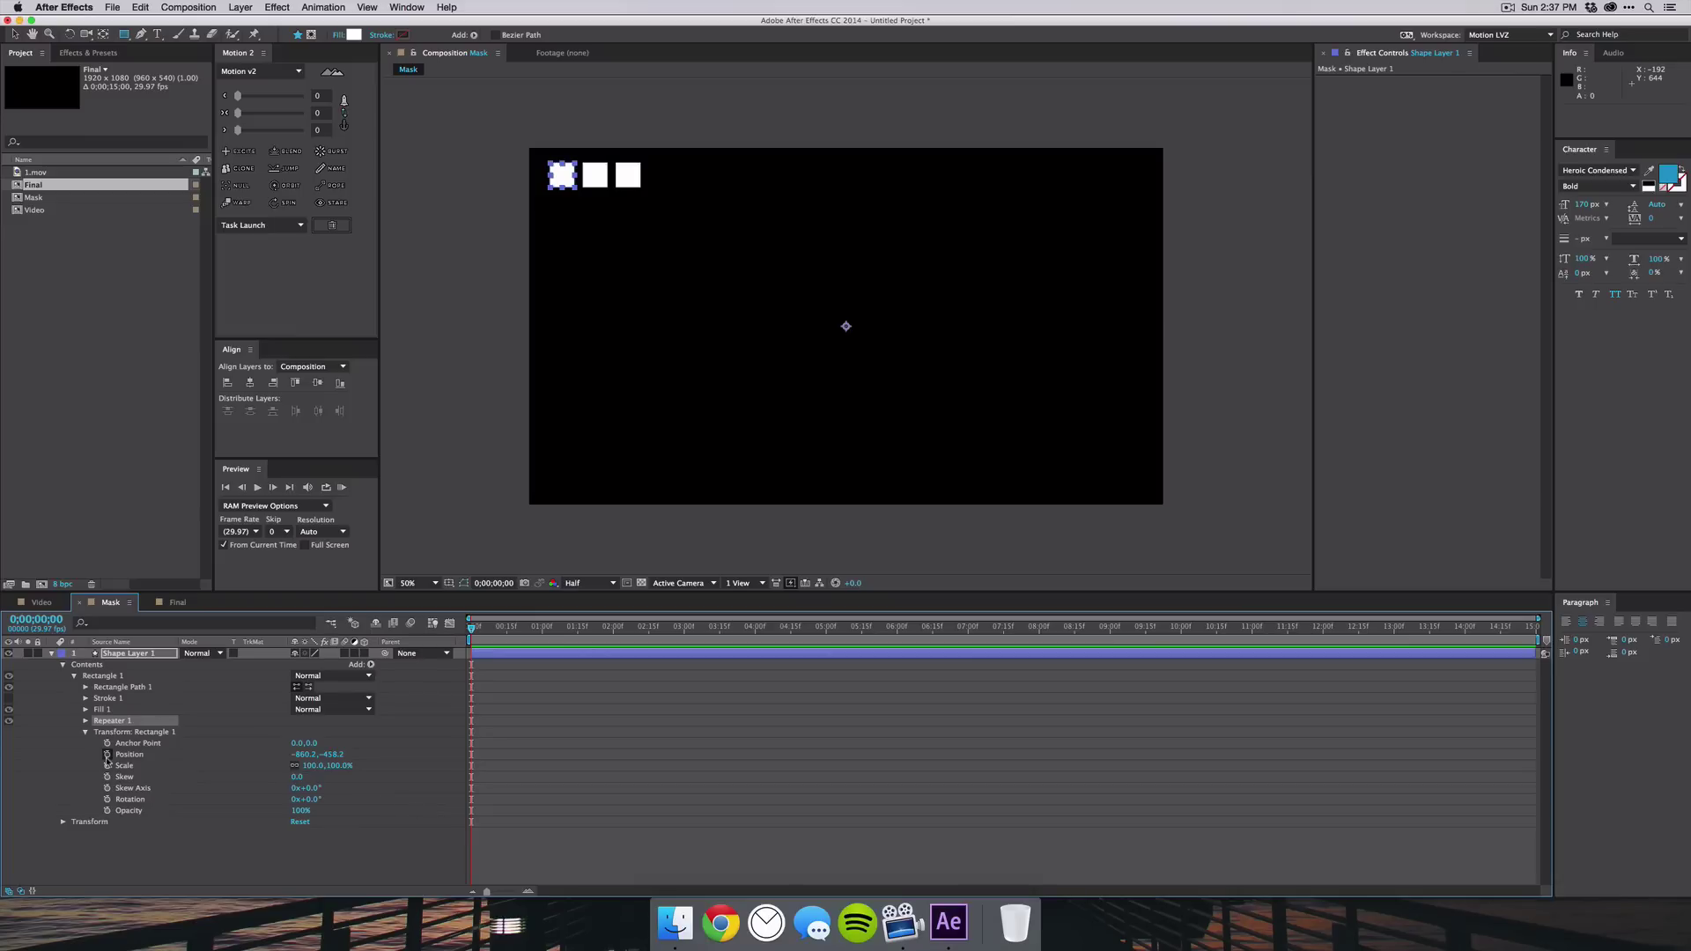
click(85, 720)
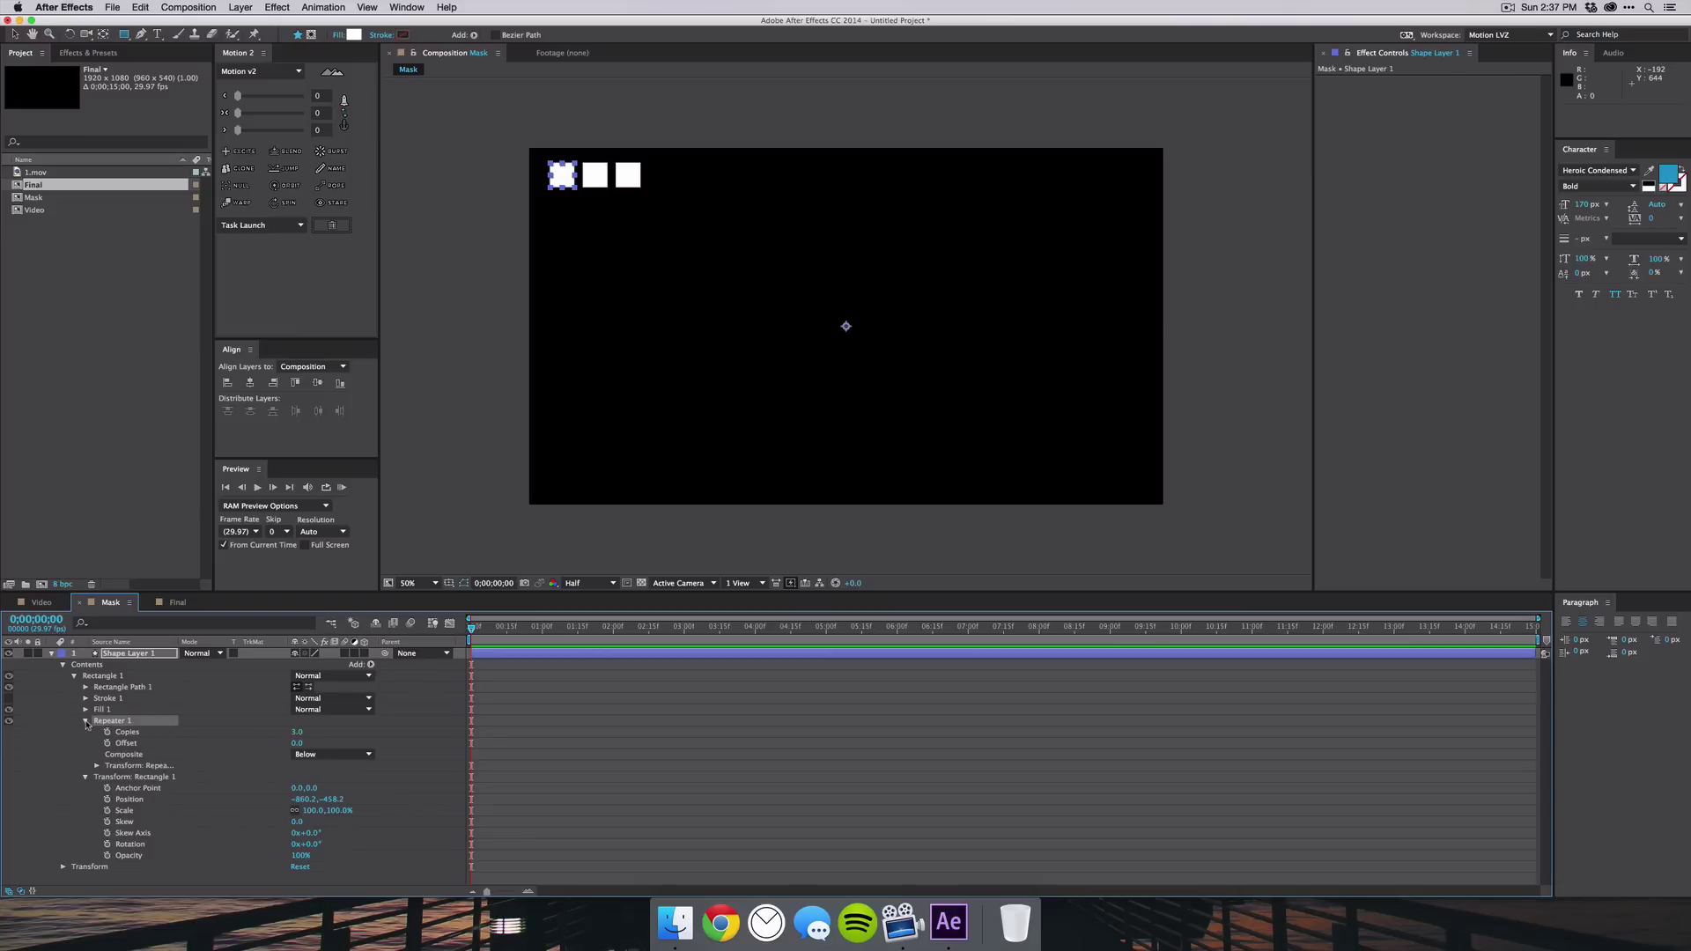
click(296, 733)
text(18)
key(Return)
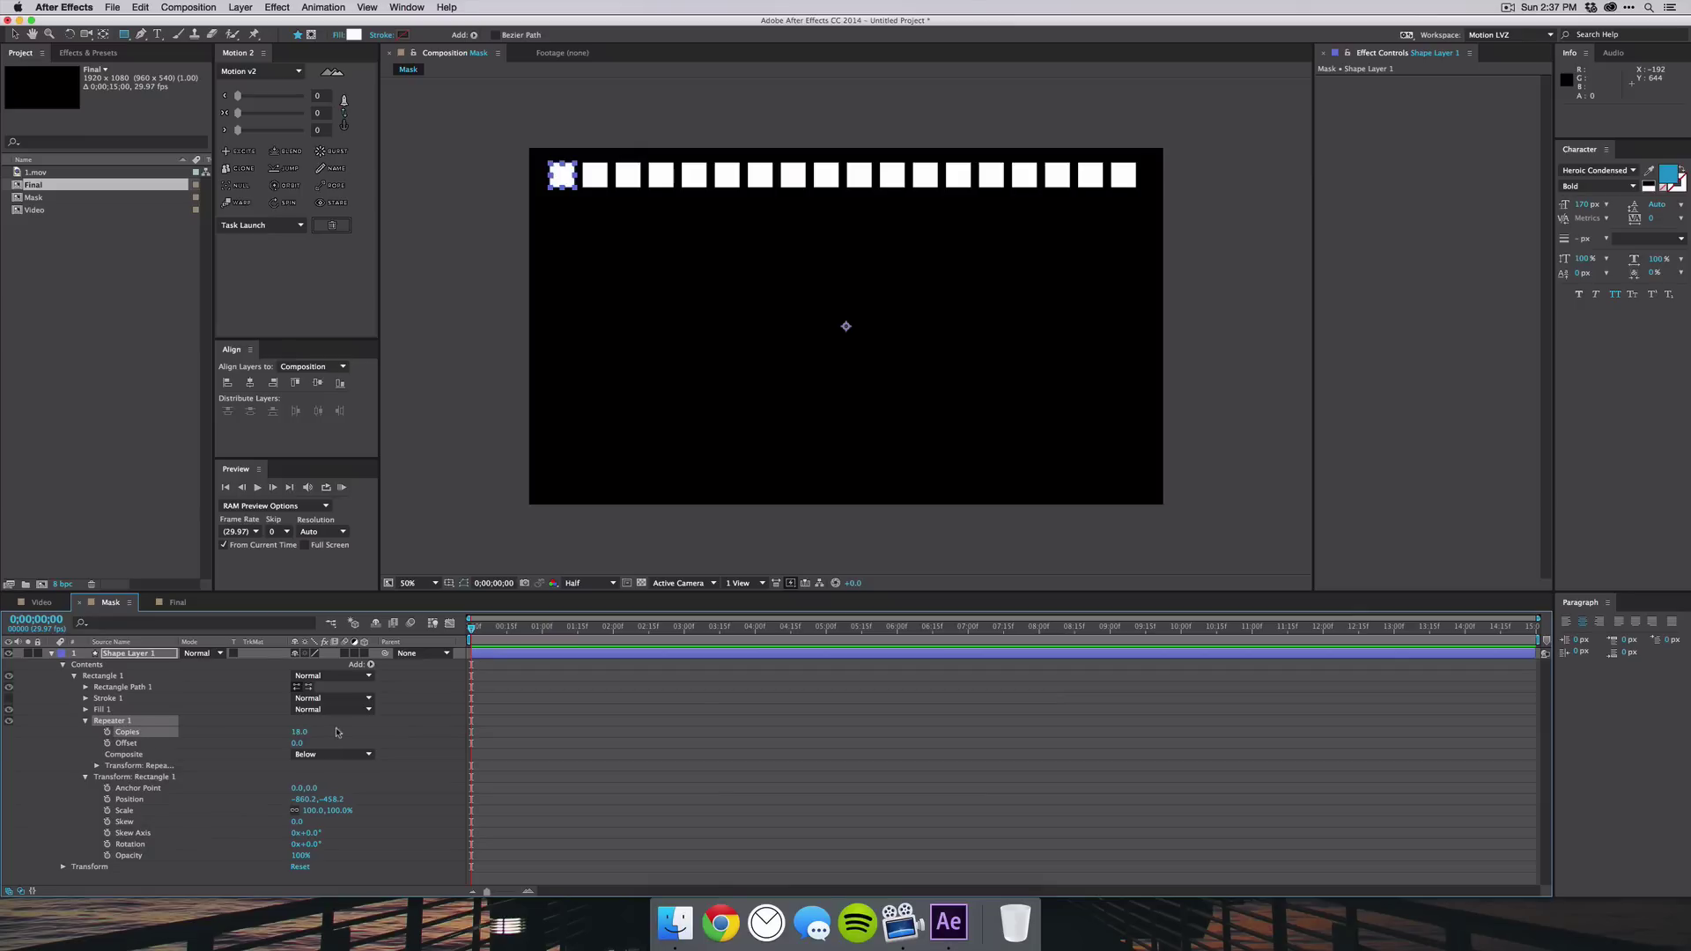
Duplicate the repeater and give Repeater 2 a position offset of 0,100
click(86, 720)
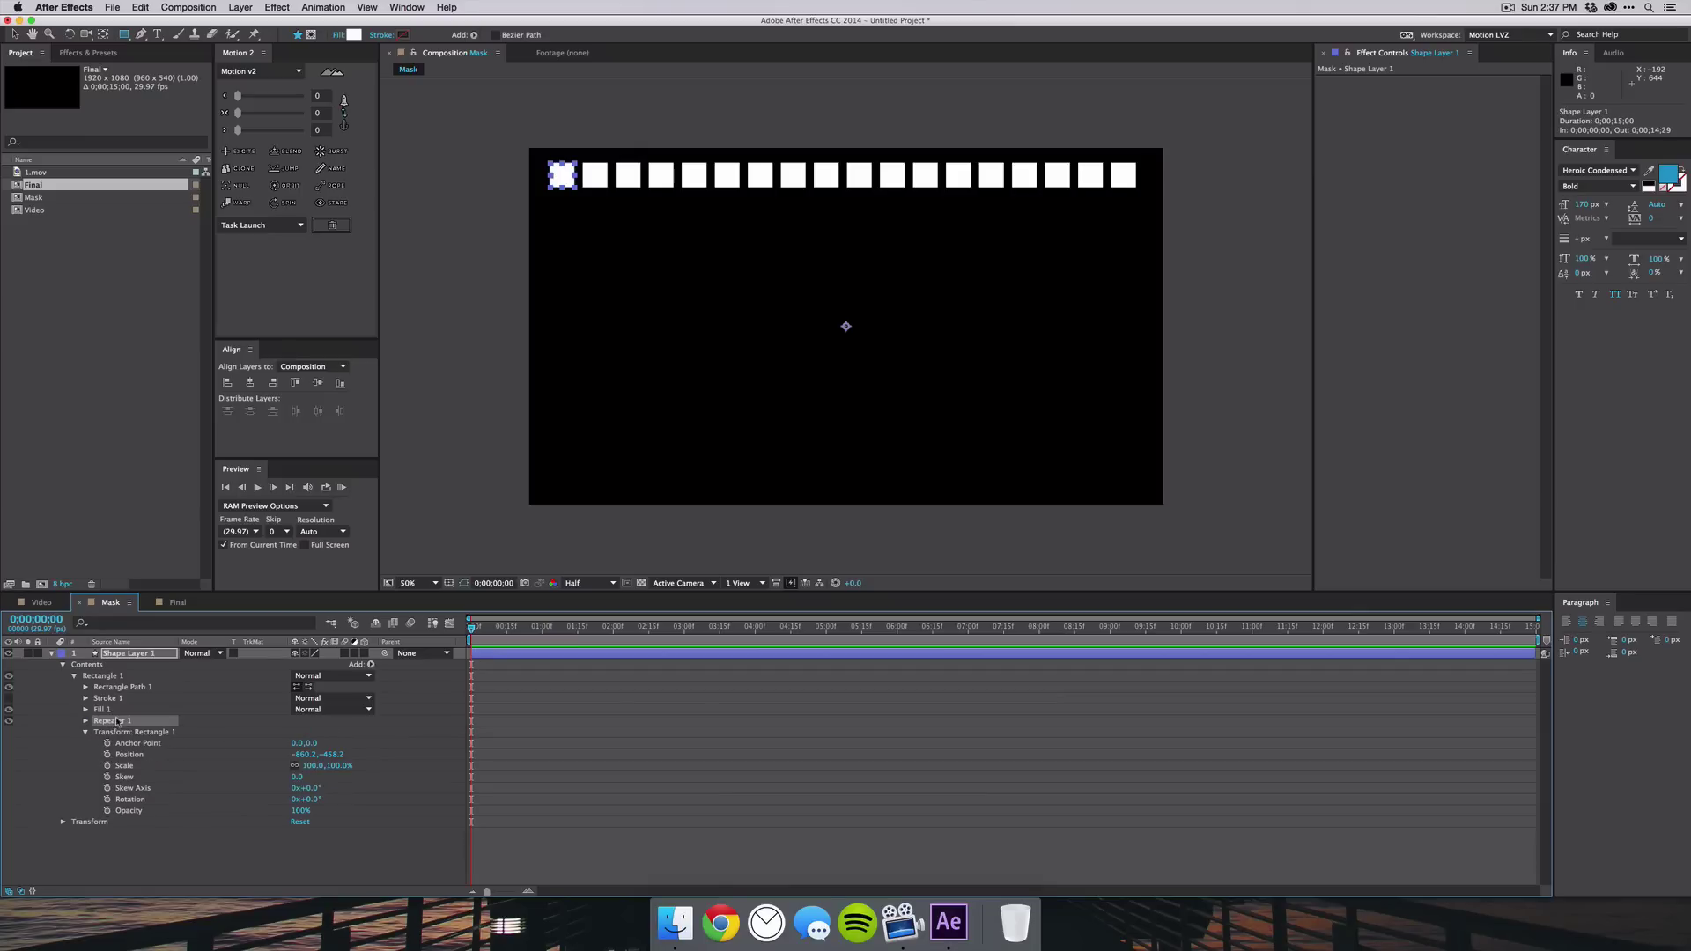
key(super+d)
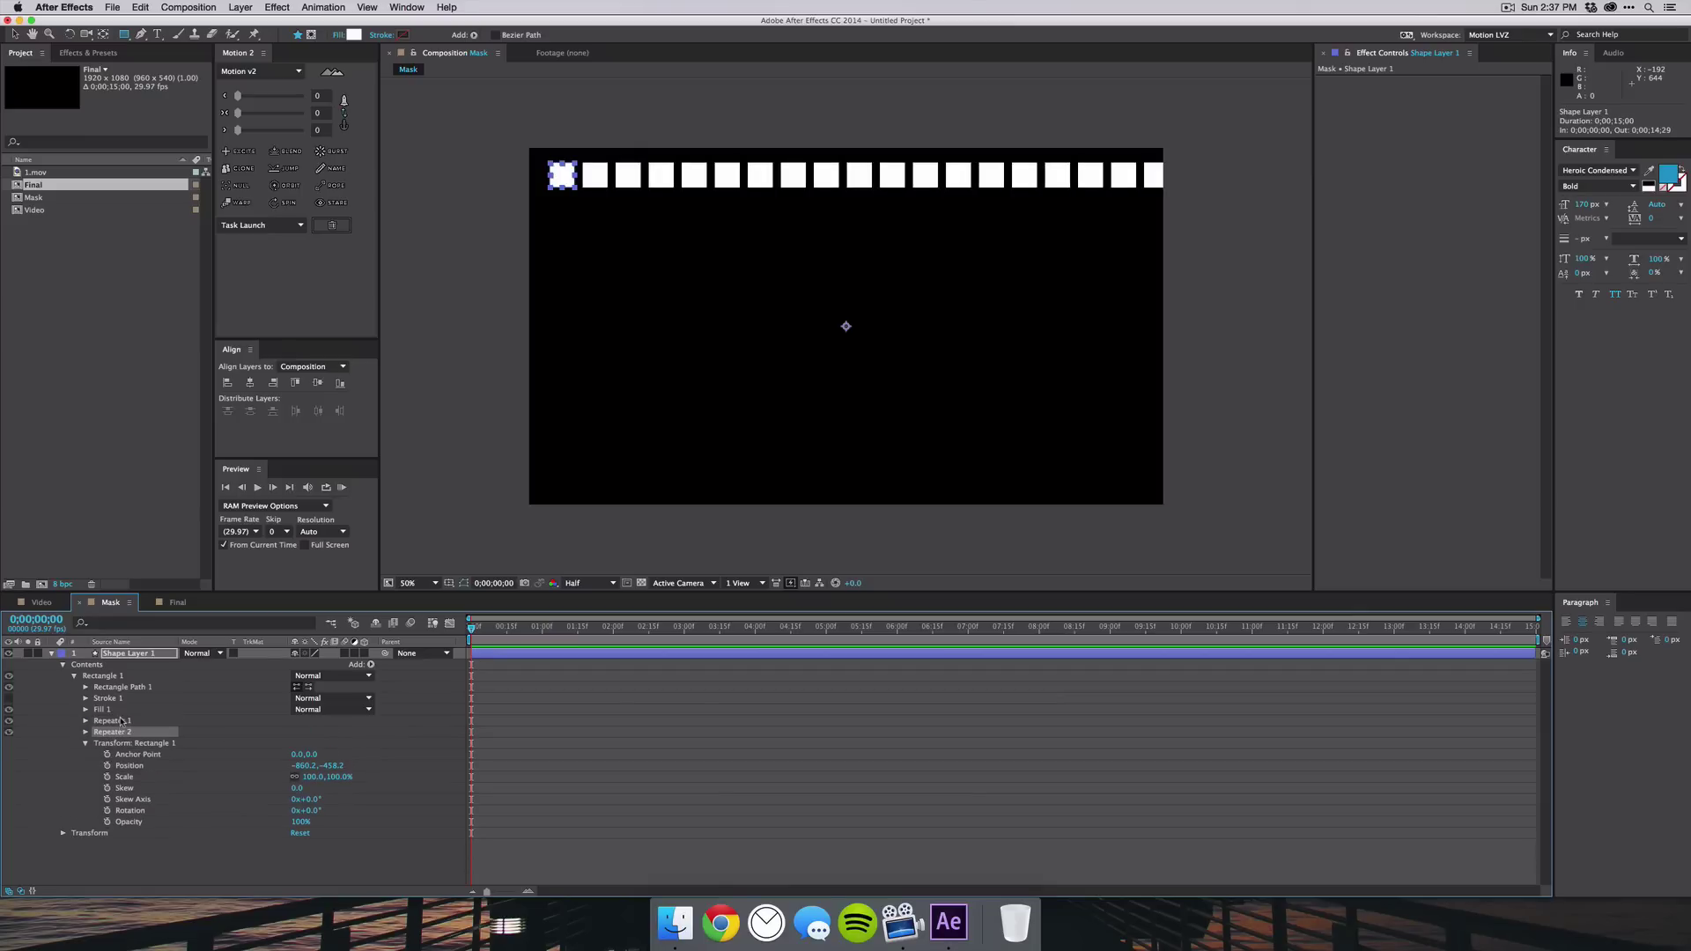
click(85, 732)
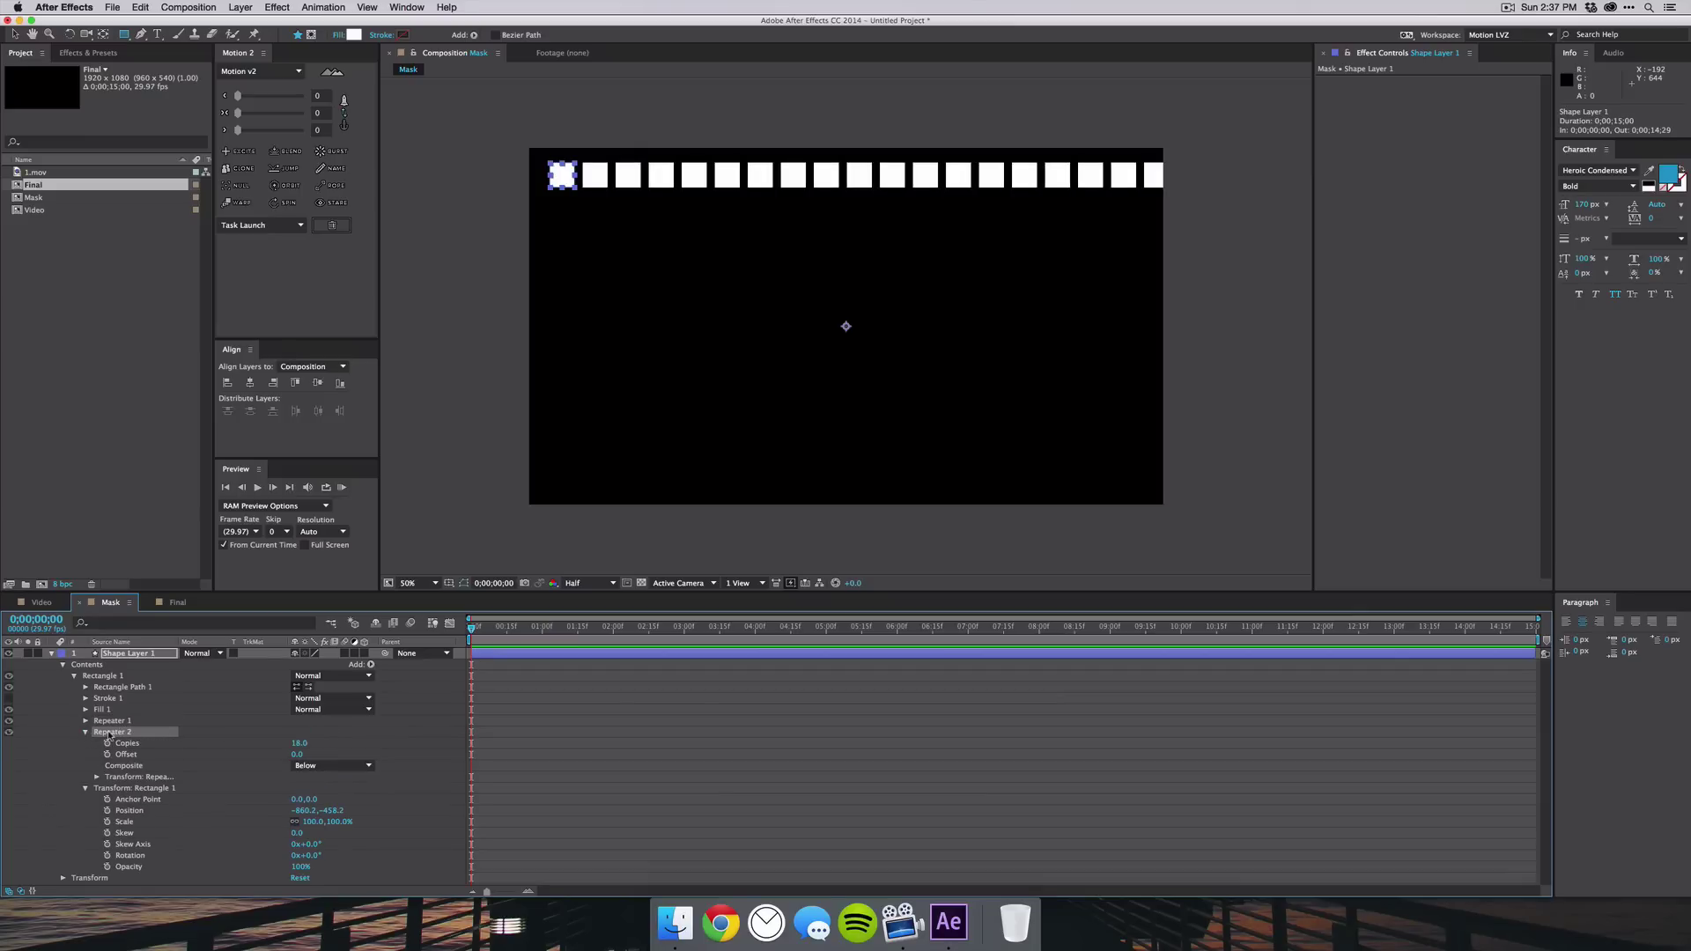
click(98, 776)
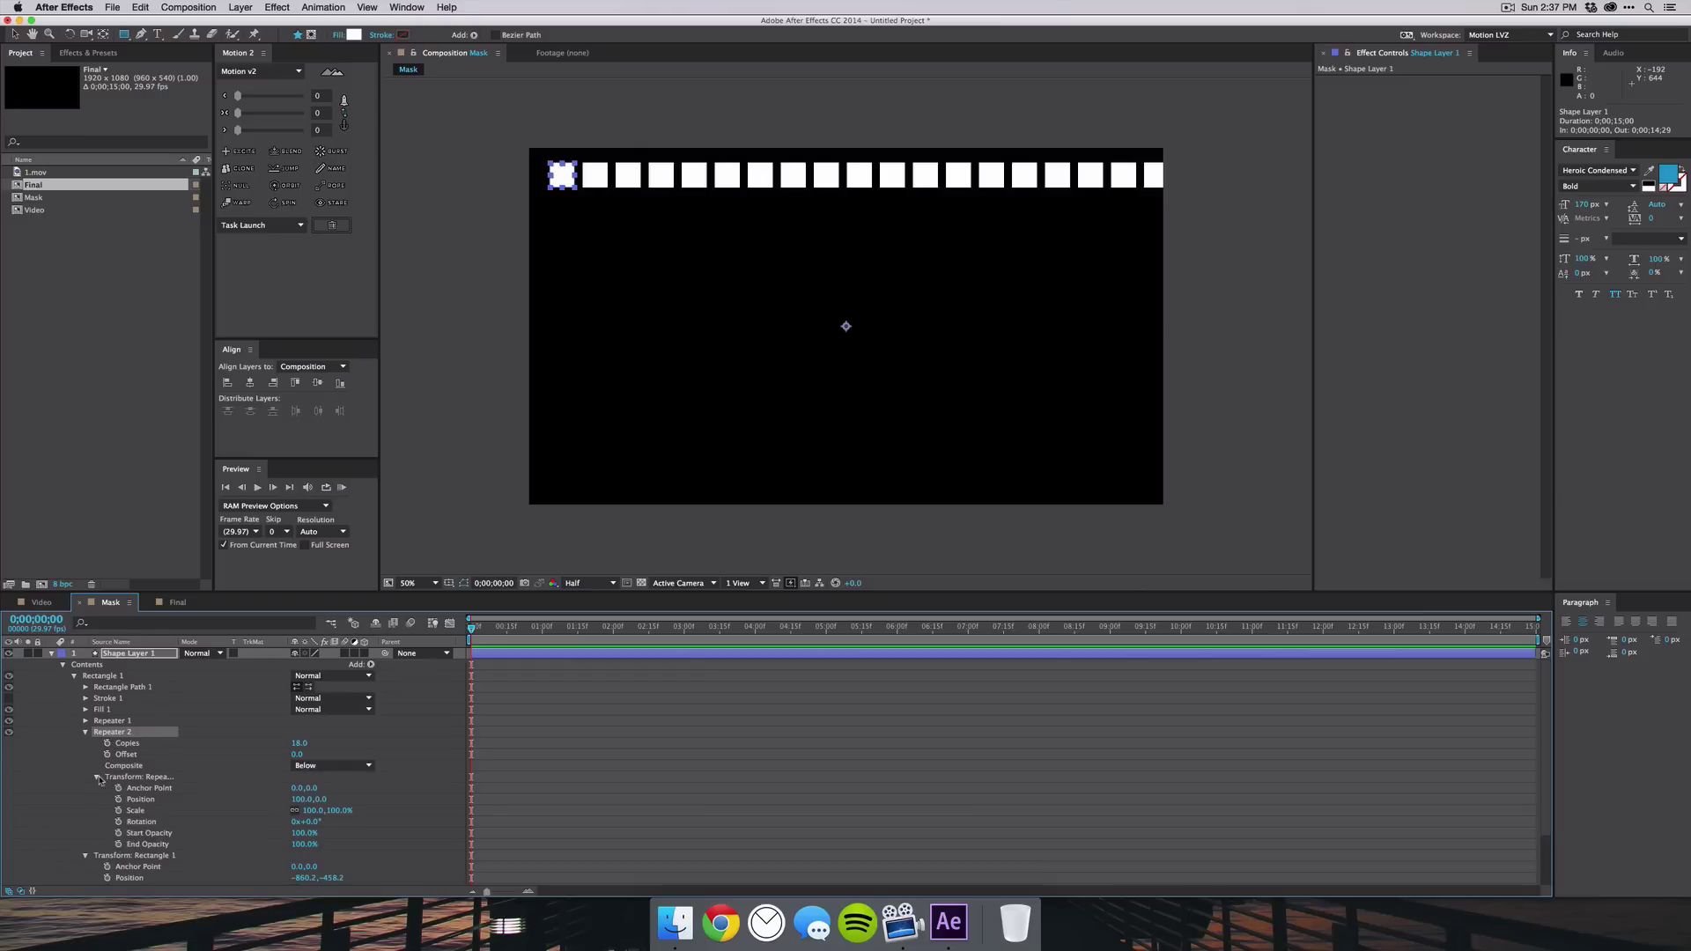
click(300, 802)
text(0)
key(Tab)
text(100)
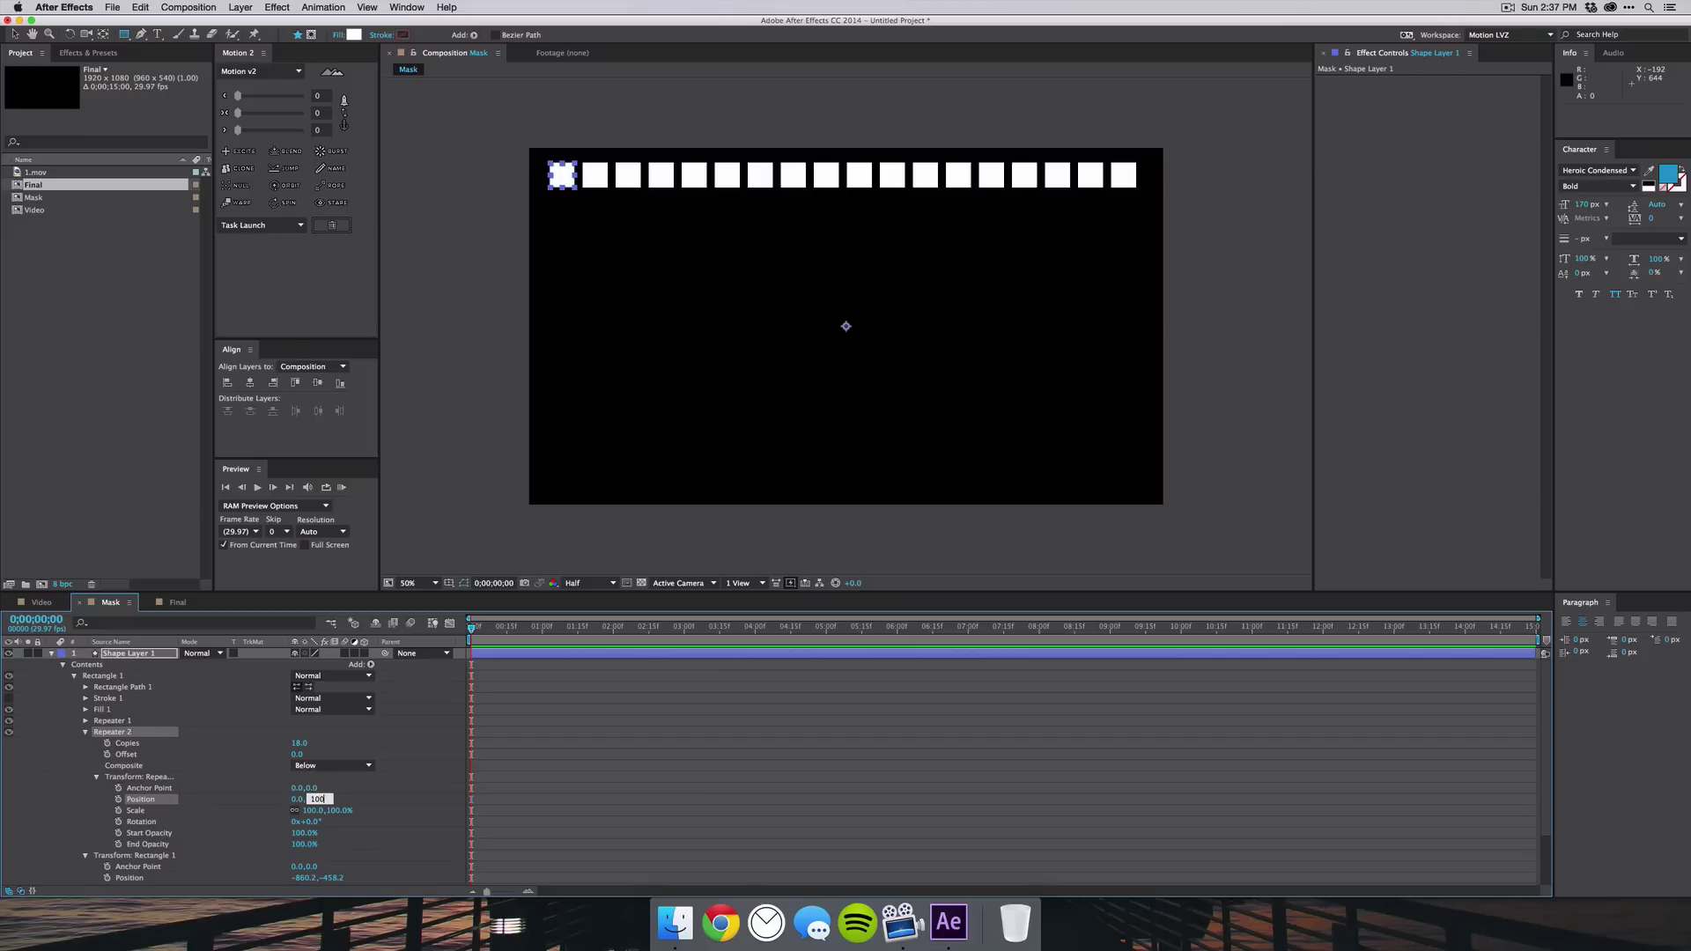
key(Return)
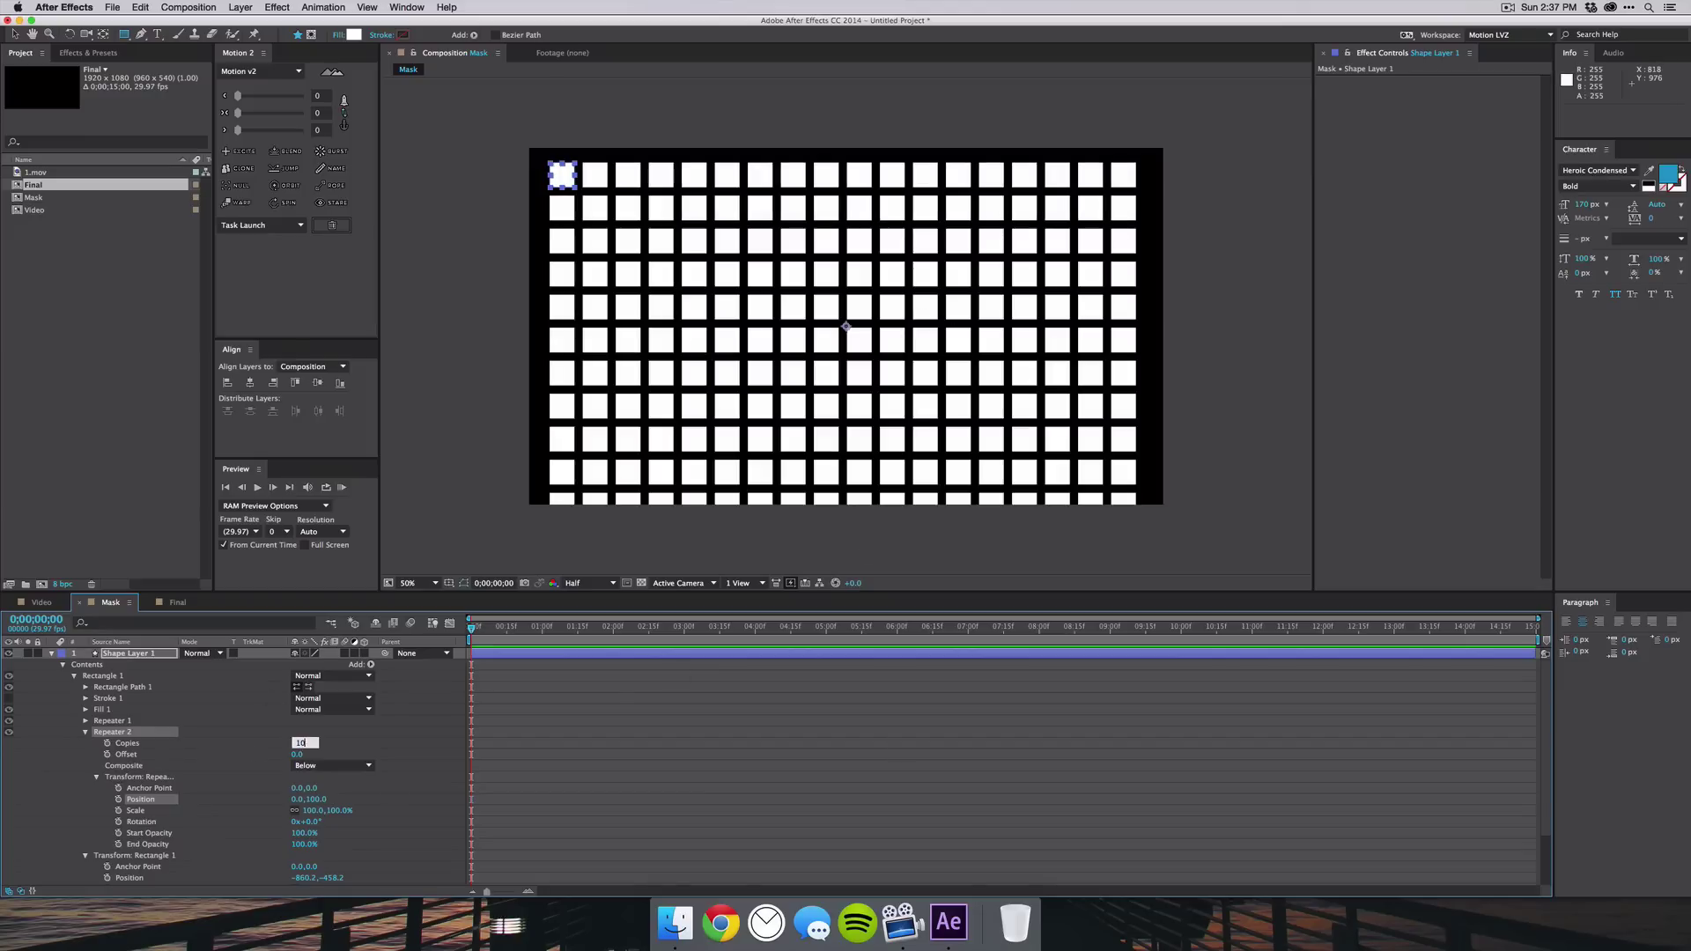
Reduce the second repeater's copies to 10 and nudge the grid down one pixel
drag(301, 747, 300, 748)
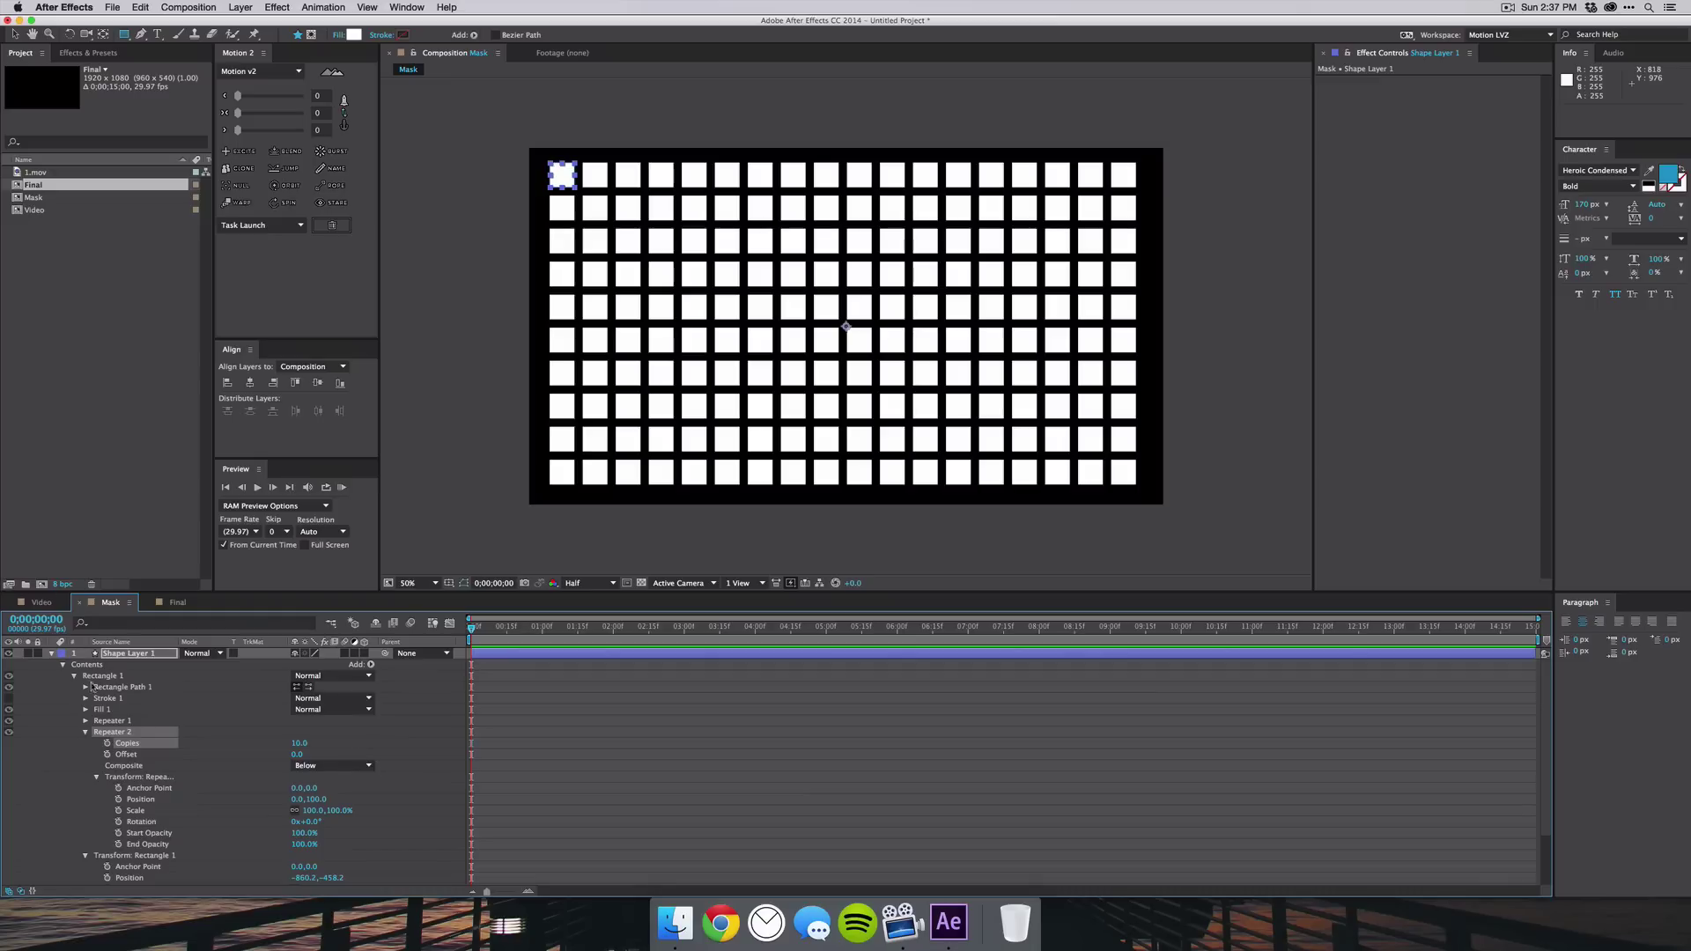
click(138, 656)
key(Down)
key(Down)
key(Down)
key(Down)
key(Down)
key(Down)
key(Down)
key(Down)
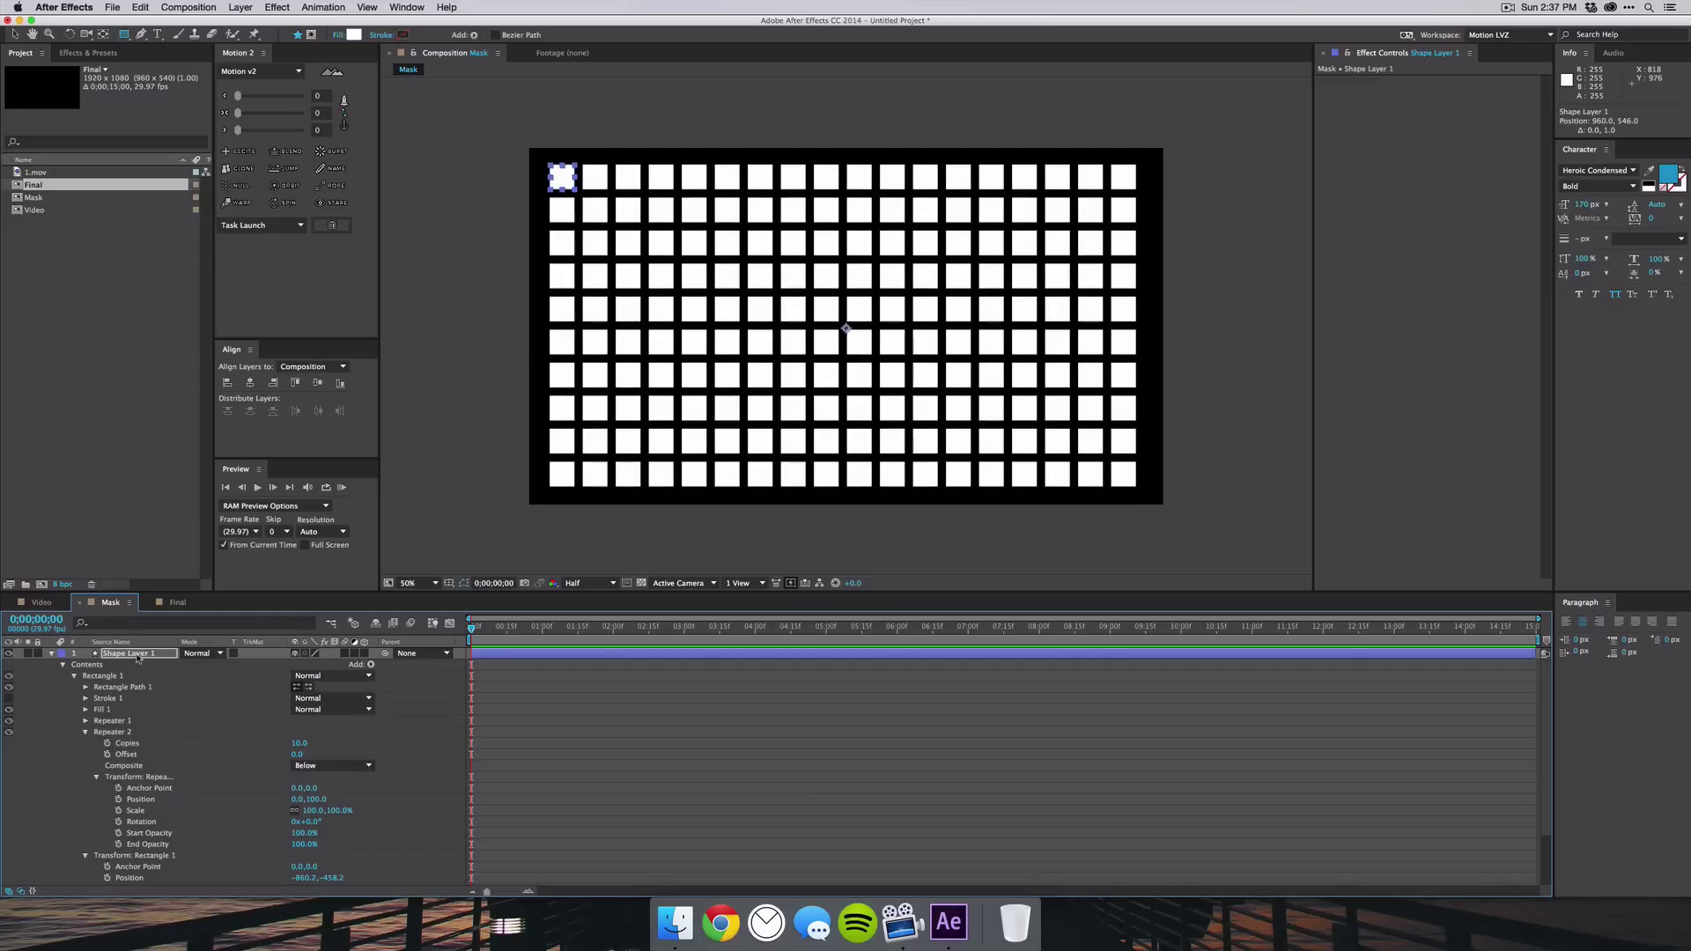
Add the Mask and Video comps as layers in Final, with Mask above Video
click(51, 654)
click(385, 526)
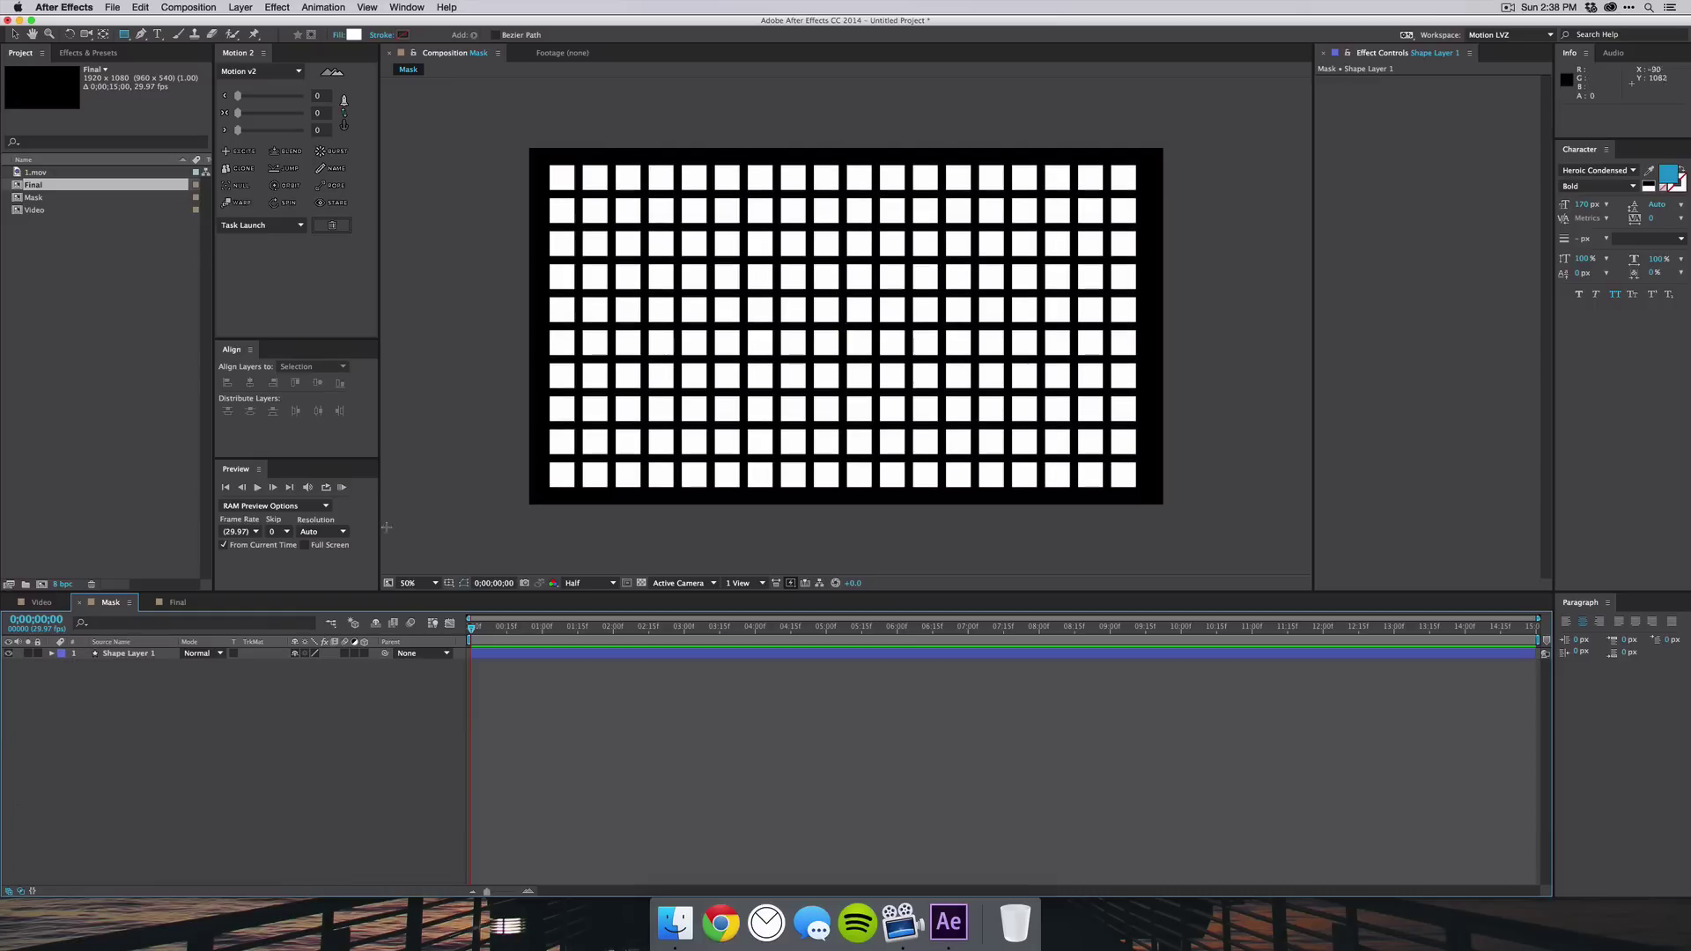
click(185, 604)
click(92, 284)
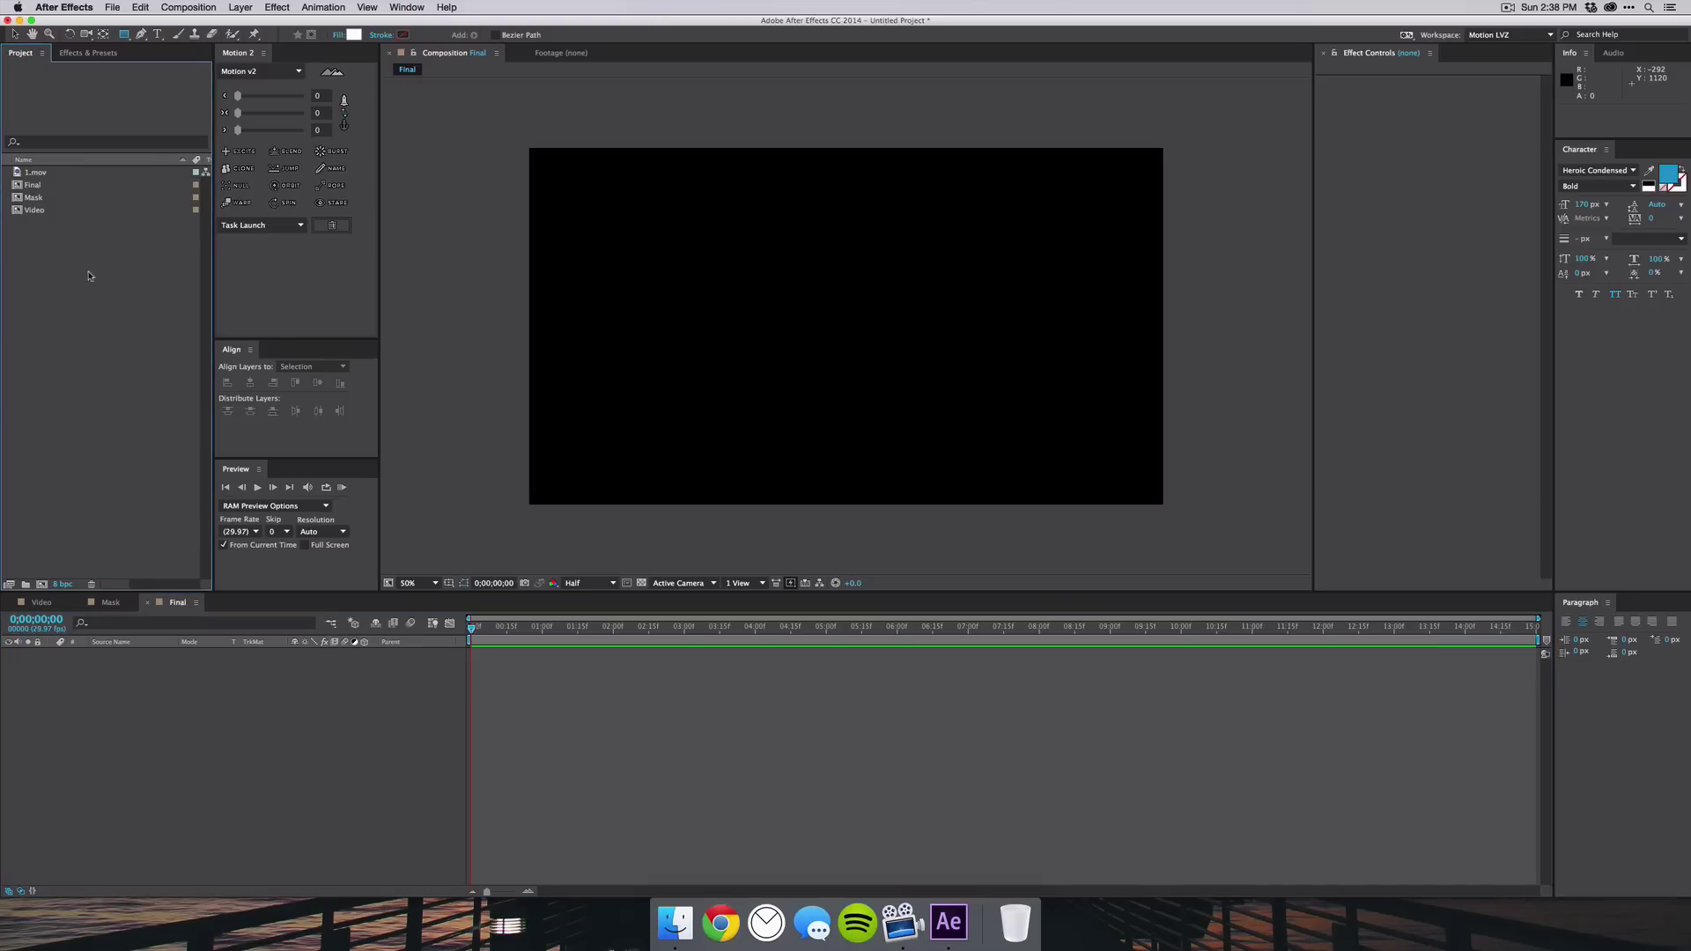
click(35, 210)
shift+click(35, 199)
drag(37, 202, 134, 653)
click(117, 665)
click(138, 689)
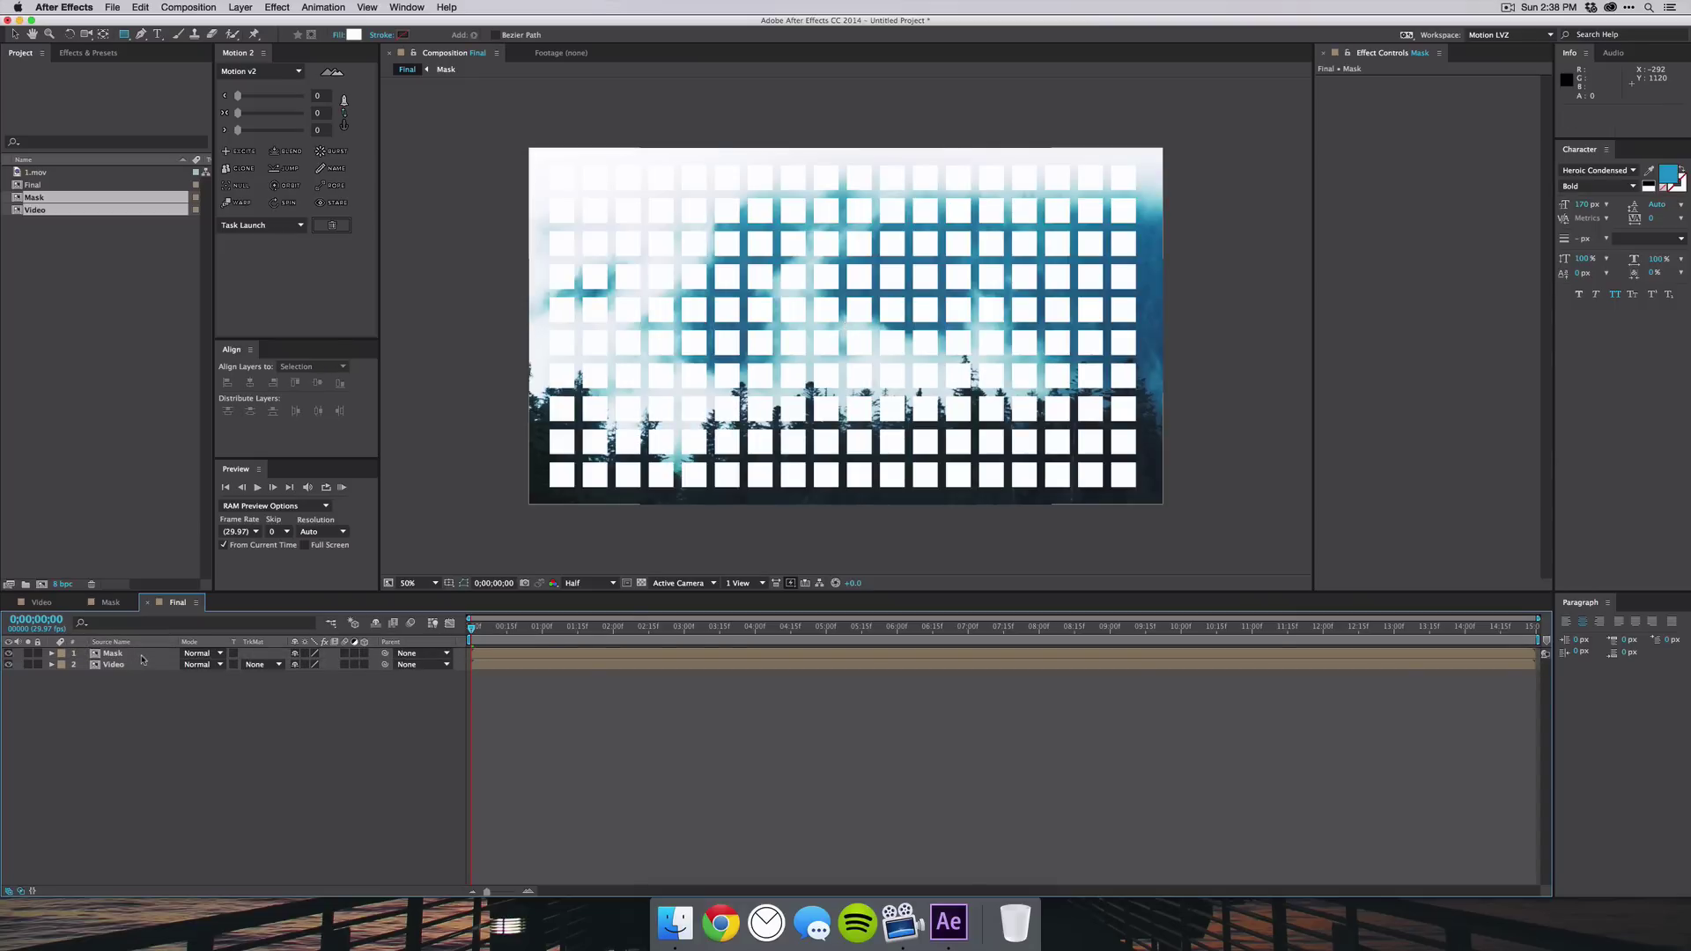
click(132, 664)
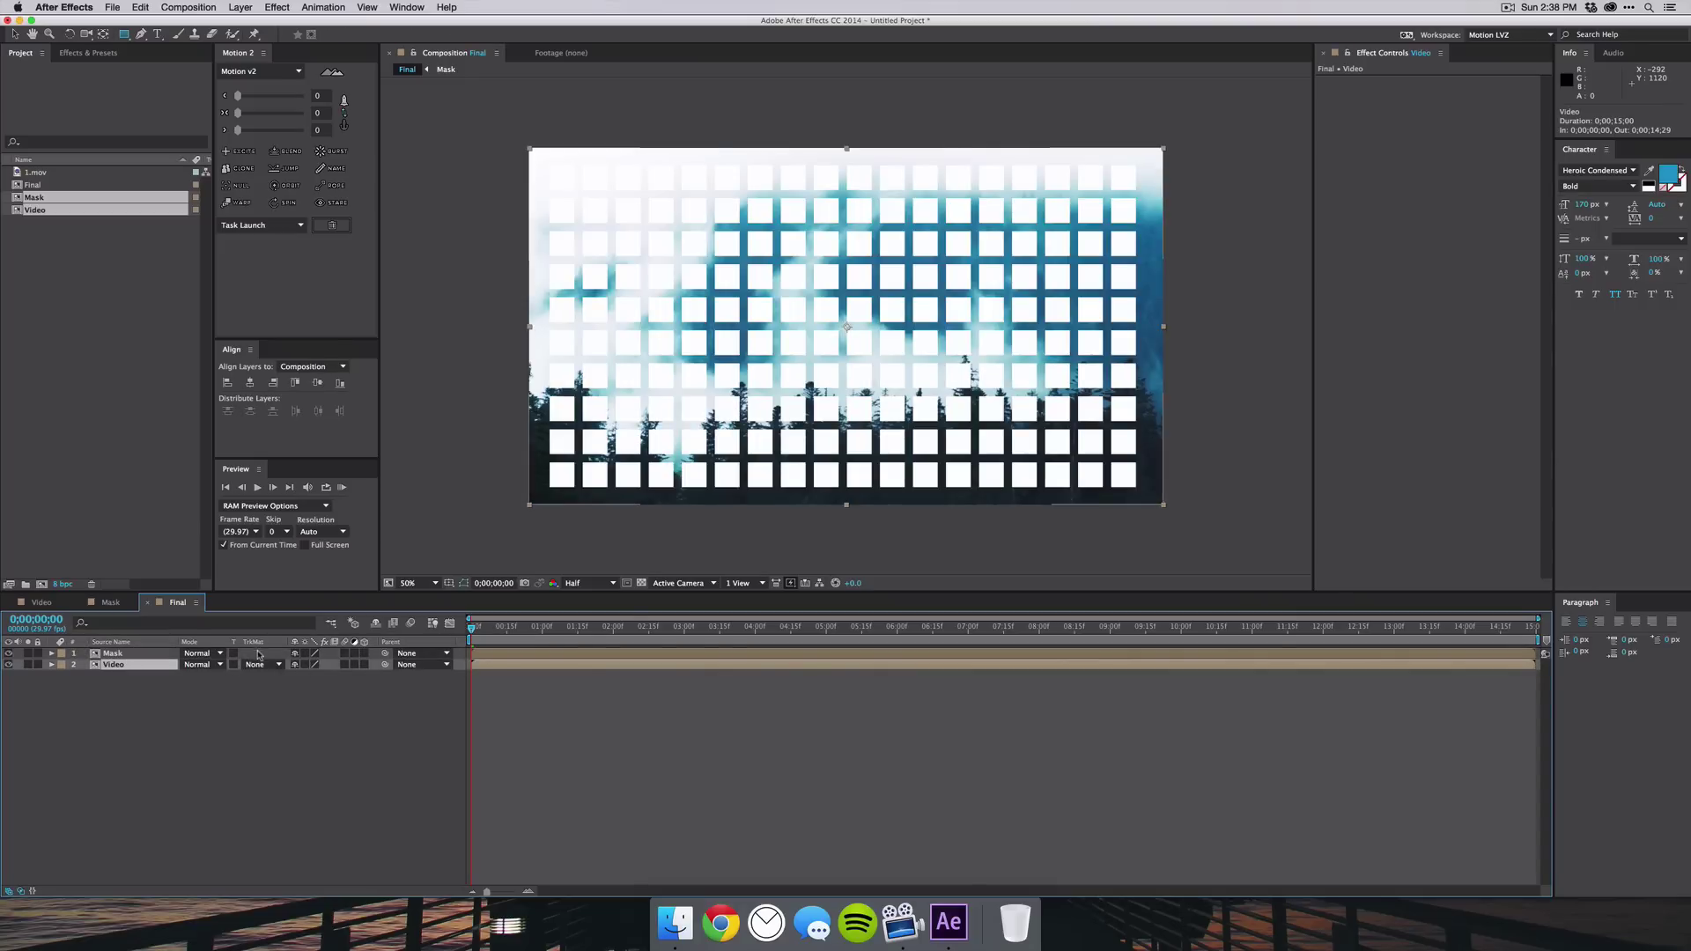
Set the Video layer's track matte to Alpha Matte "Mask"
click(259, 664)
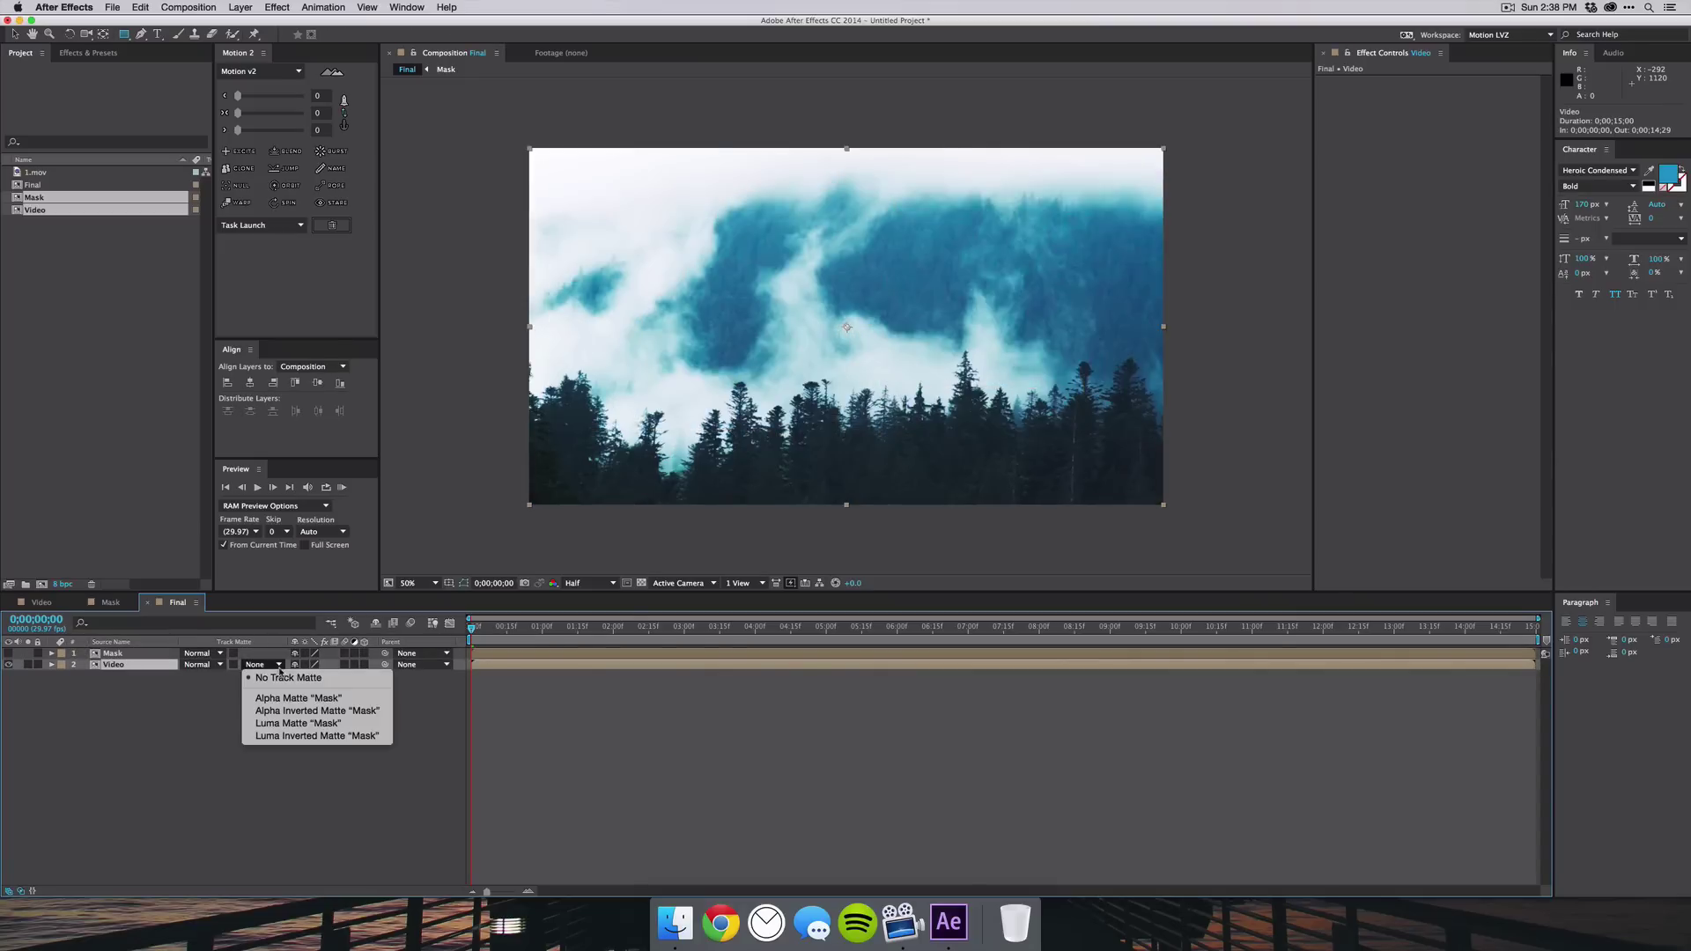
click(358, 700)
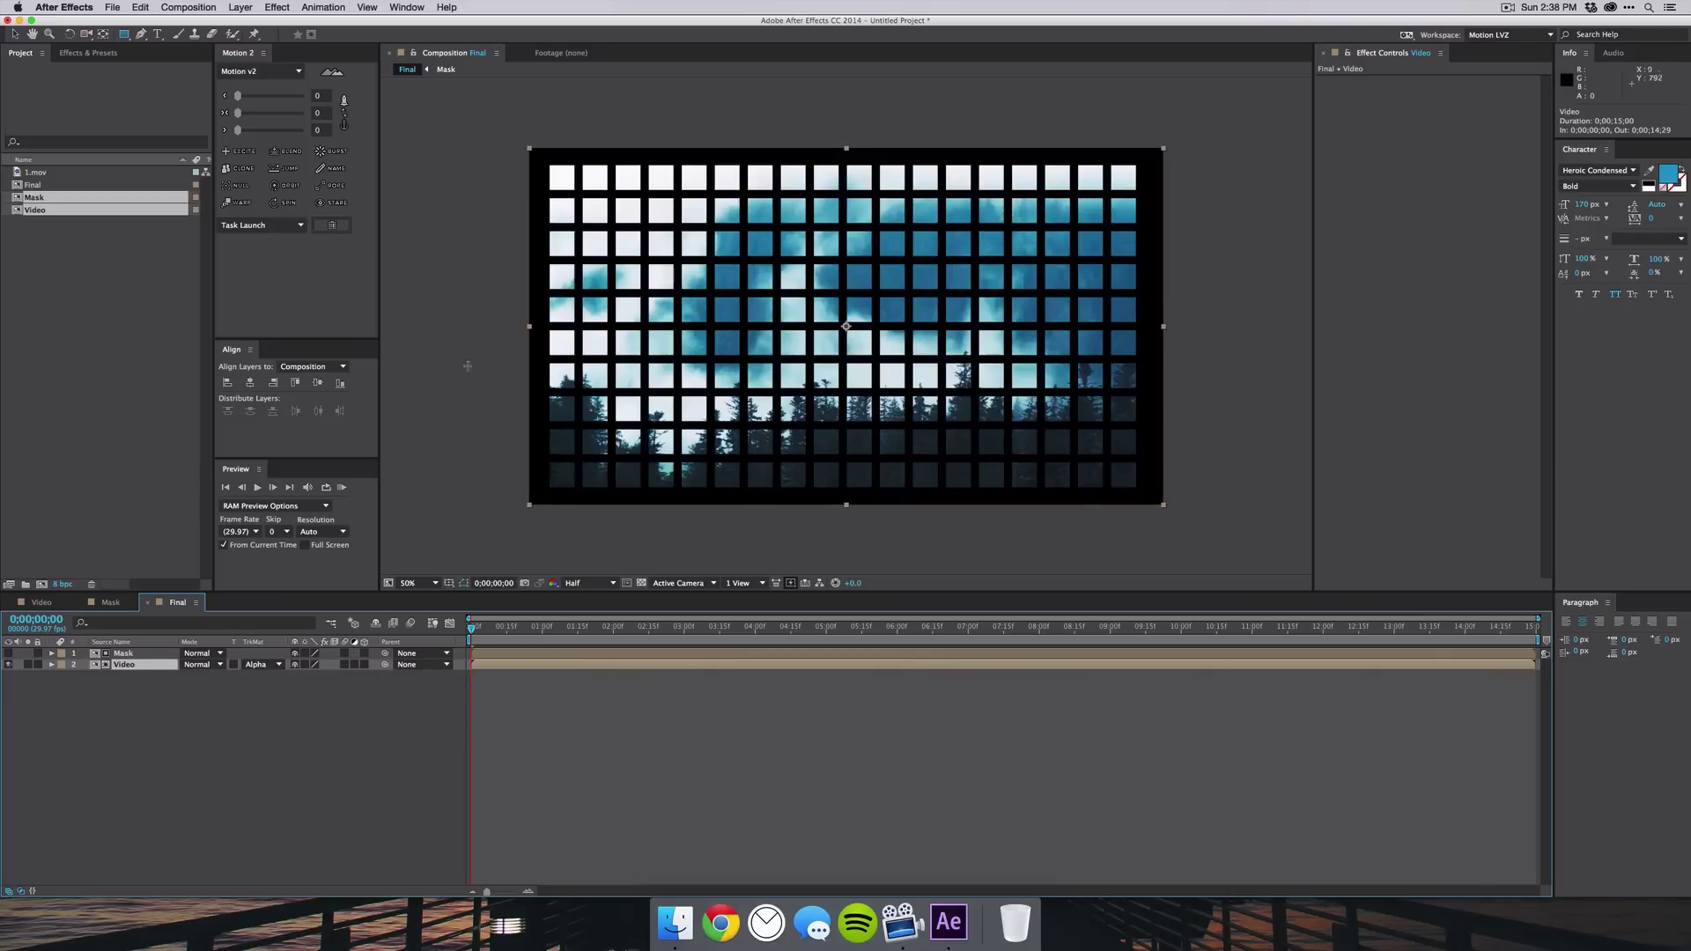
click(132, 711)
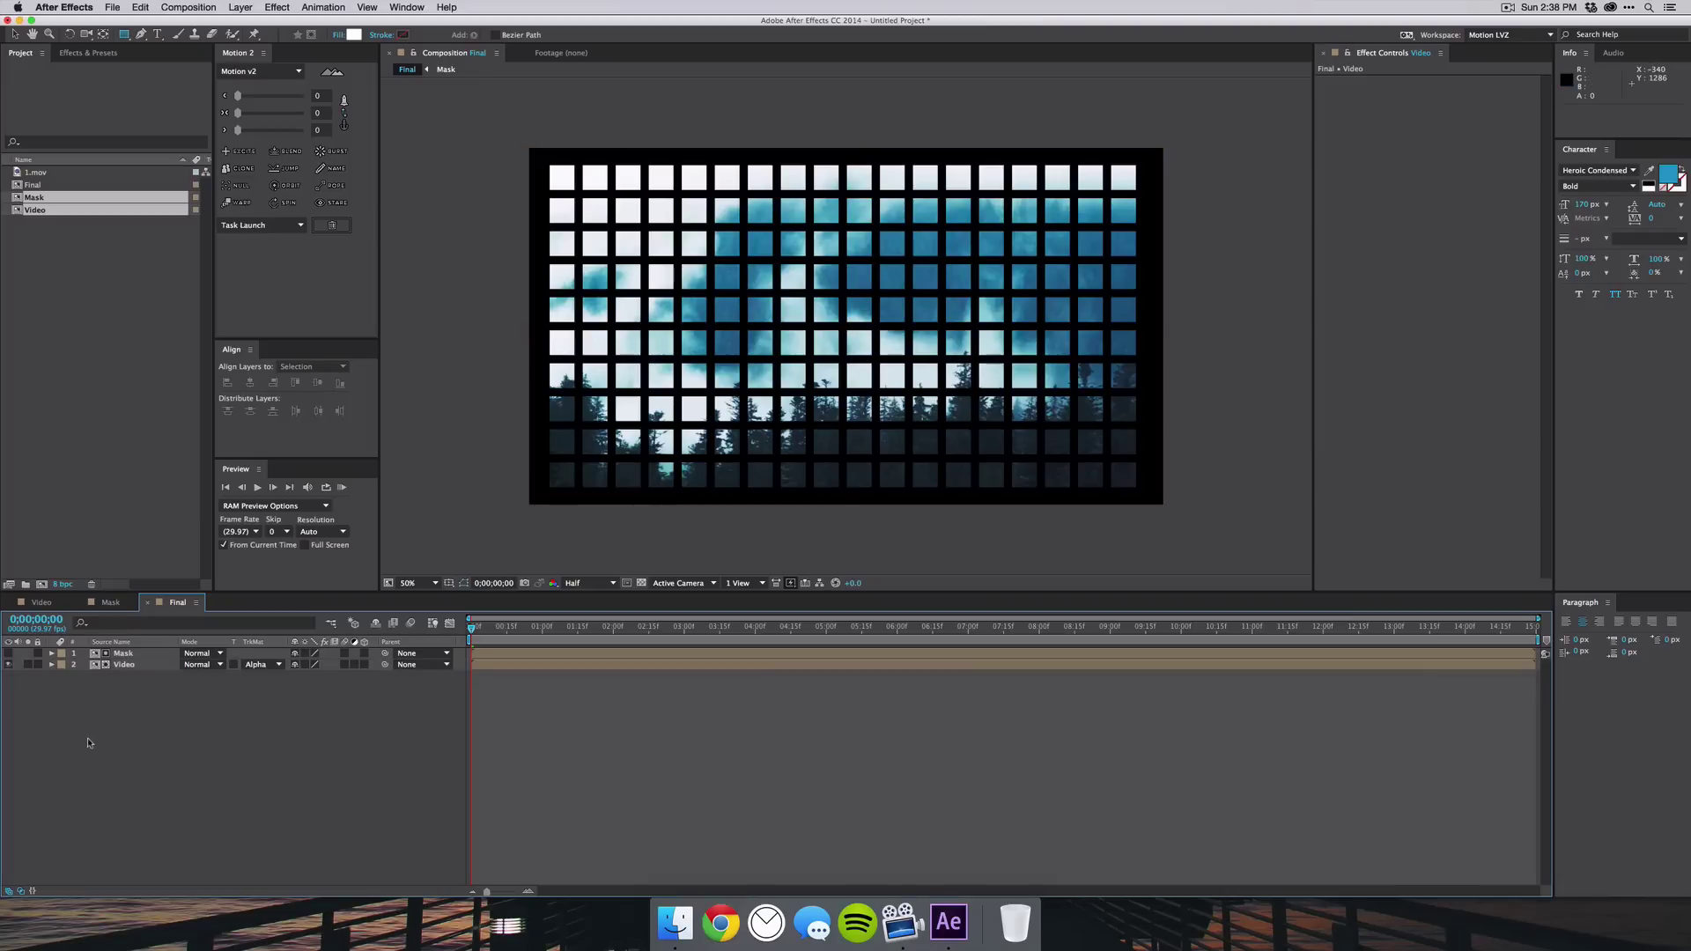
Add a full-frame rectangle shape layer at the bottom of Final and fill it white
double_click(128, 36)
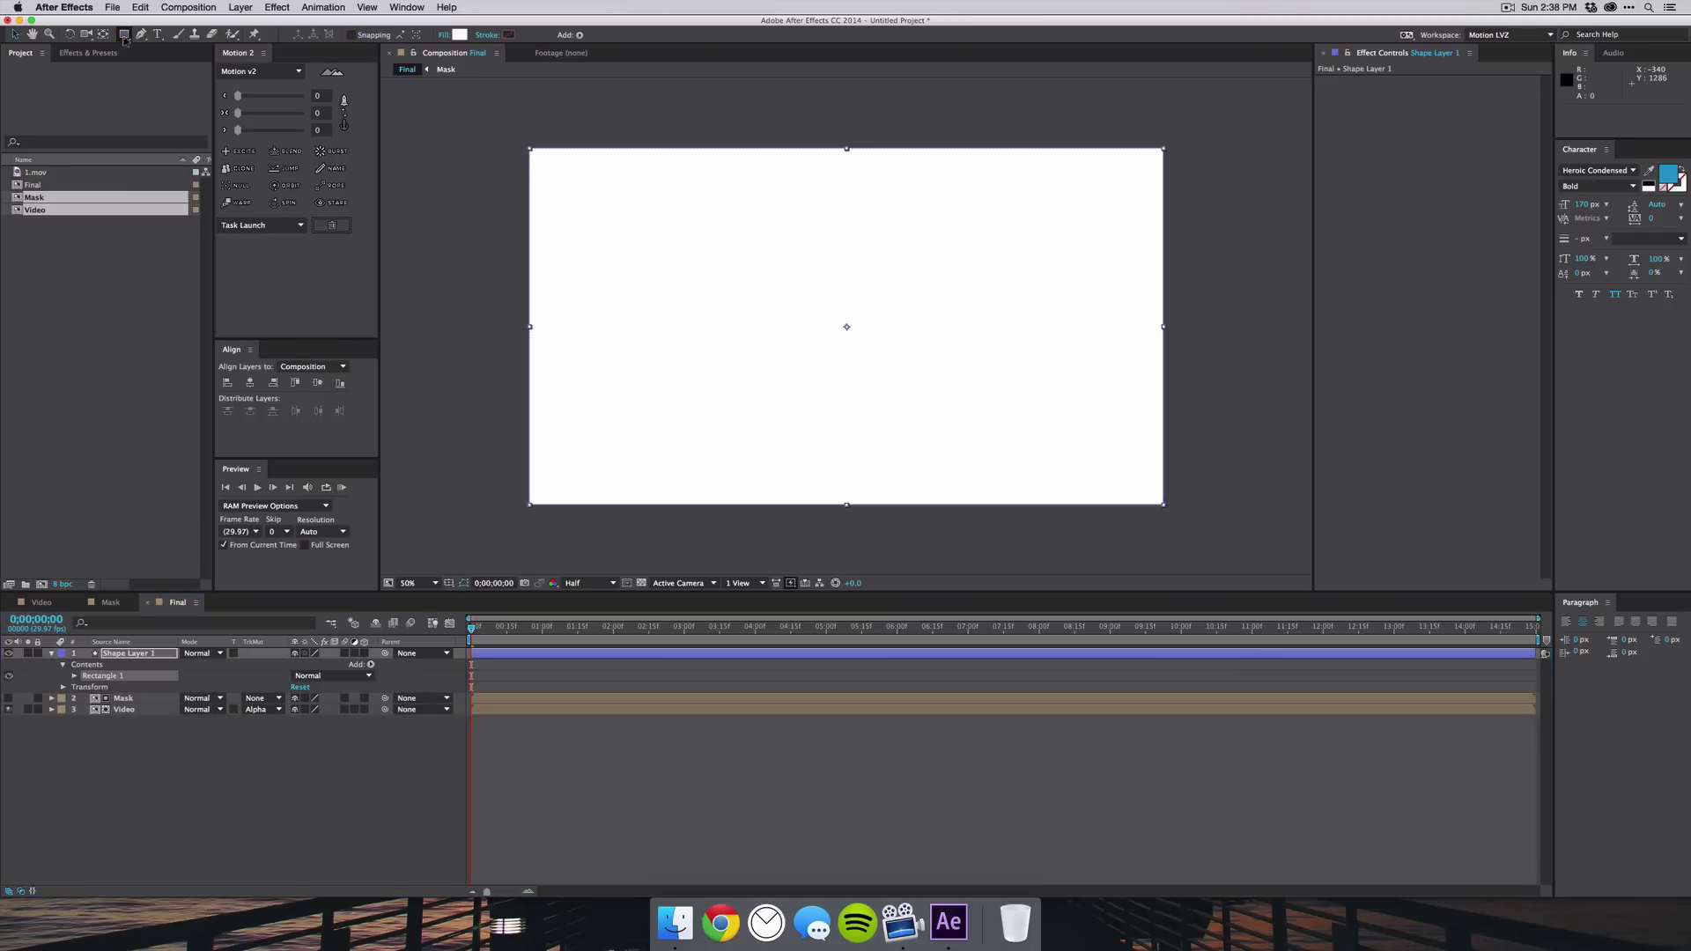
click(51, 654)
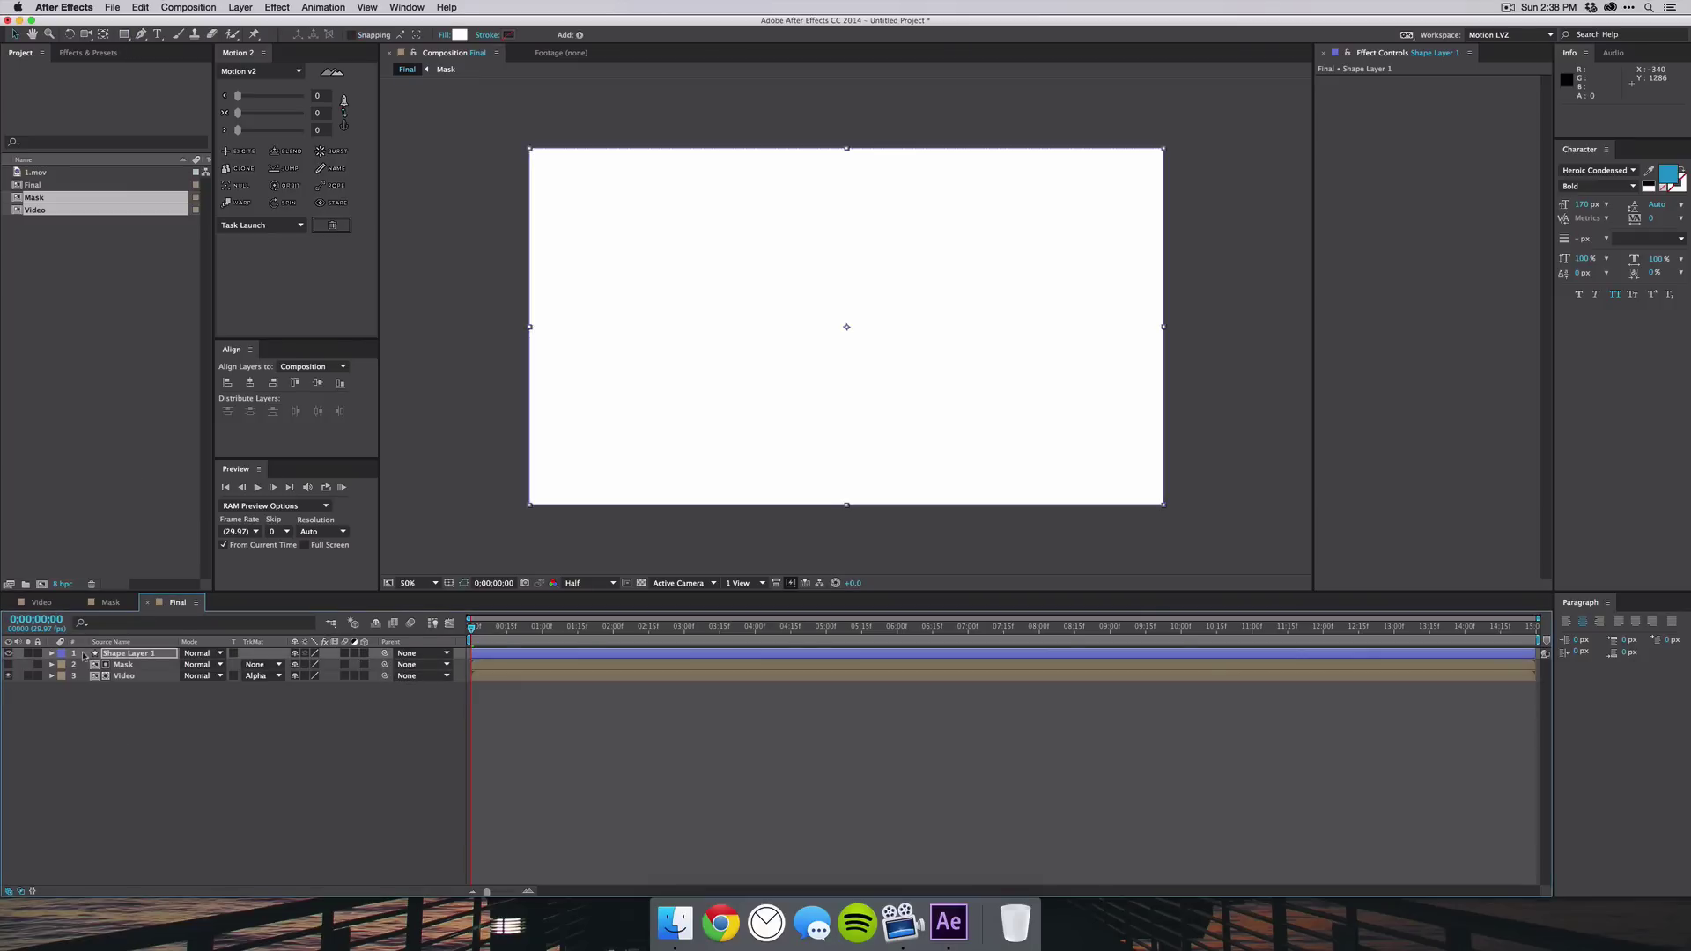
drag(125, 656, 120, 686)
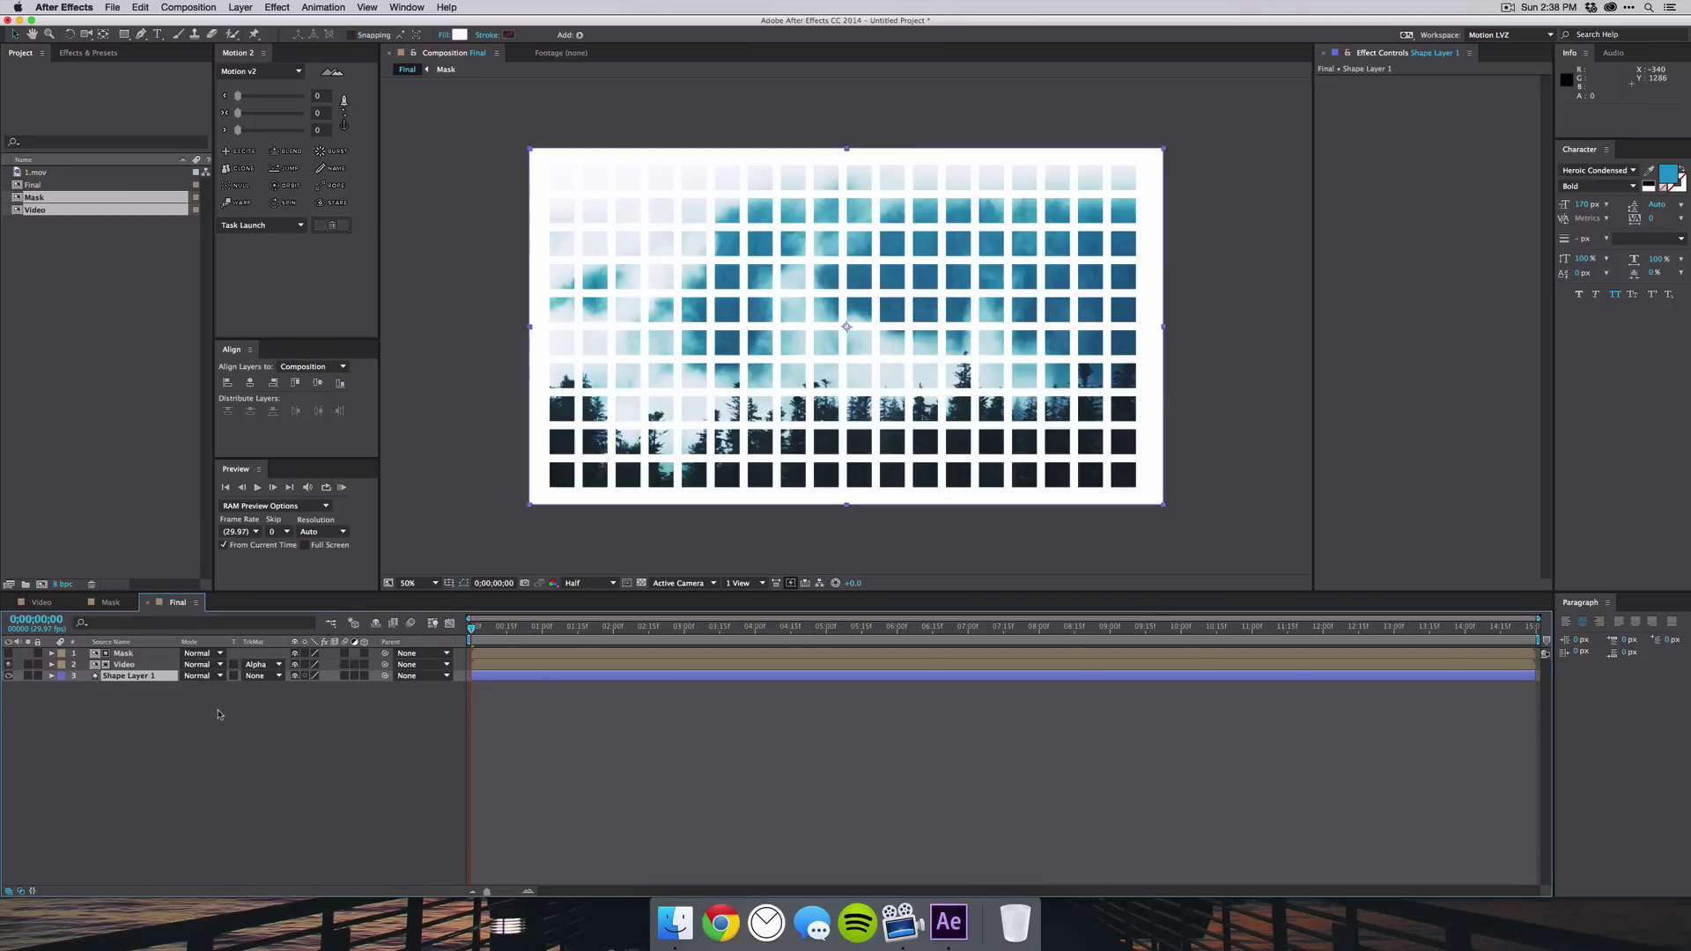
click(144, 675)
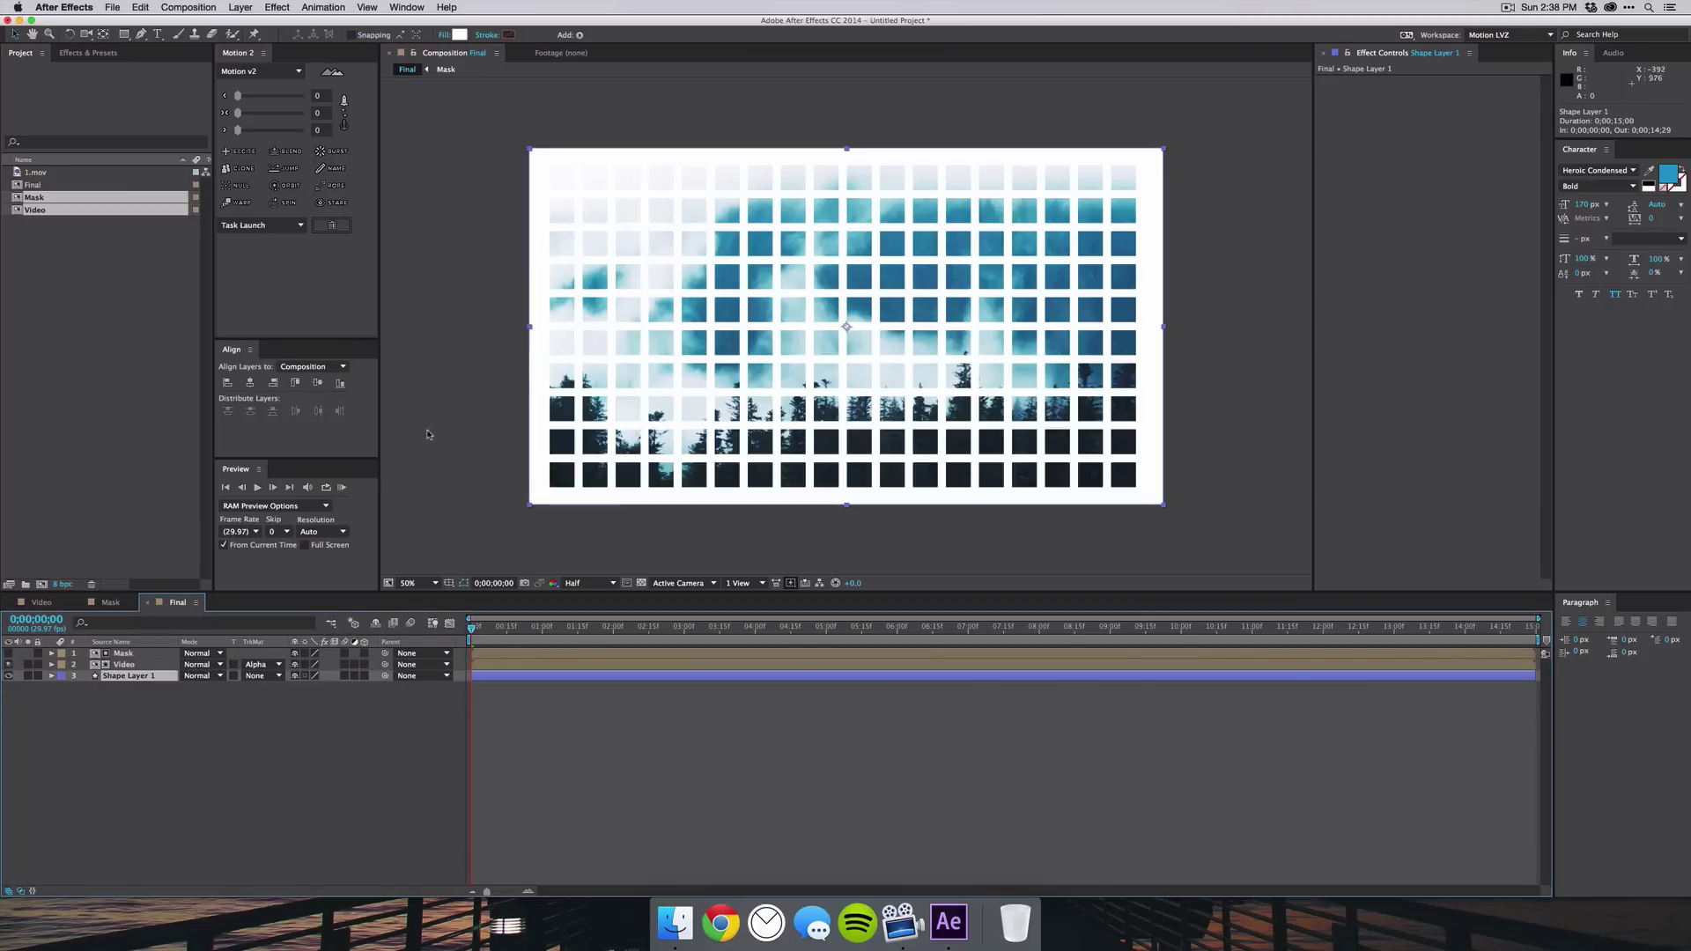
click(459, 35)
click(880, 428)
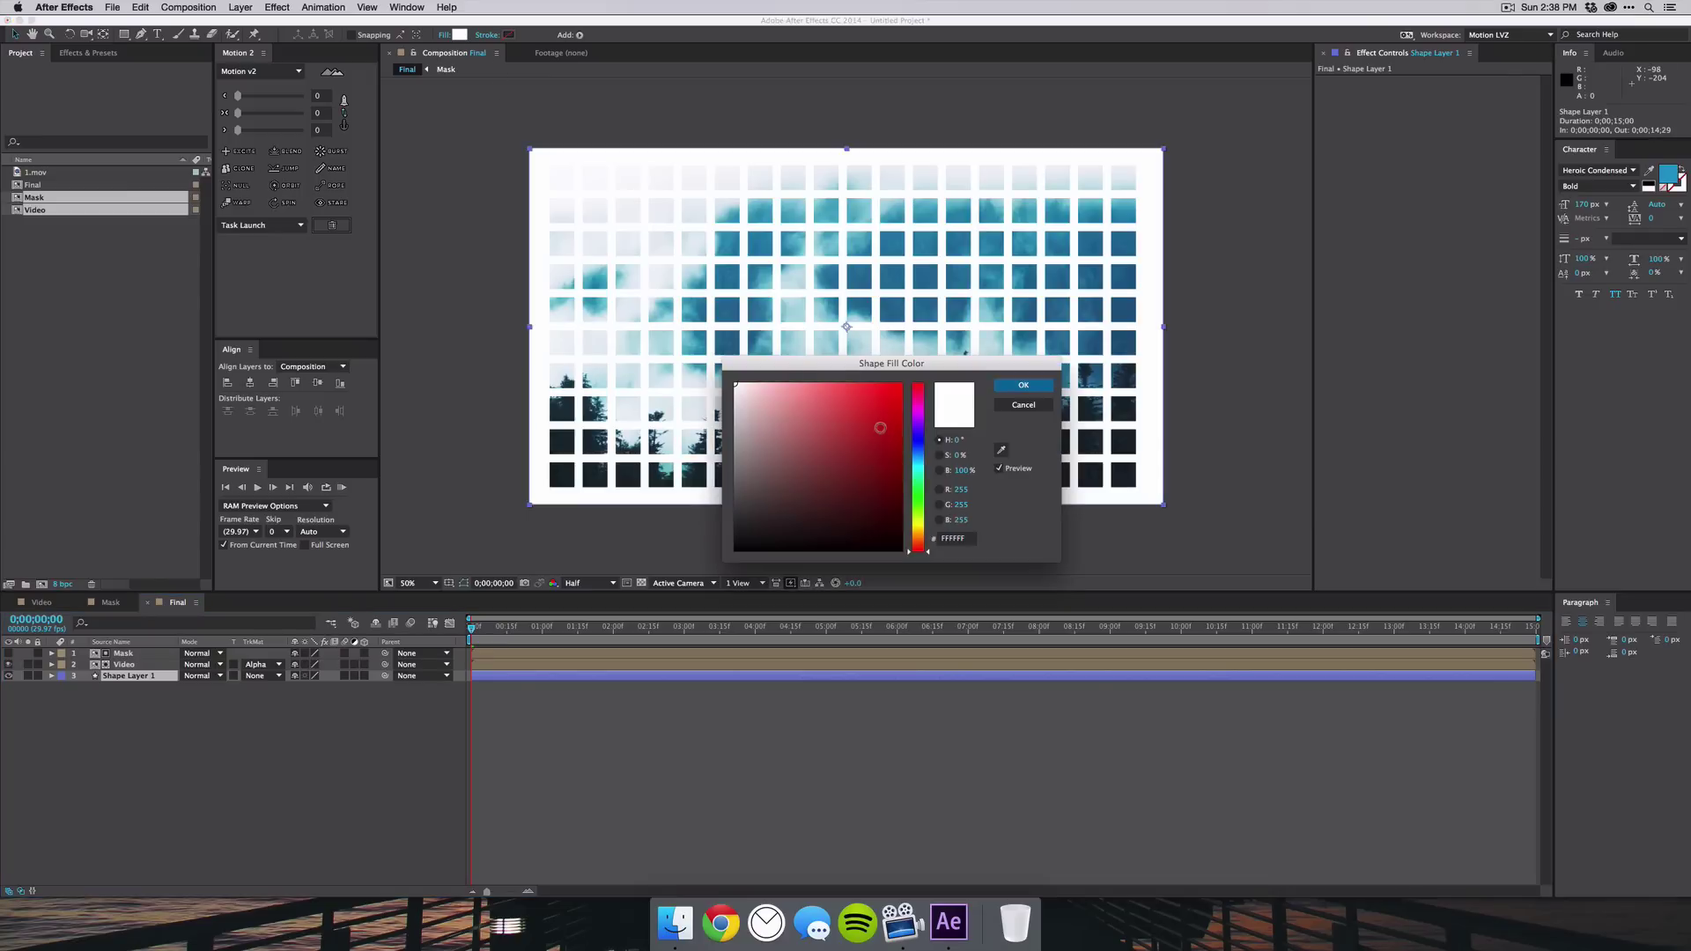
click(910, 485)
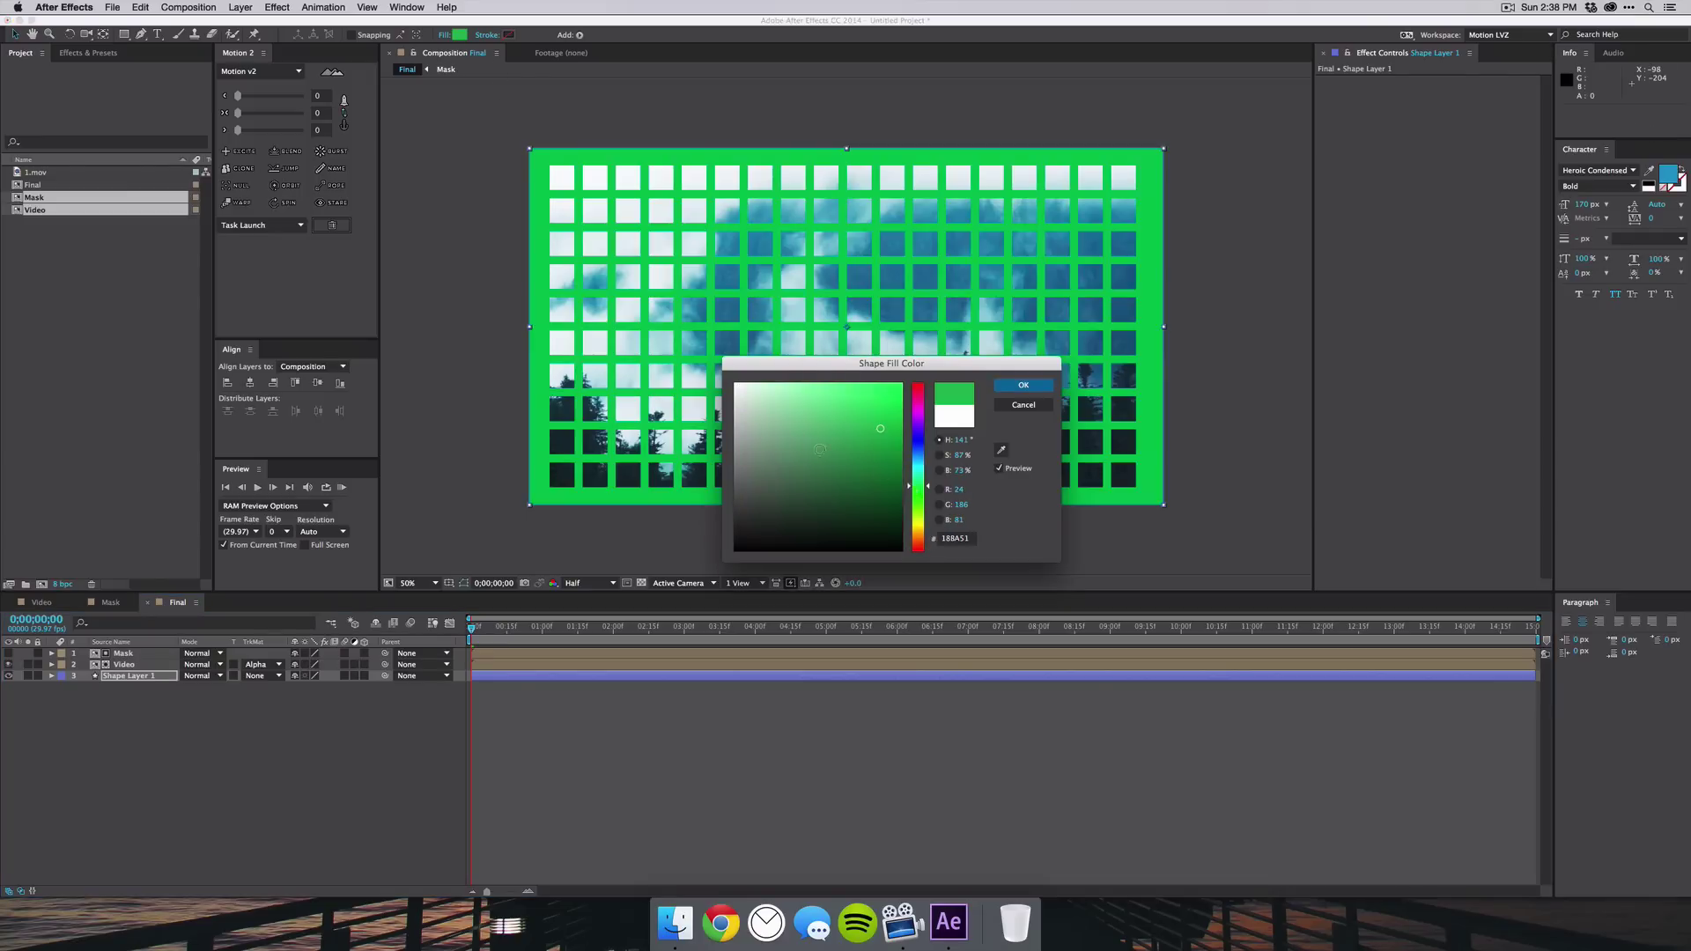
drag(820, 450, 692, 356)
key(Return)
click(239, 757)
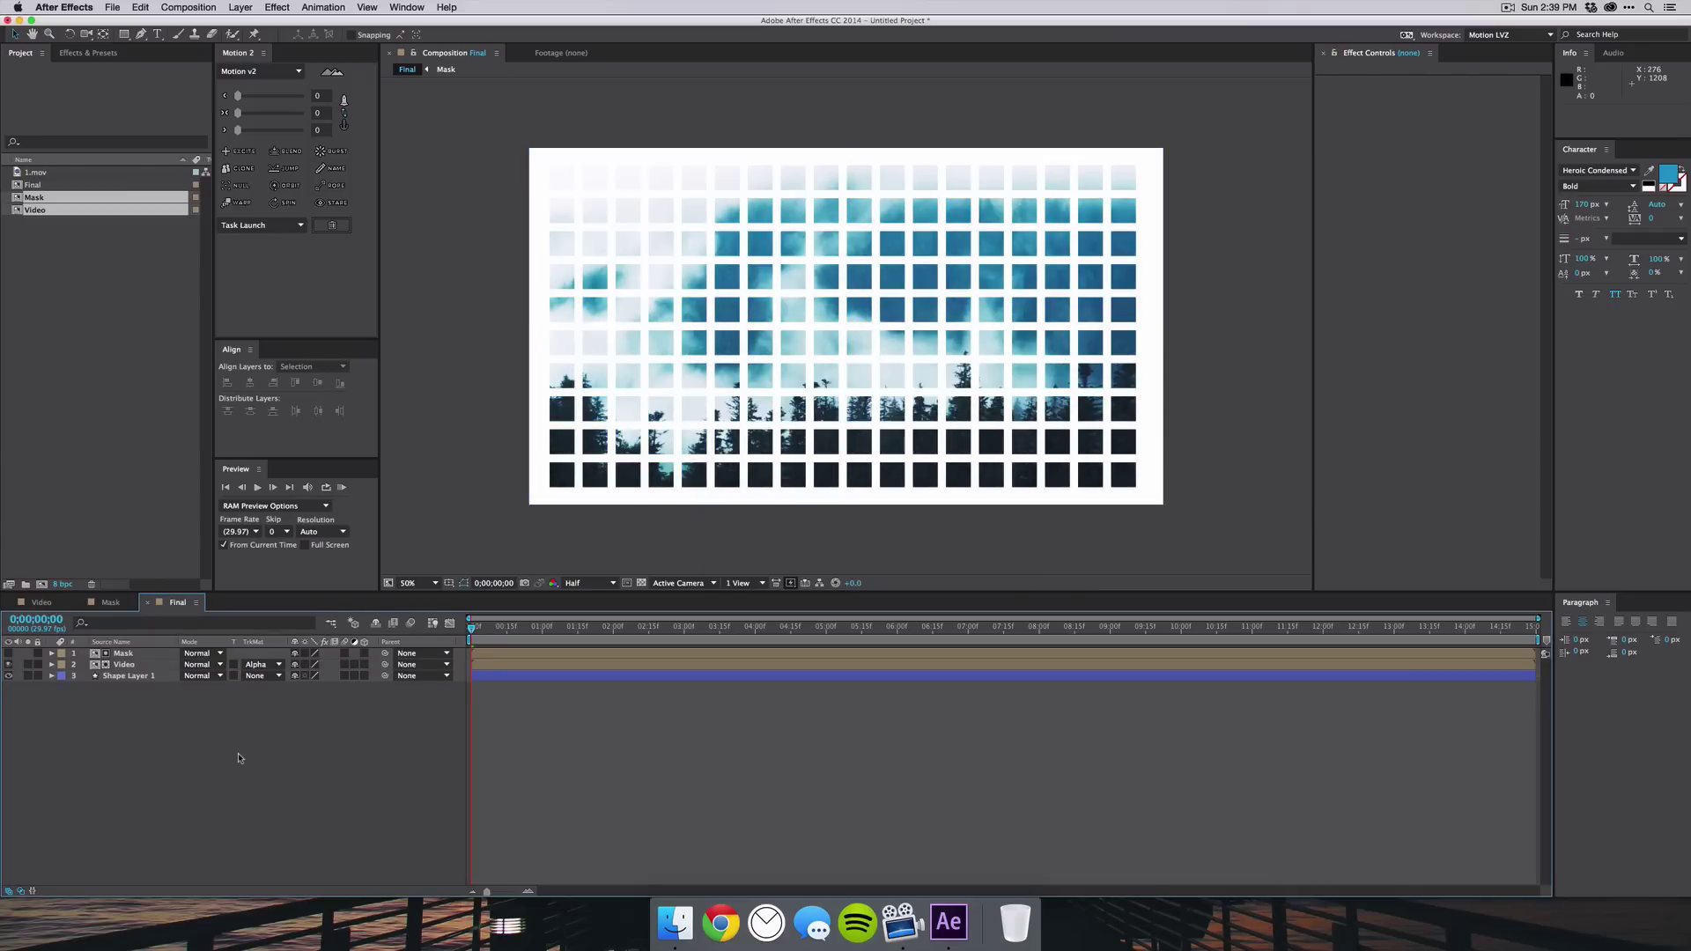
In Mask, keyframe rectangle Roundness from 0 at 0:00 to 50 at 2:00
click(111, 604)
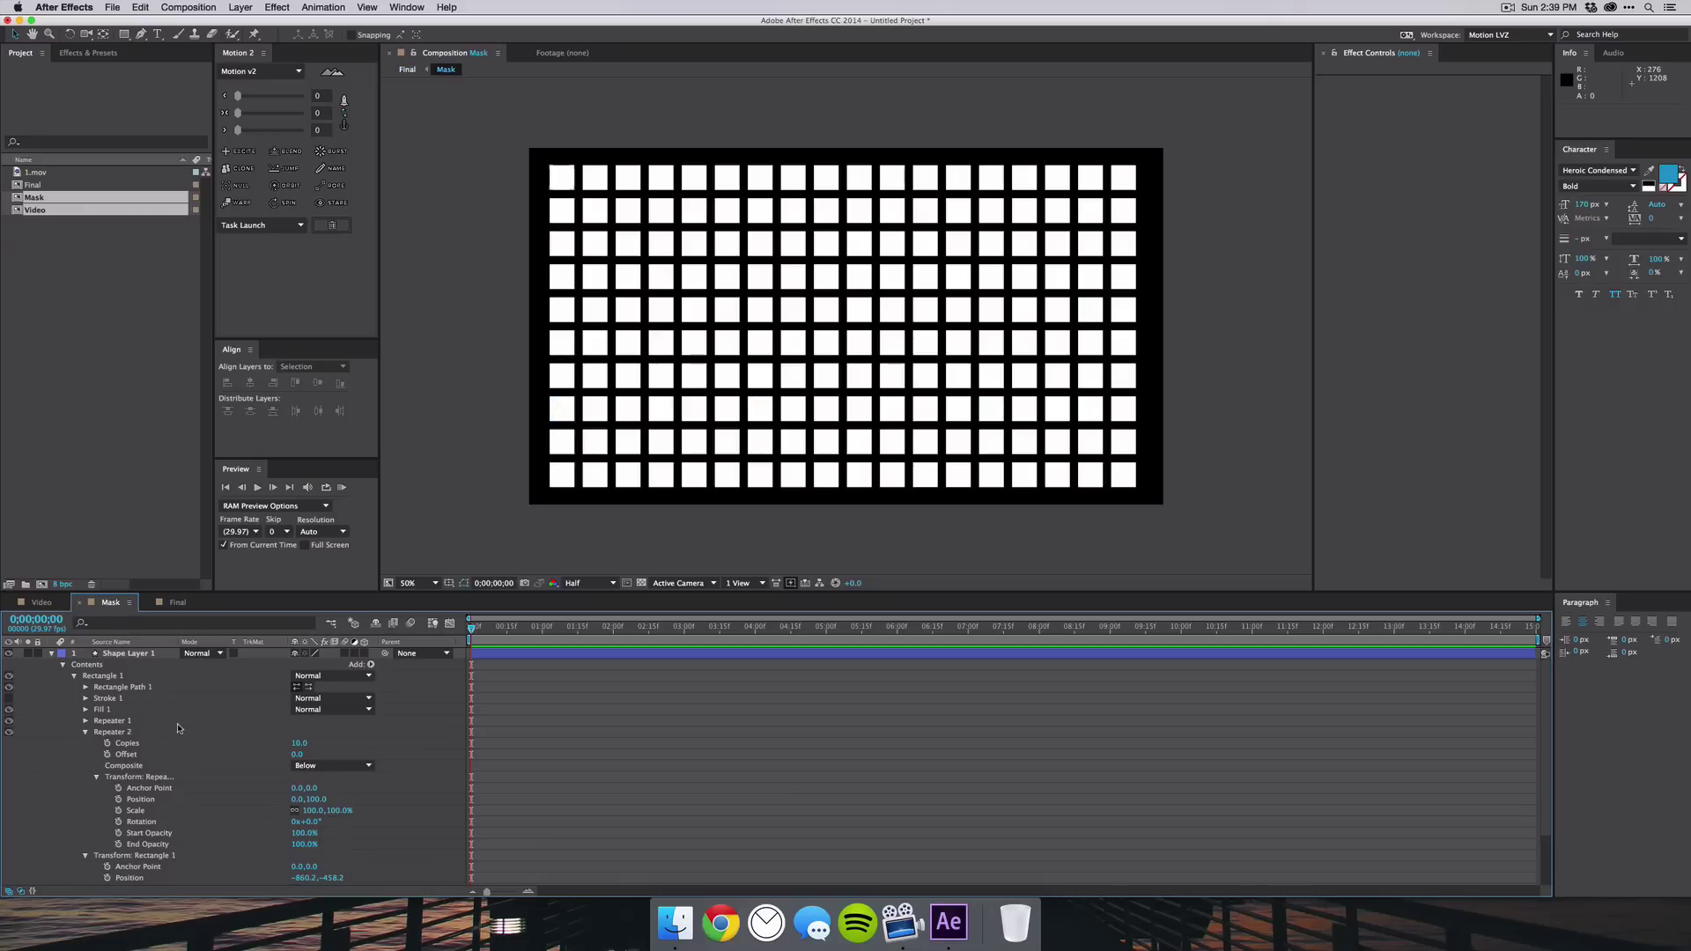
click(85, 688)
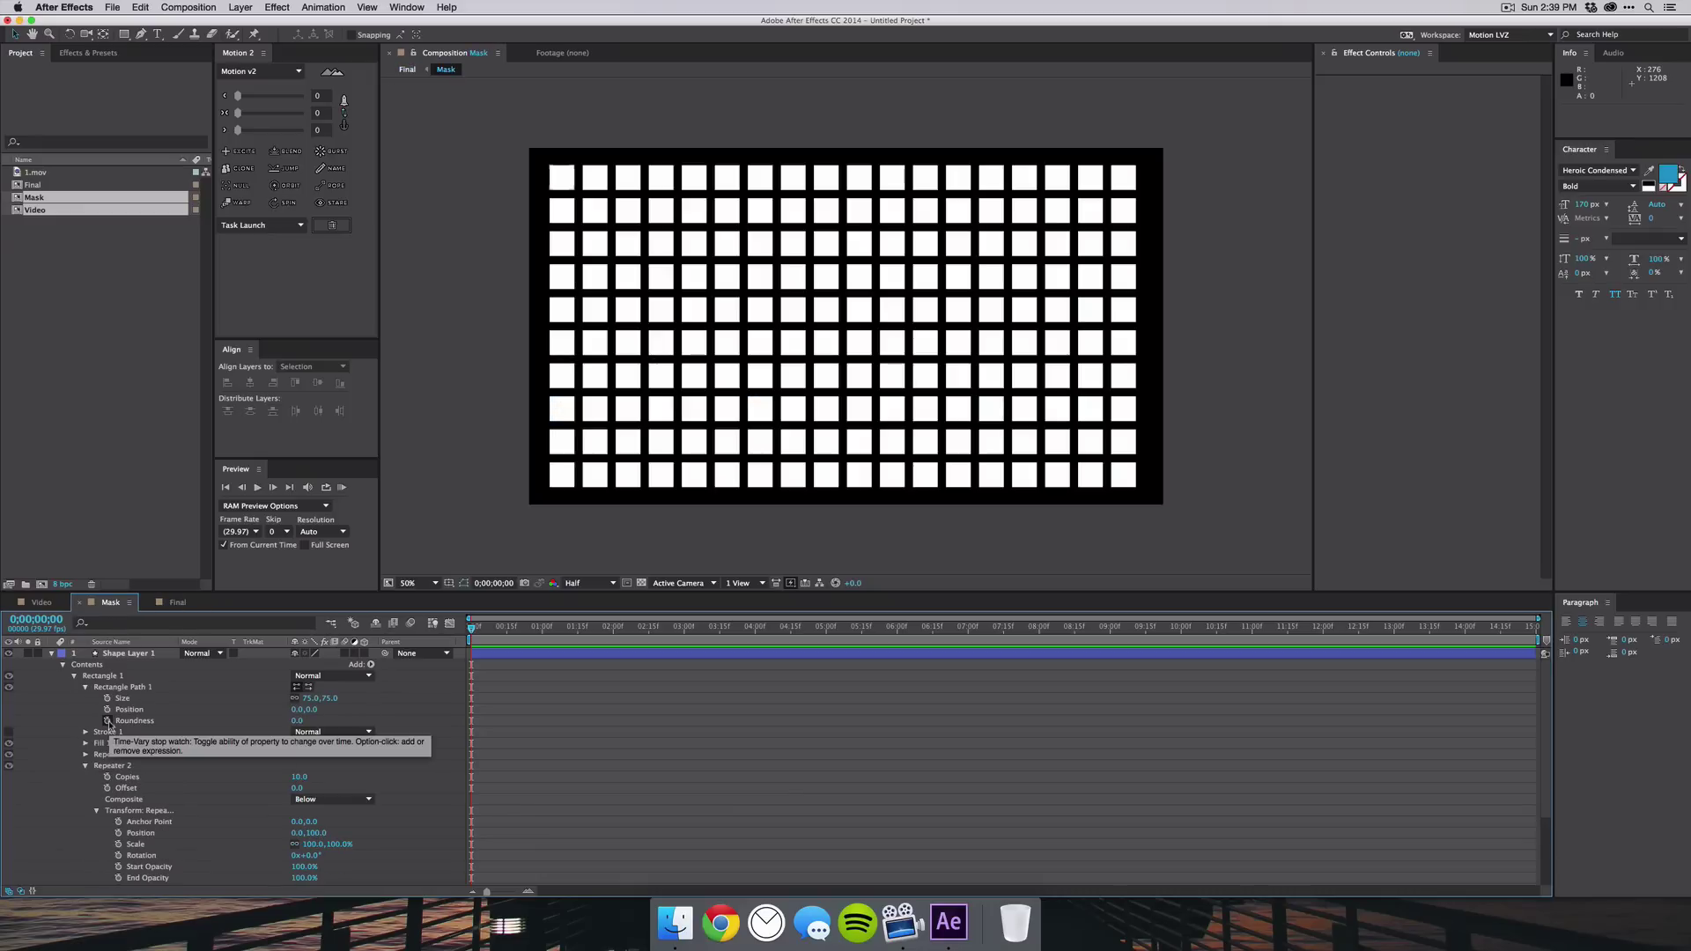
click(107, 720)
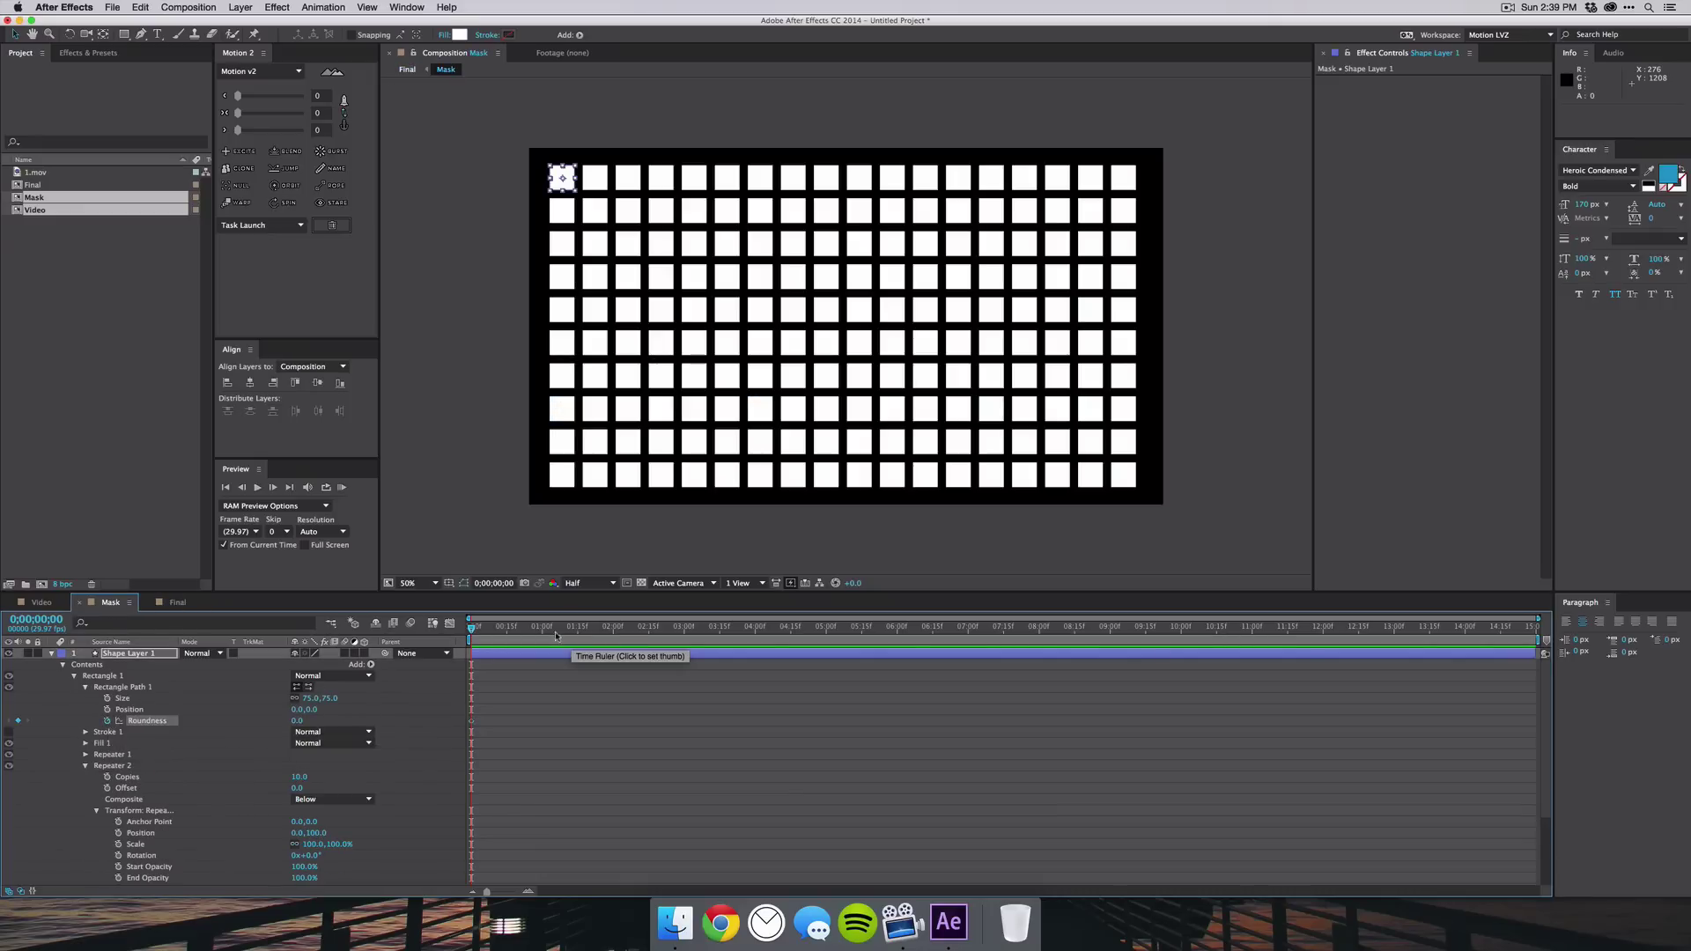
click(614, 632)
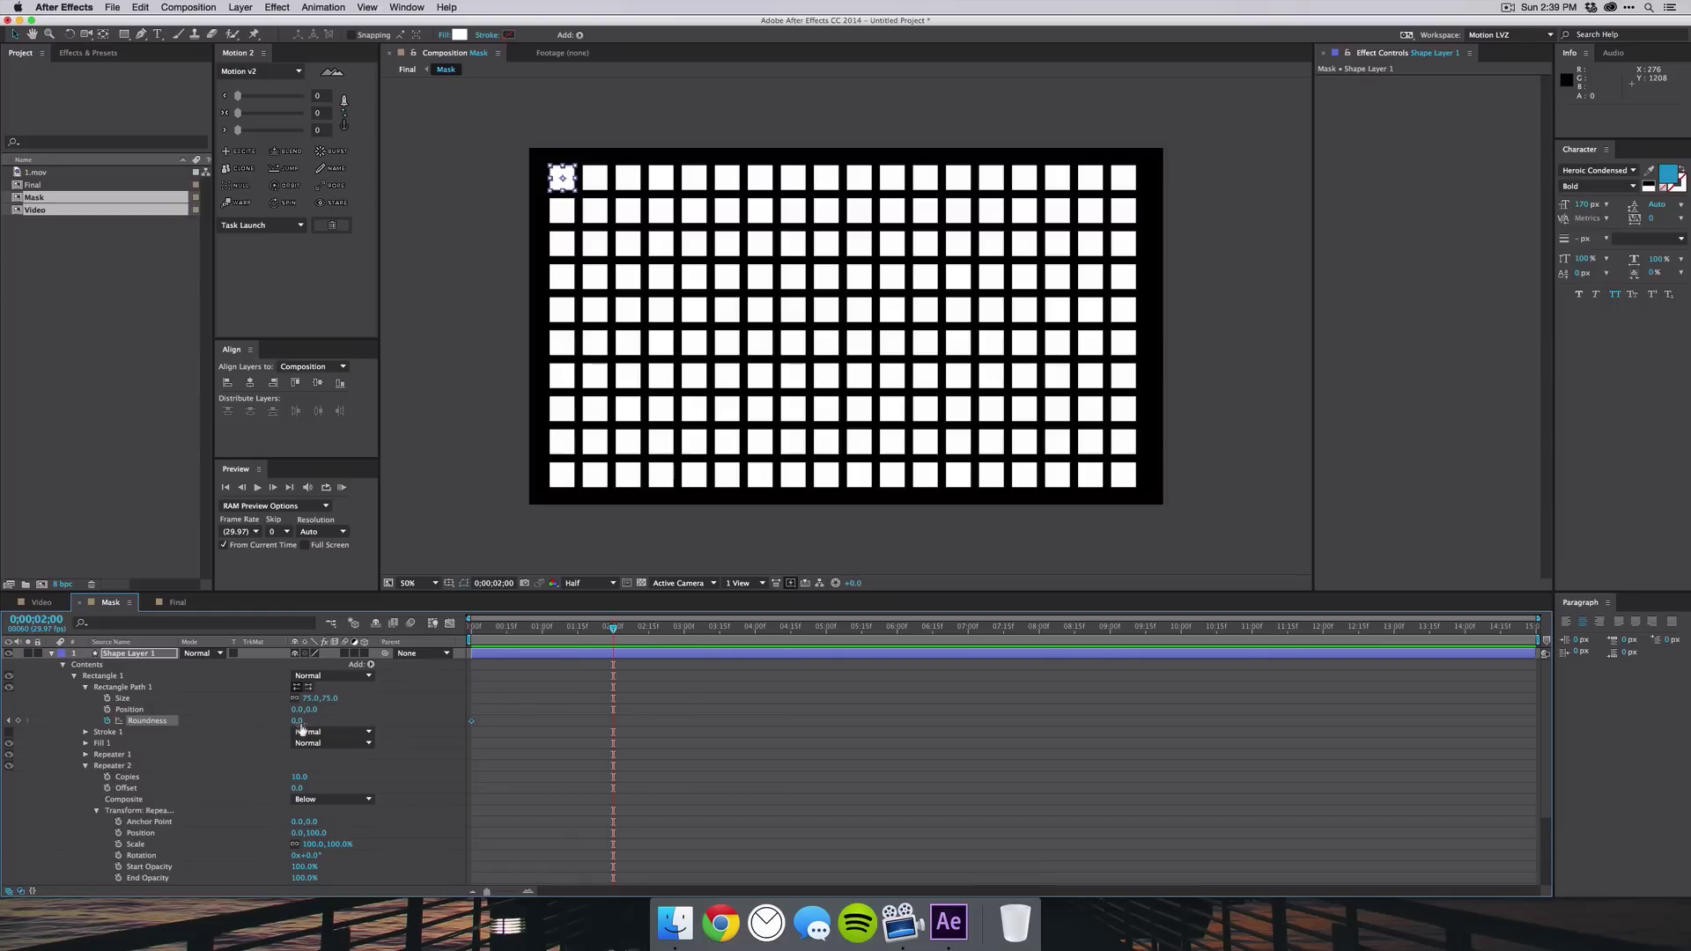
click(301, 727)
text(50)
key(Return)
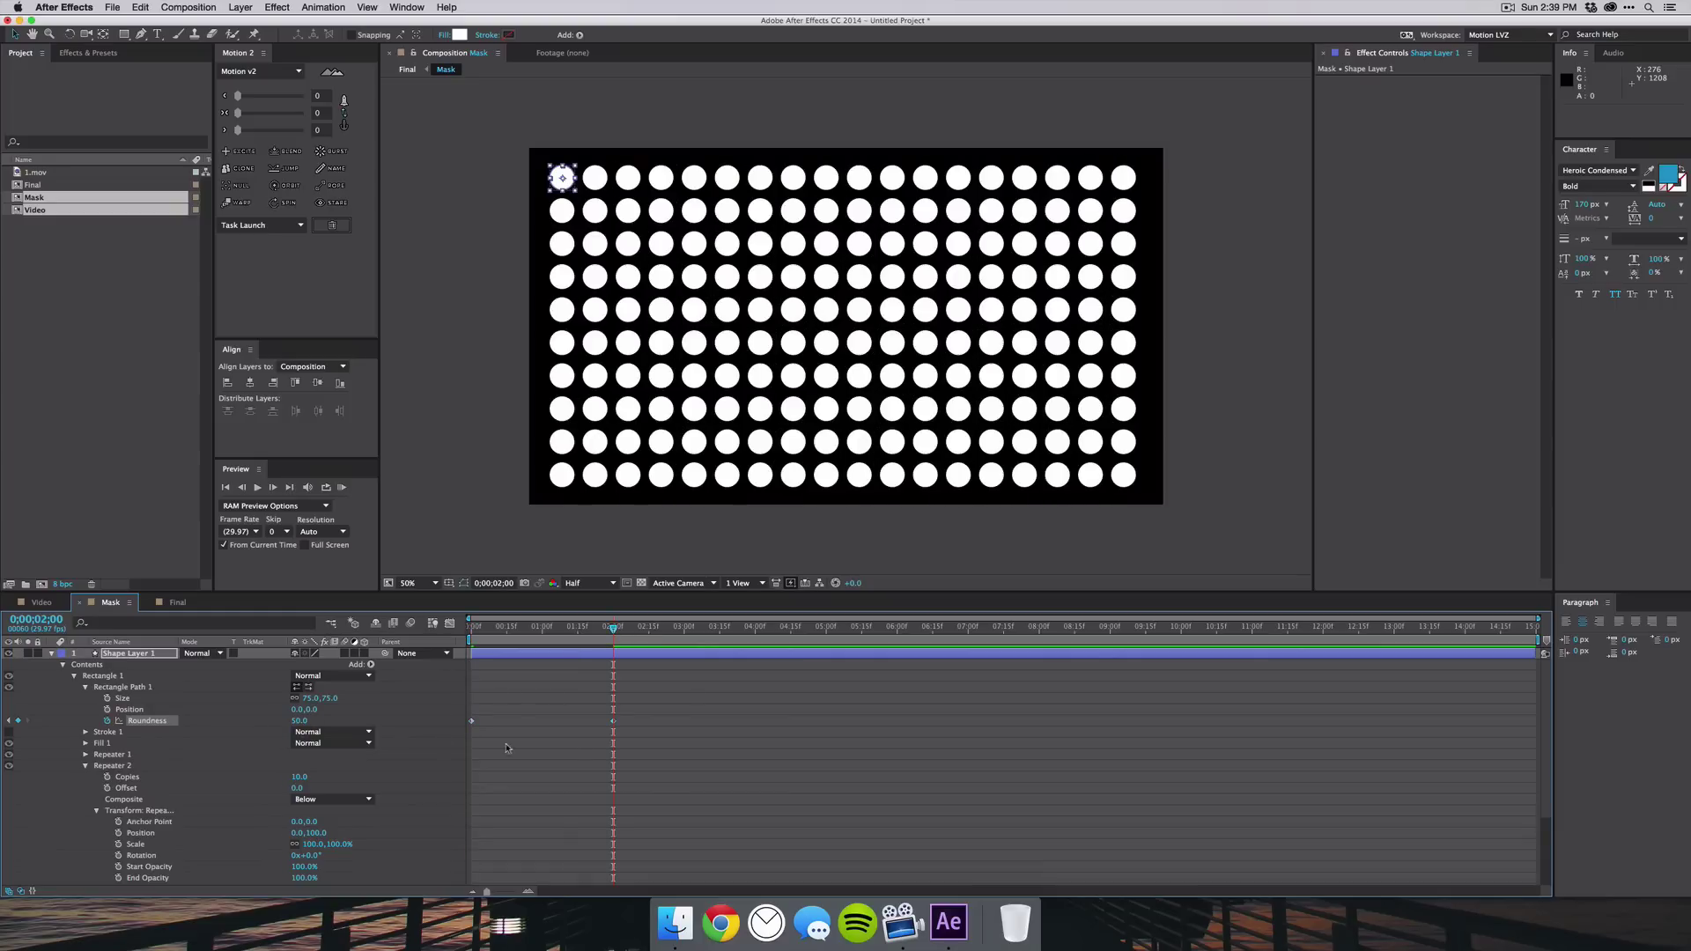
Preview the square-to-circle morph from the start in the Final comp
click(177, 602)
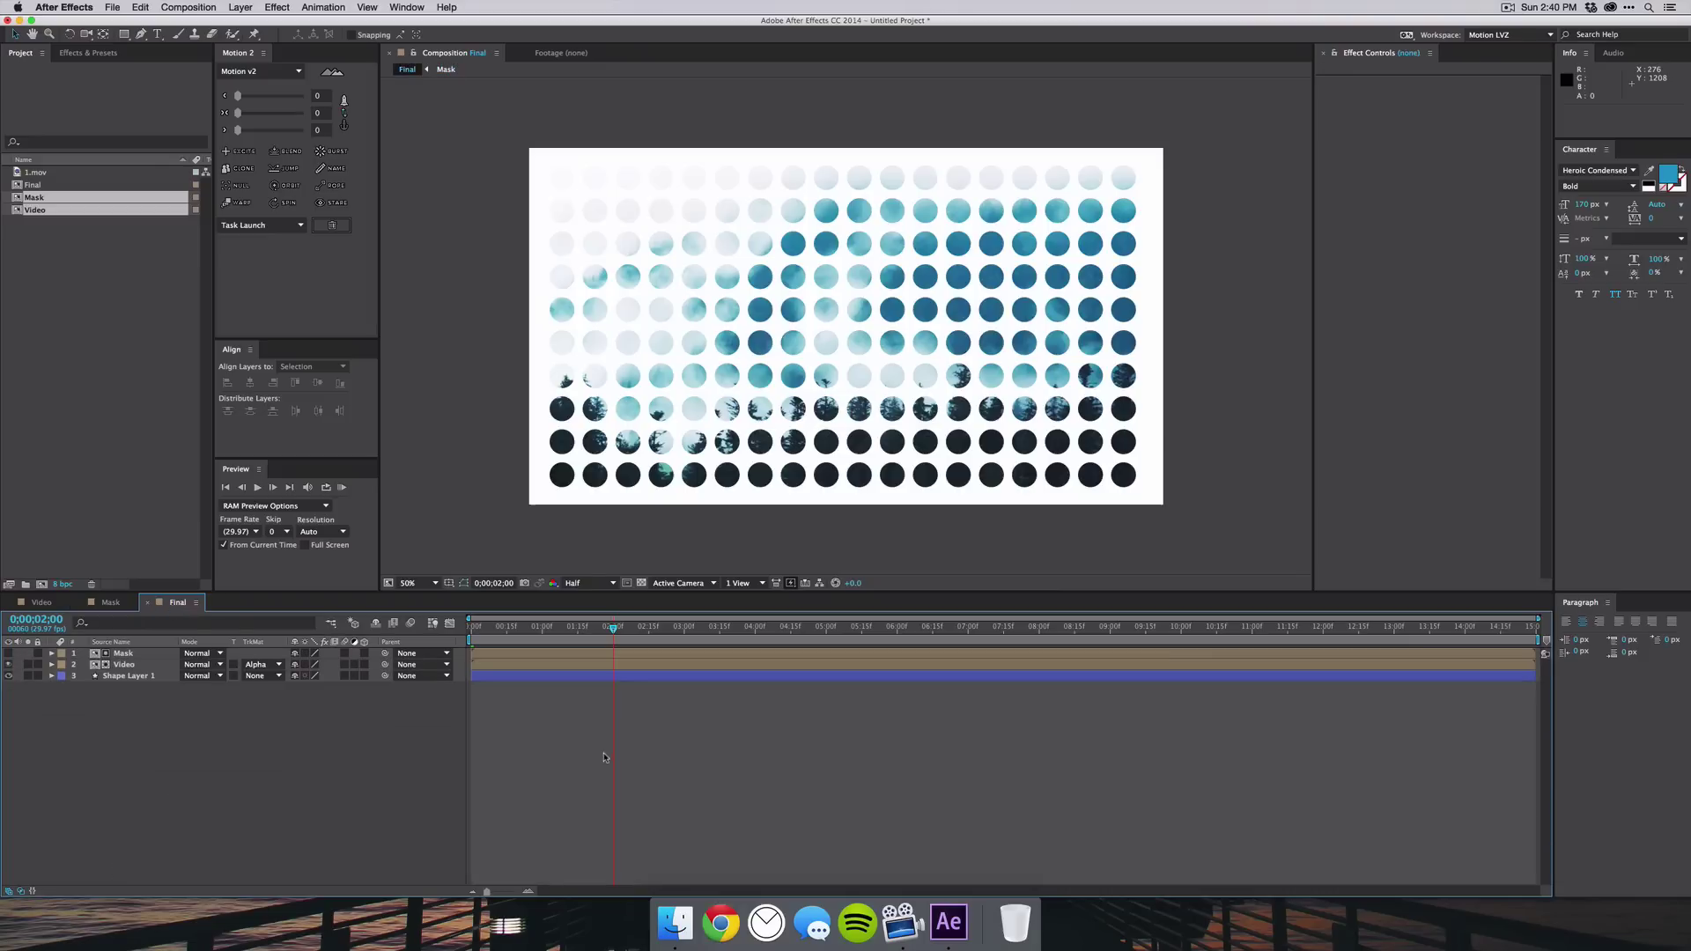
key(Home)
key(space)
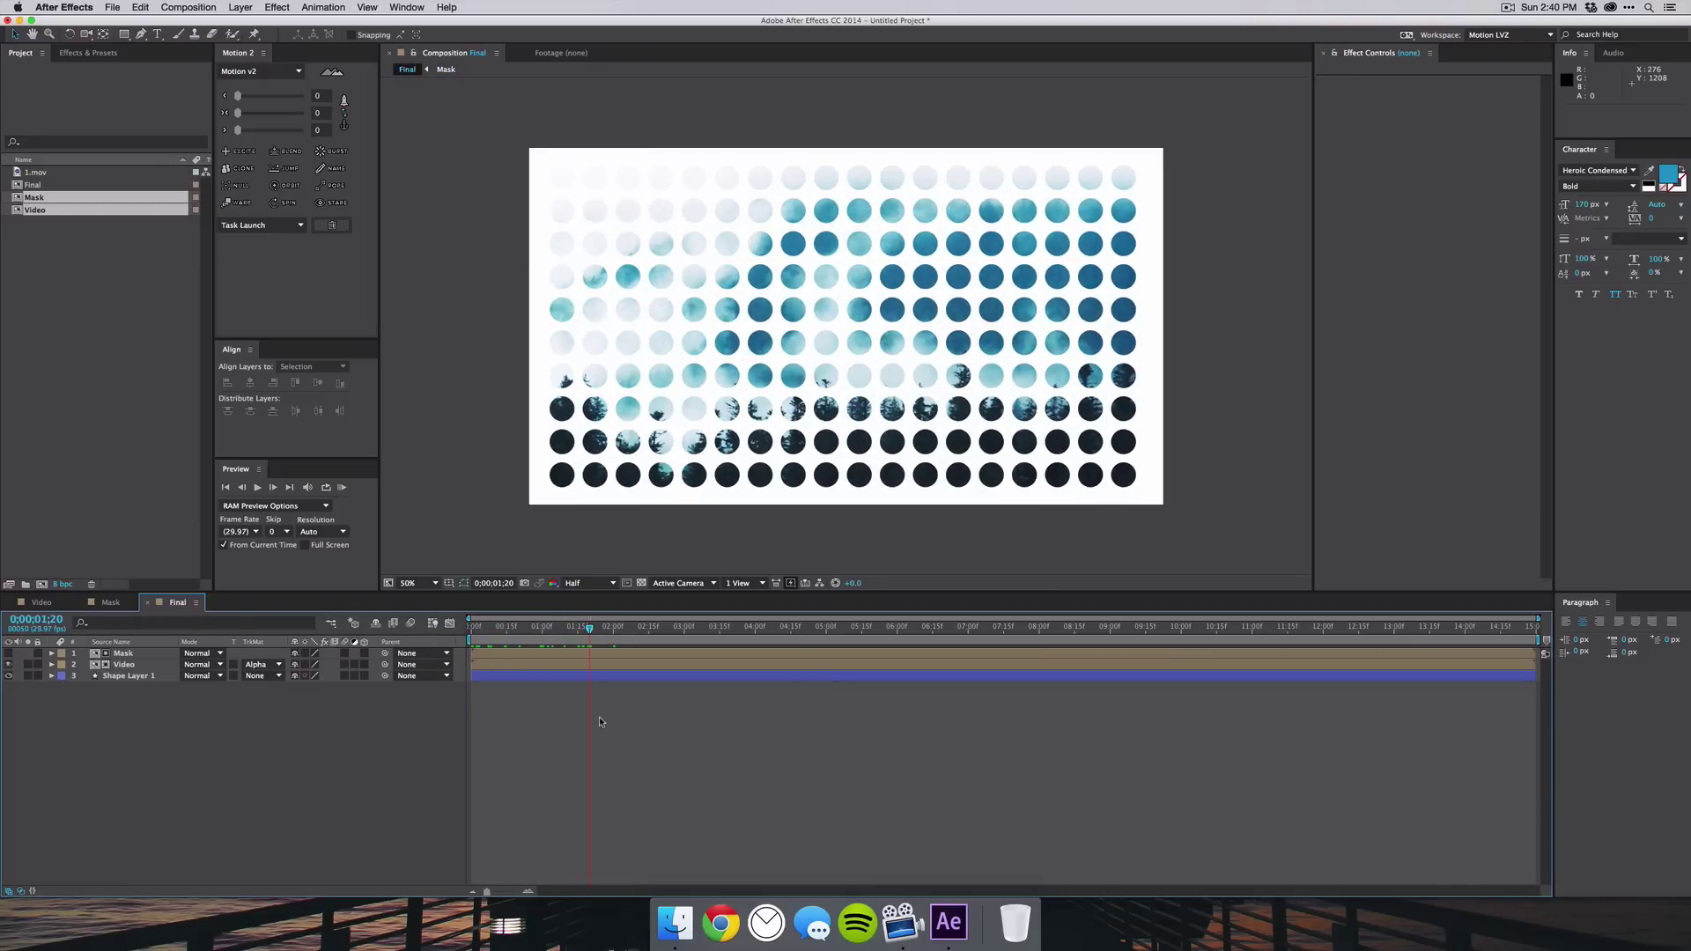
click(119, 604)
Set Copies to 5 on both repeaters for a 5×5 grid
click(301, 777)
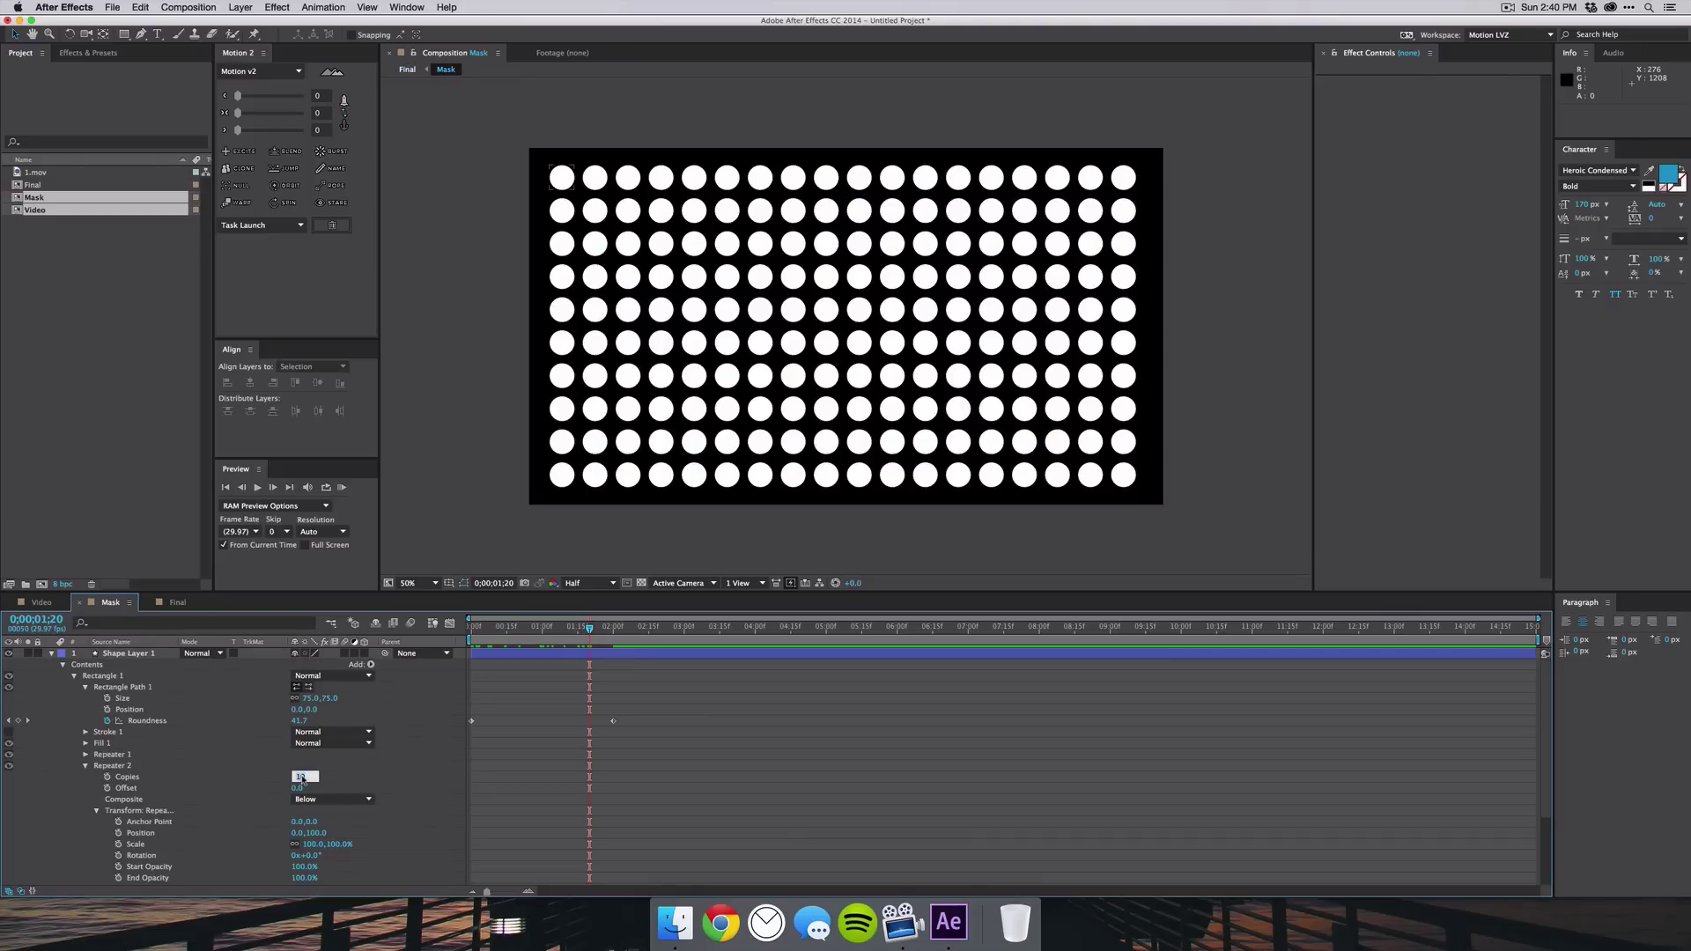
text(5)
key(Return)
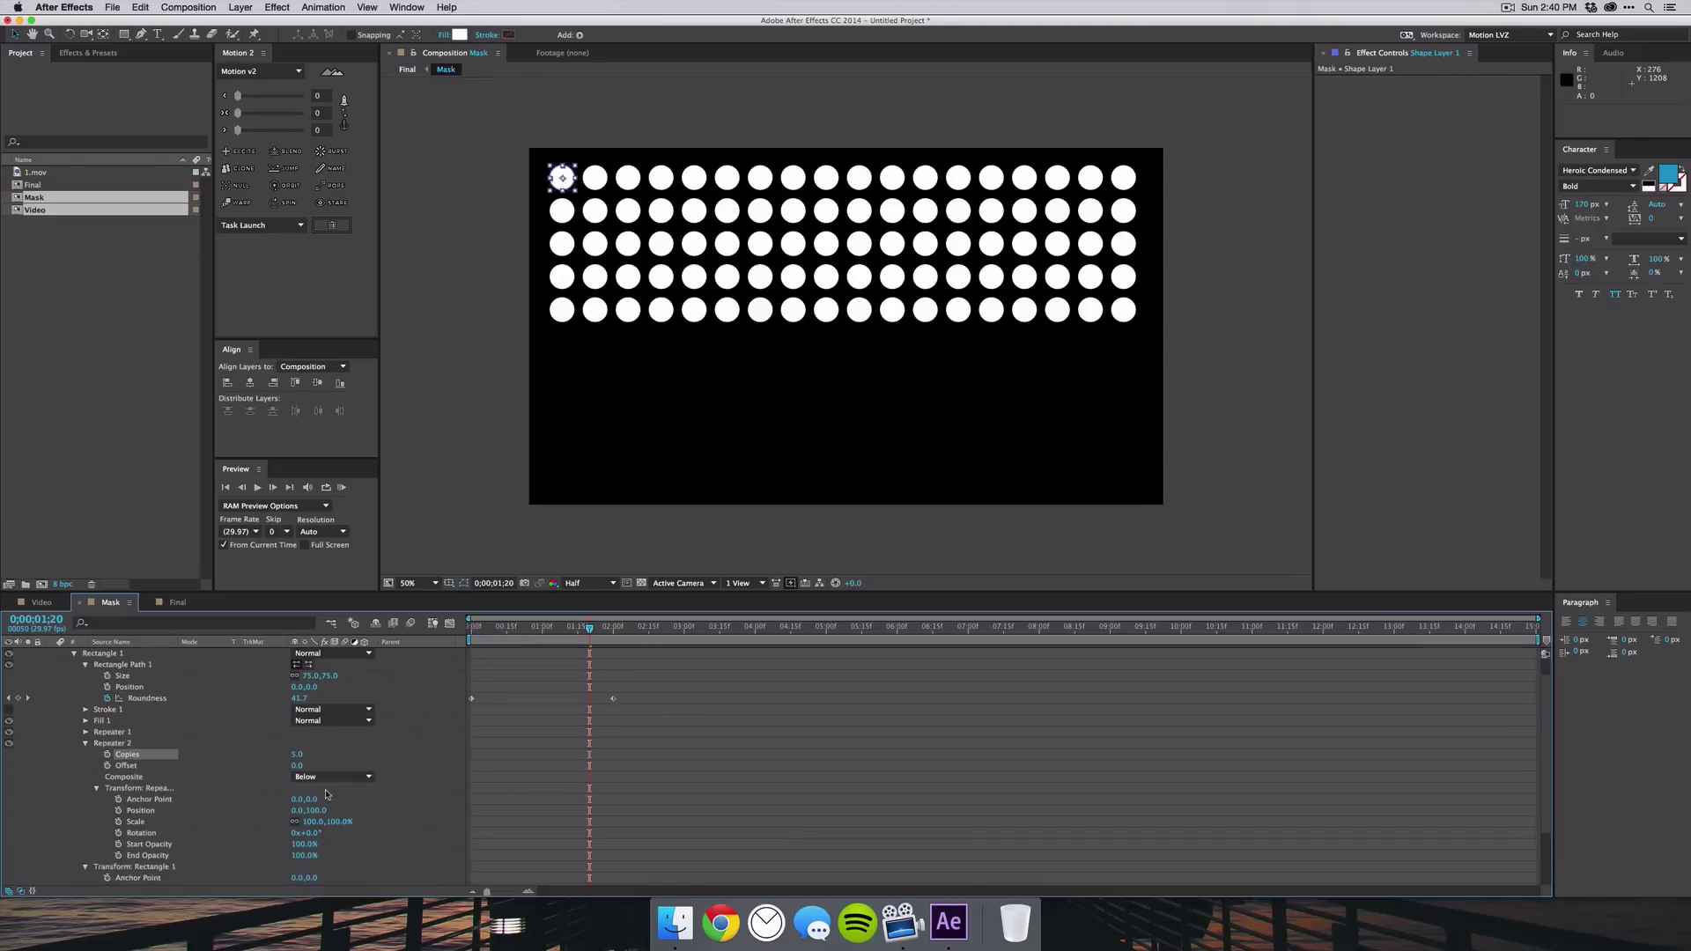
scroll(306, 738, down, 3)
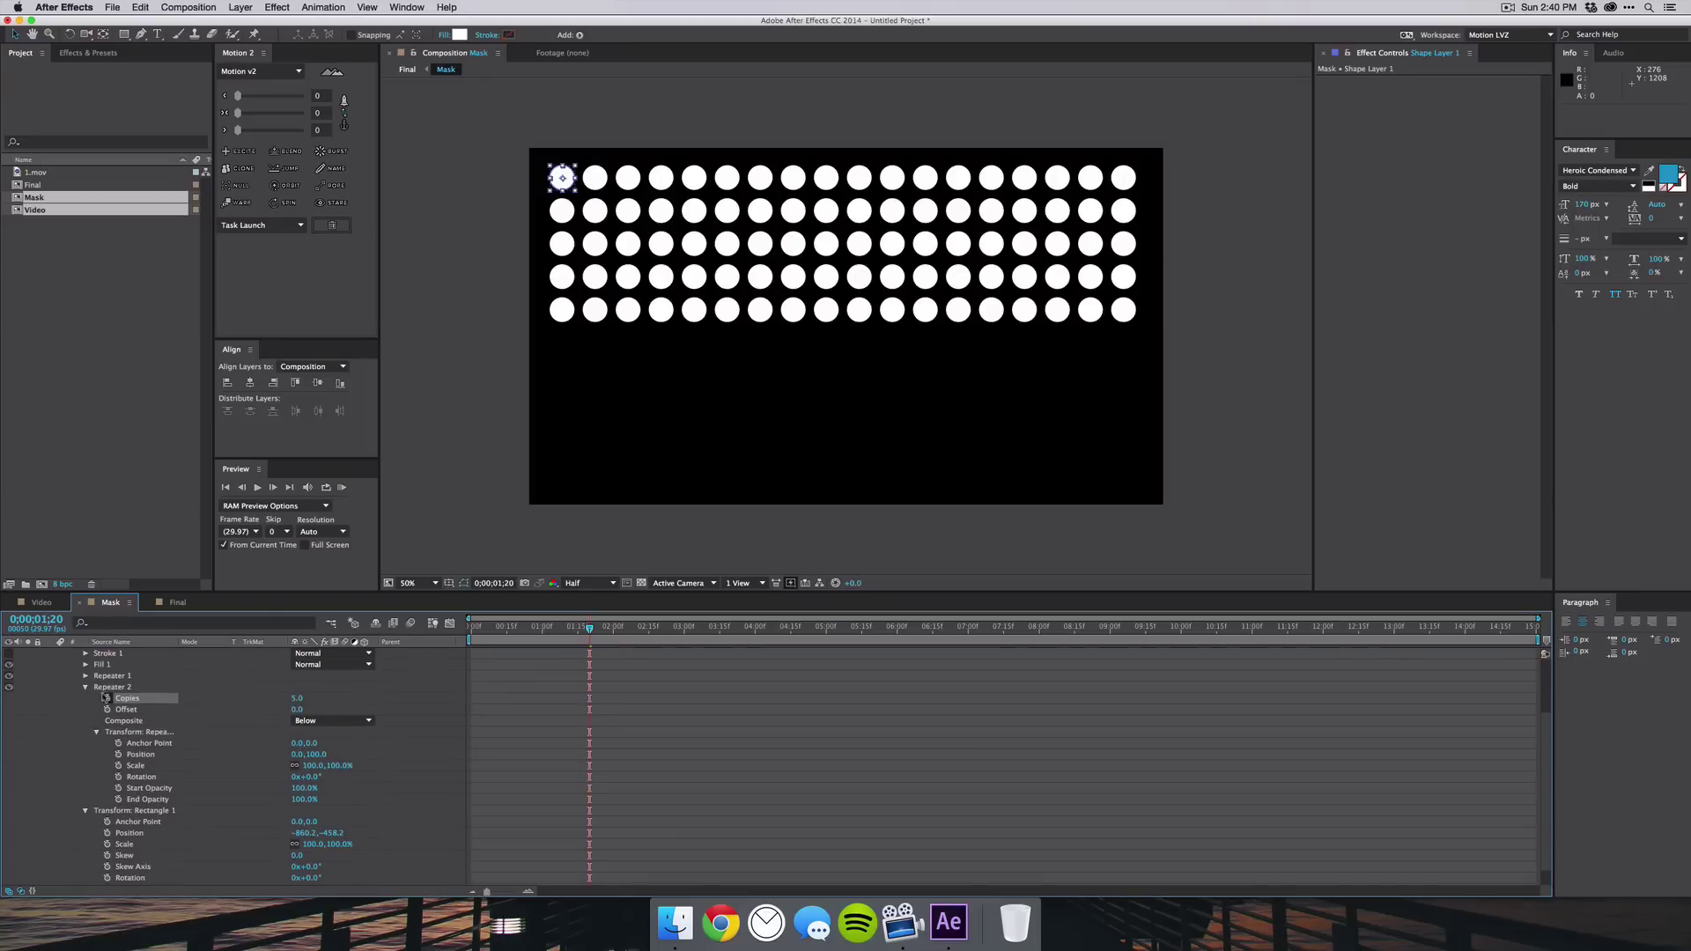
click(102, 695)
click(86, 677)
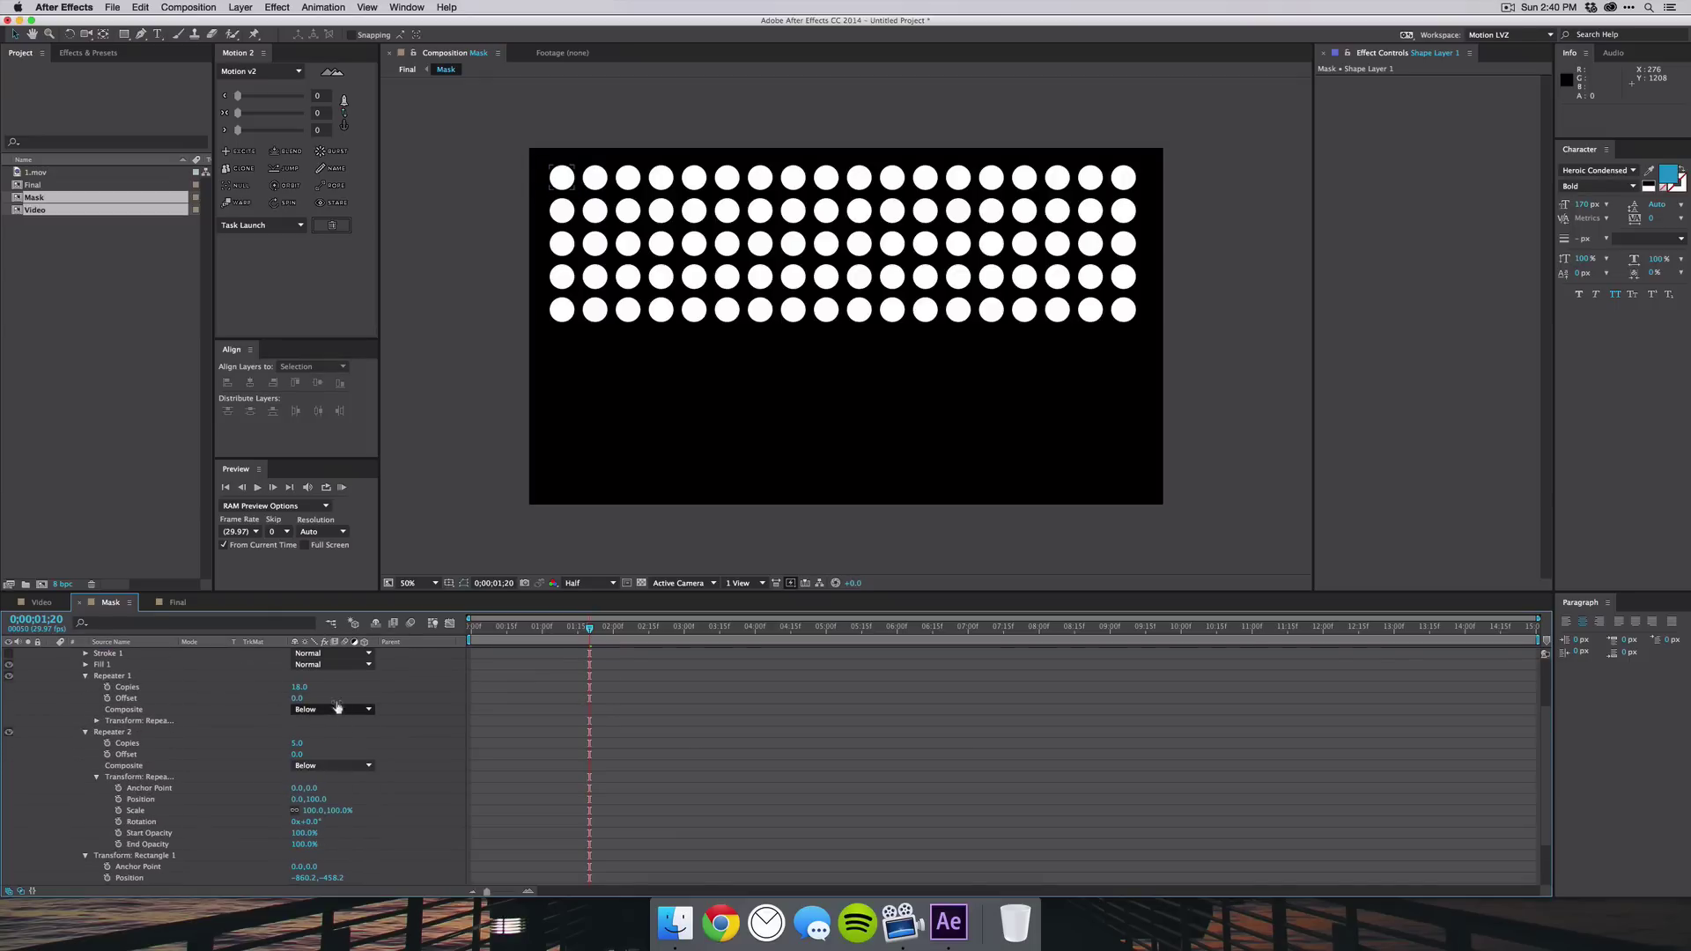
click(297, 687)
text(5)
key(Return)
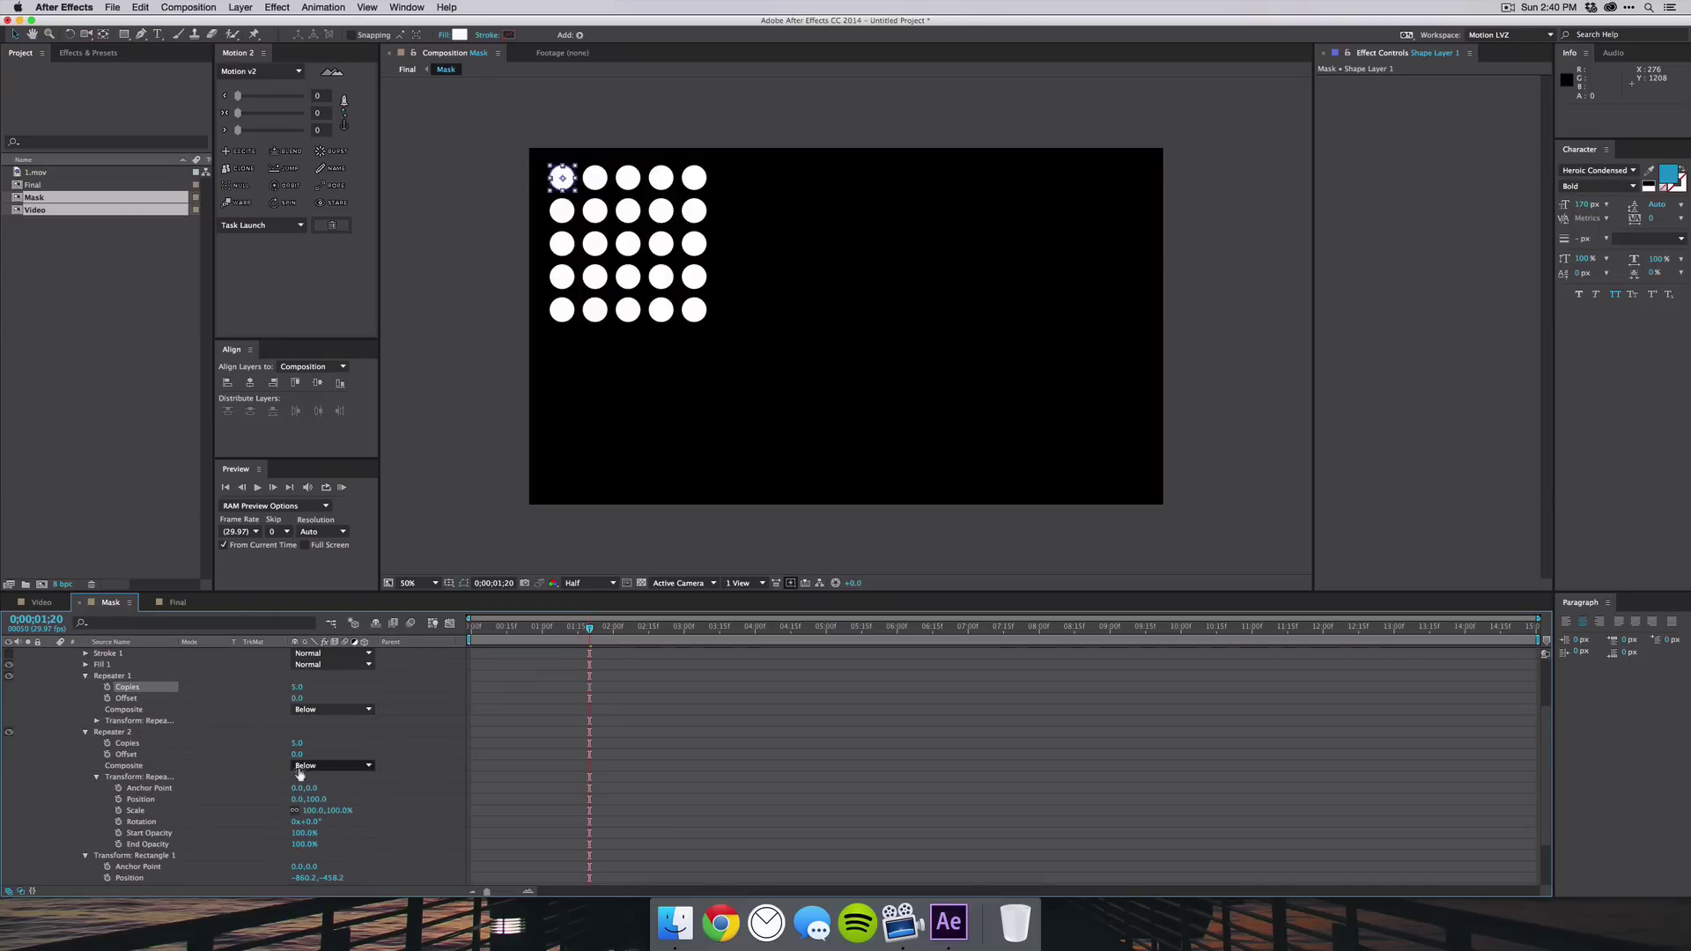
Space the rows and columns 200 px apart and move the grid toward frame centre
drag(315, 799, 436, 794)
click(315, 799)
text(200)
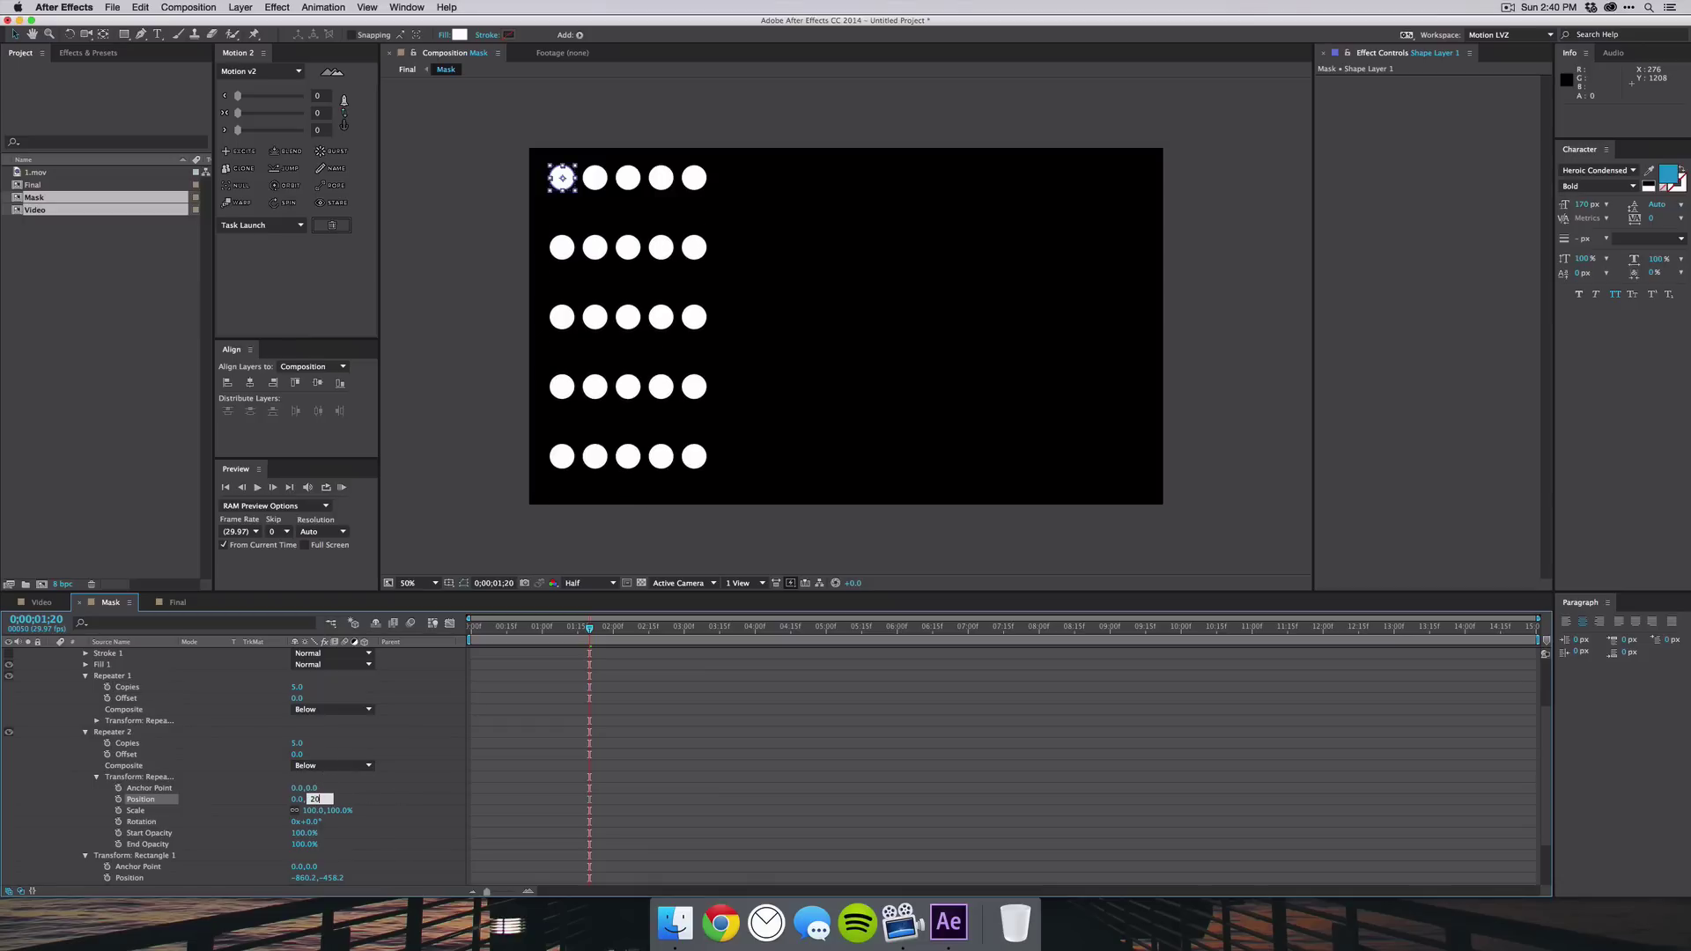
key(Return)
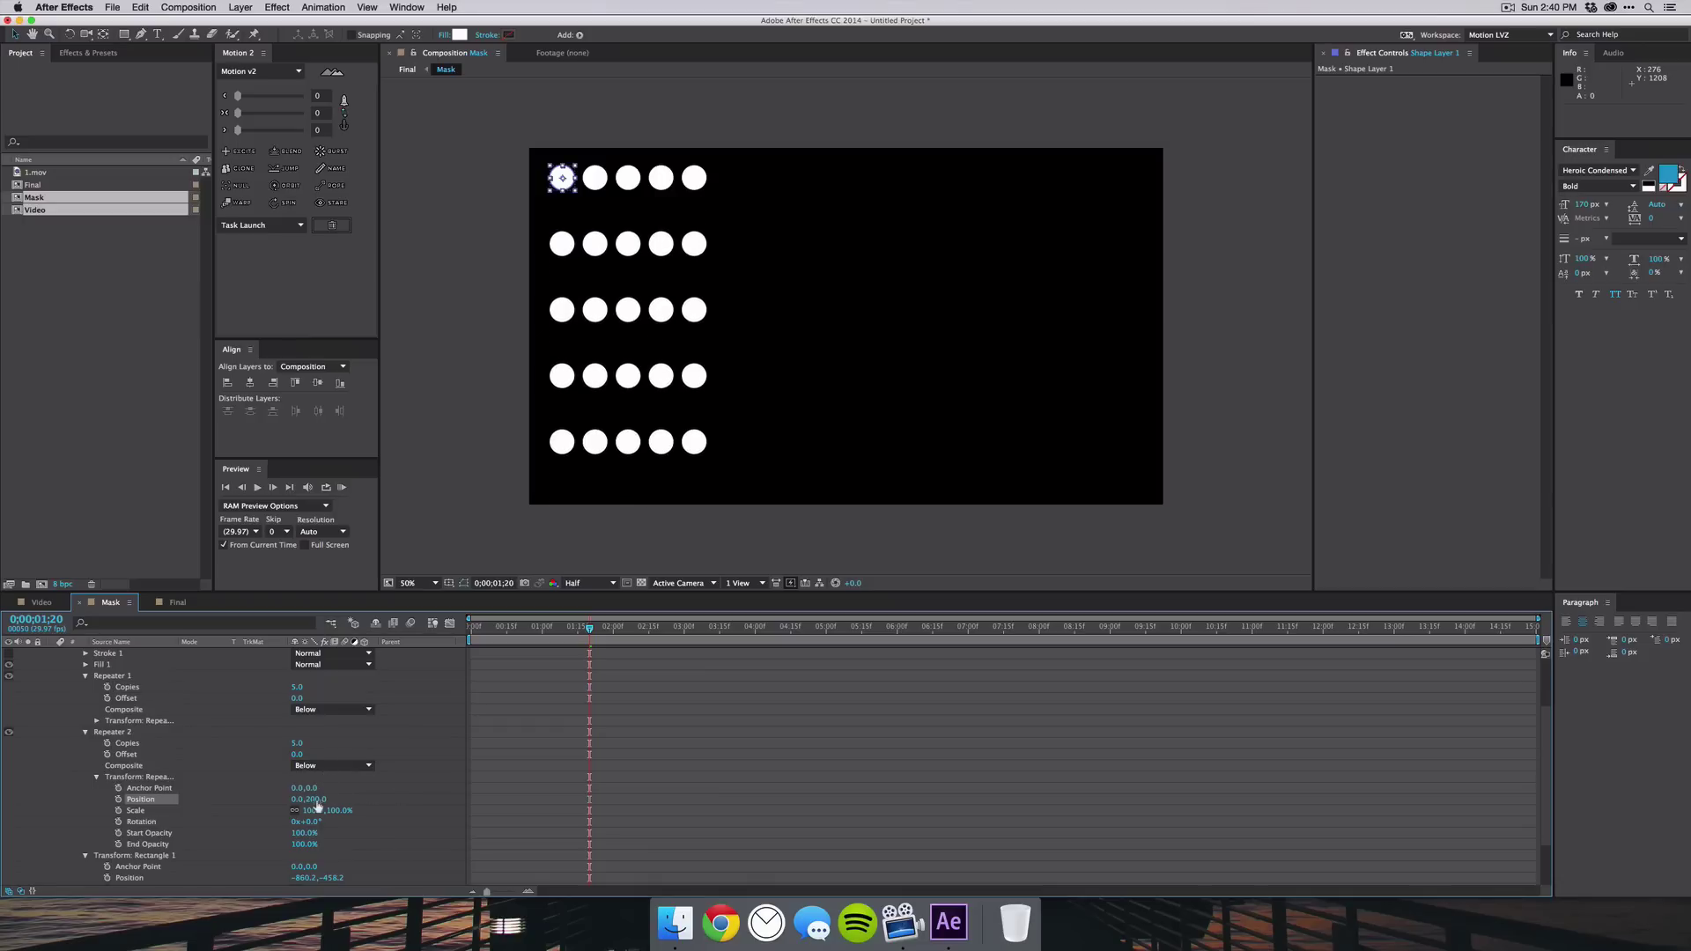
click(97, 721)
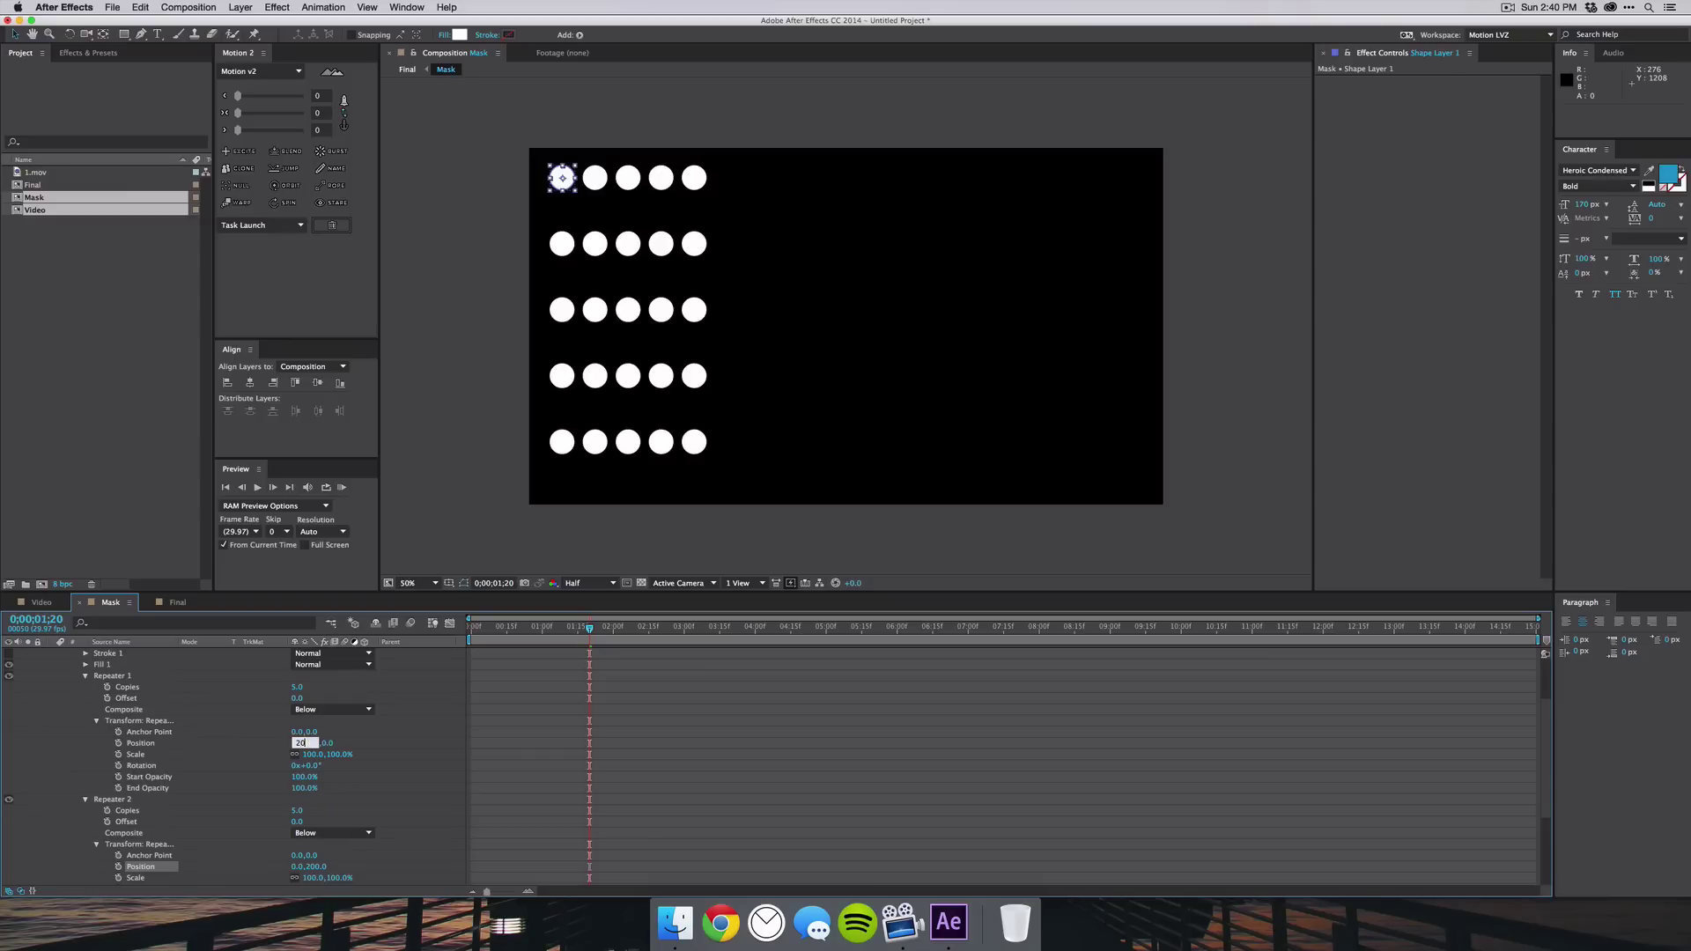
drag(297, 745, 299, 746)
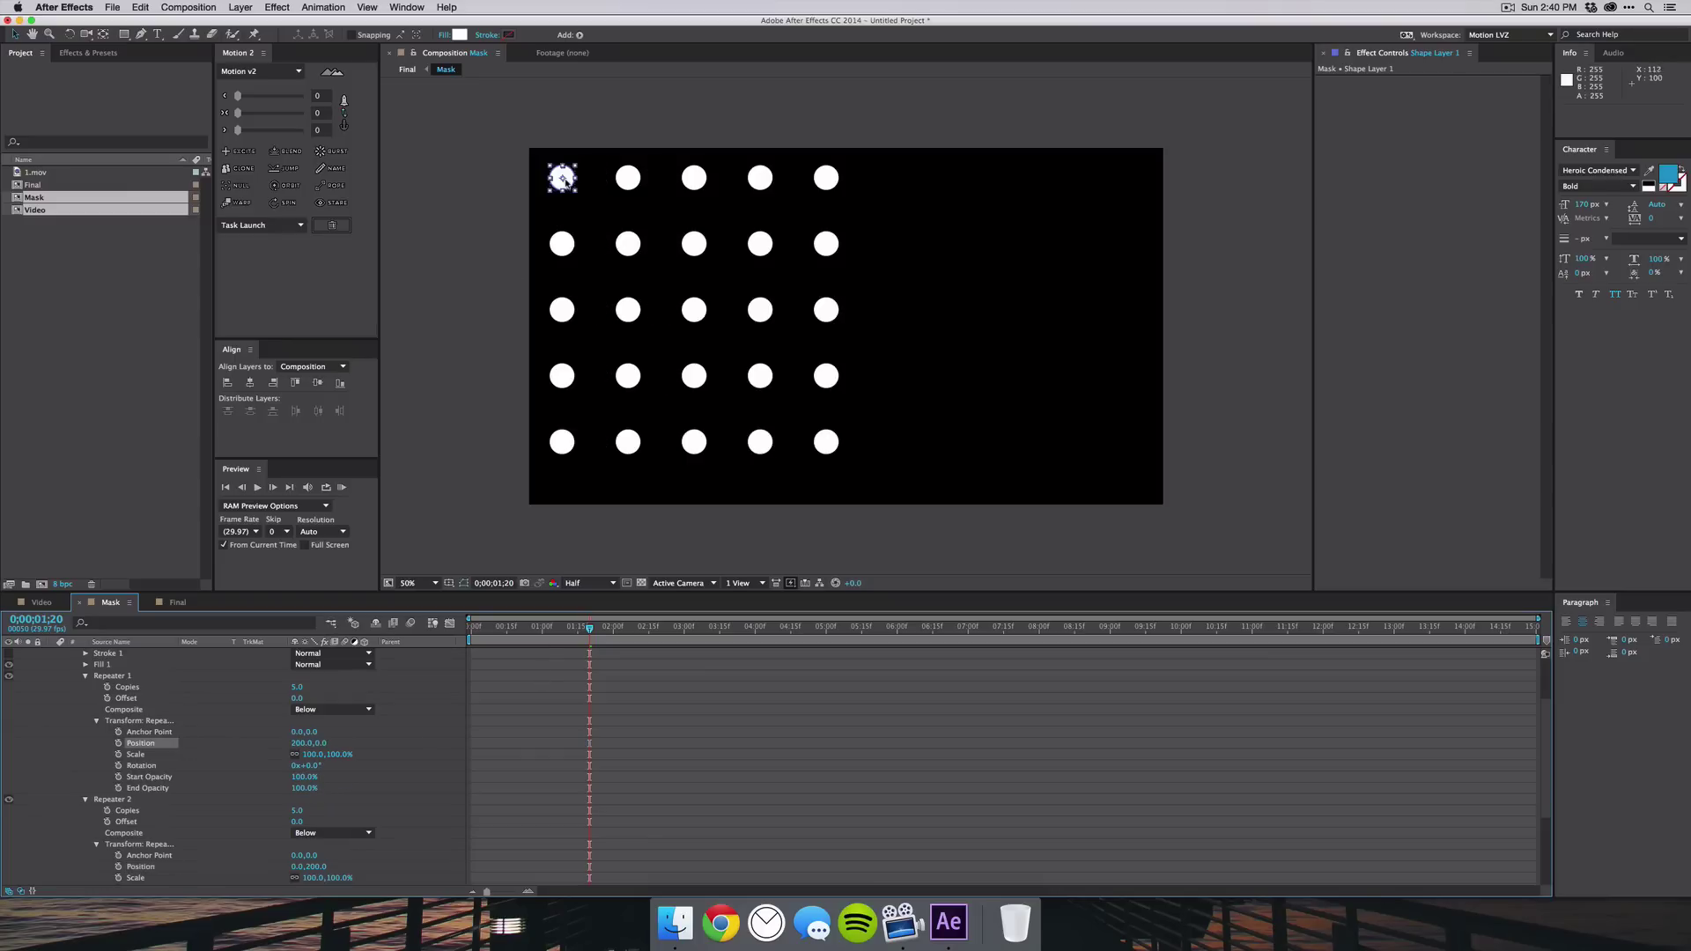
drag(562, 179, 692, 188)
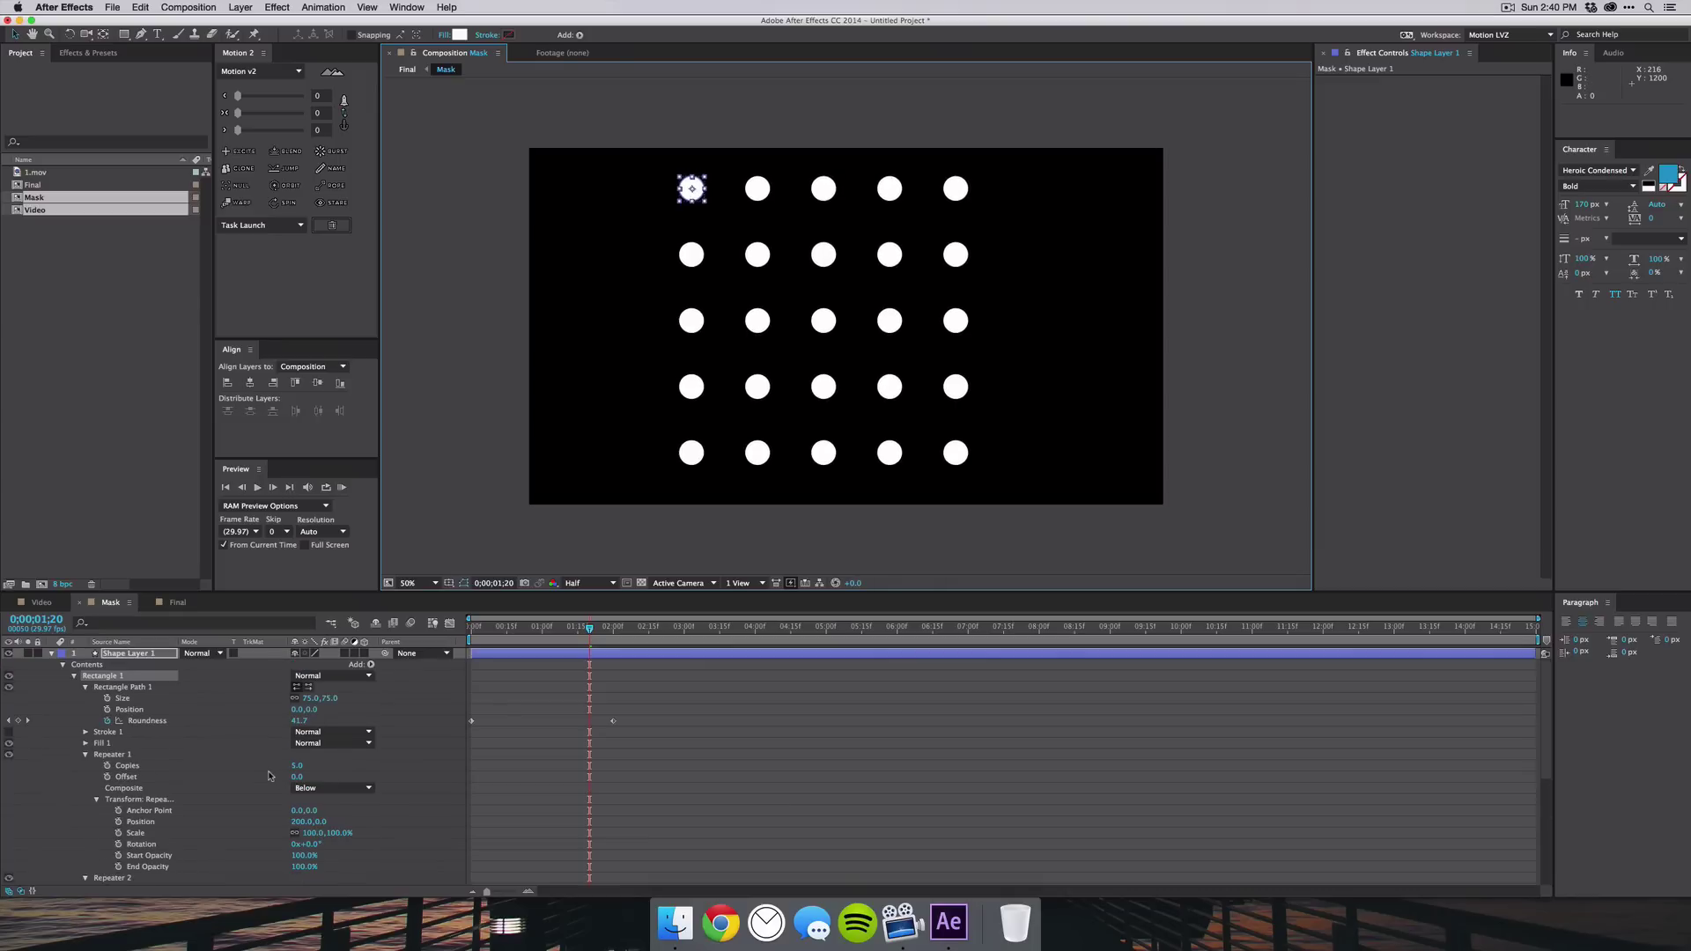
Delete the Roundness keyframes, set Roundness to 0, centre the grid, and enlarge squares to 116
scroll(272, 775, up, 3)
drag(476, 704, 689, 761)
key(Delete)
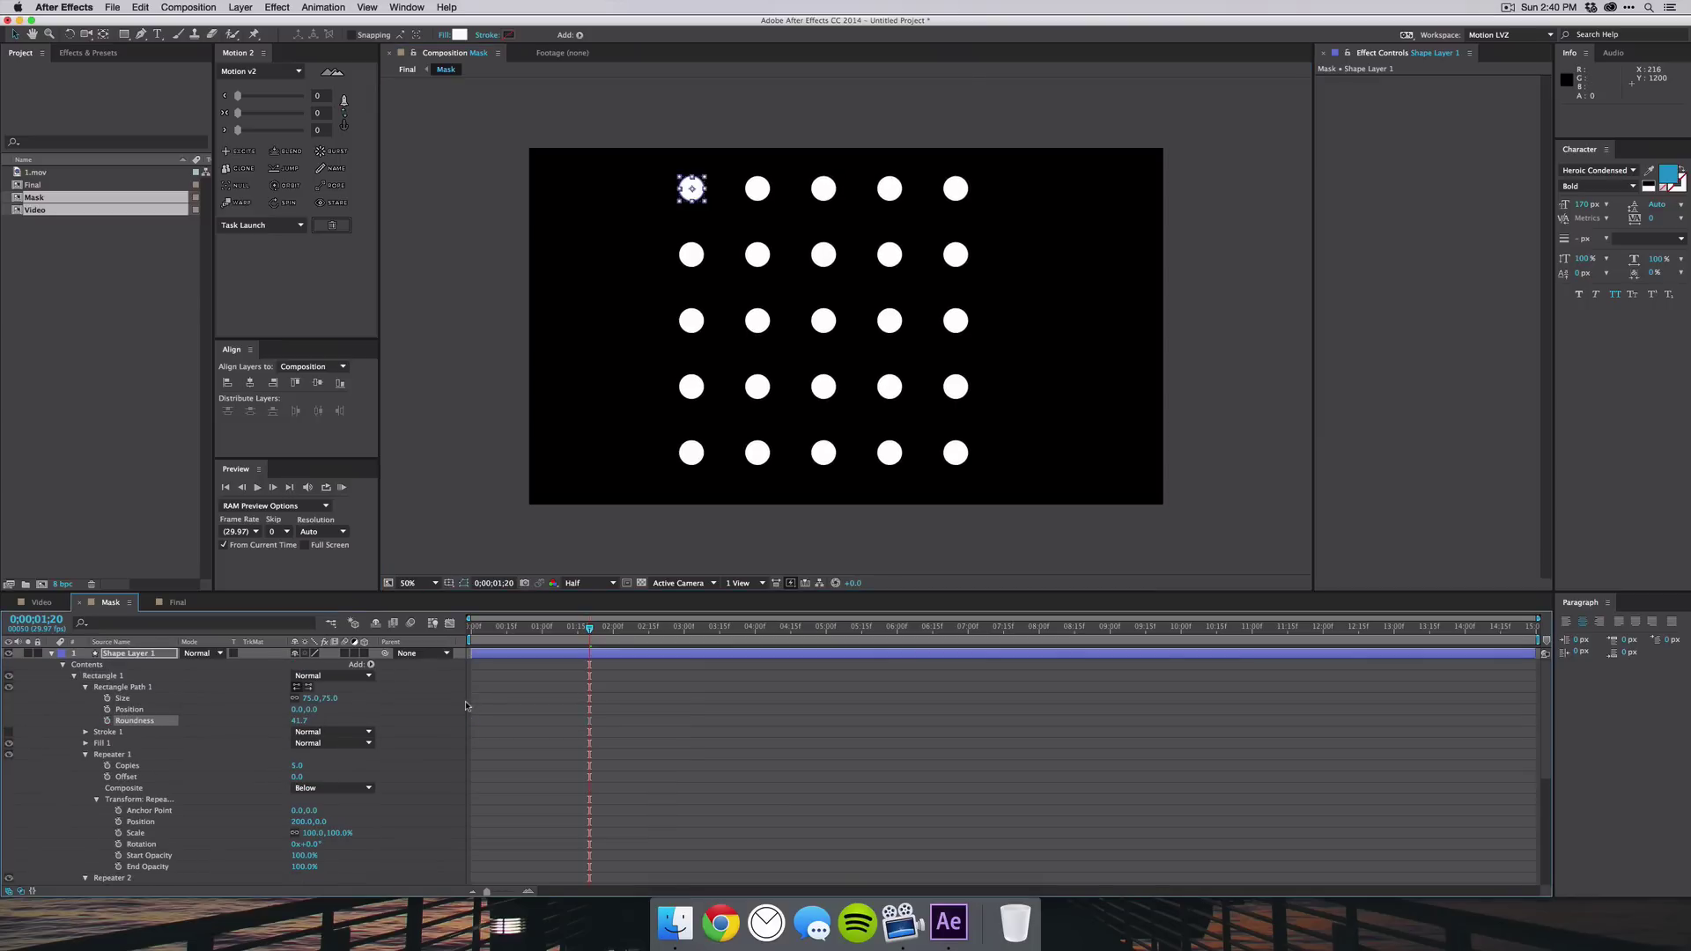
click(298, 720)
text(0)
key(Return)
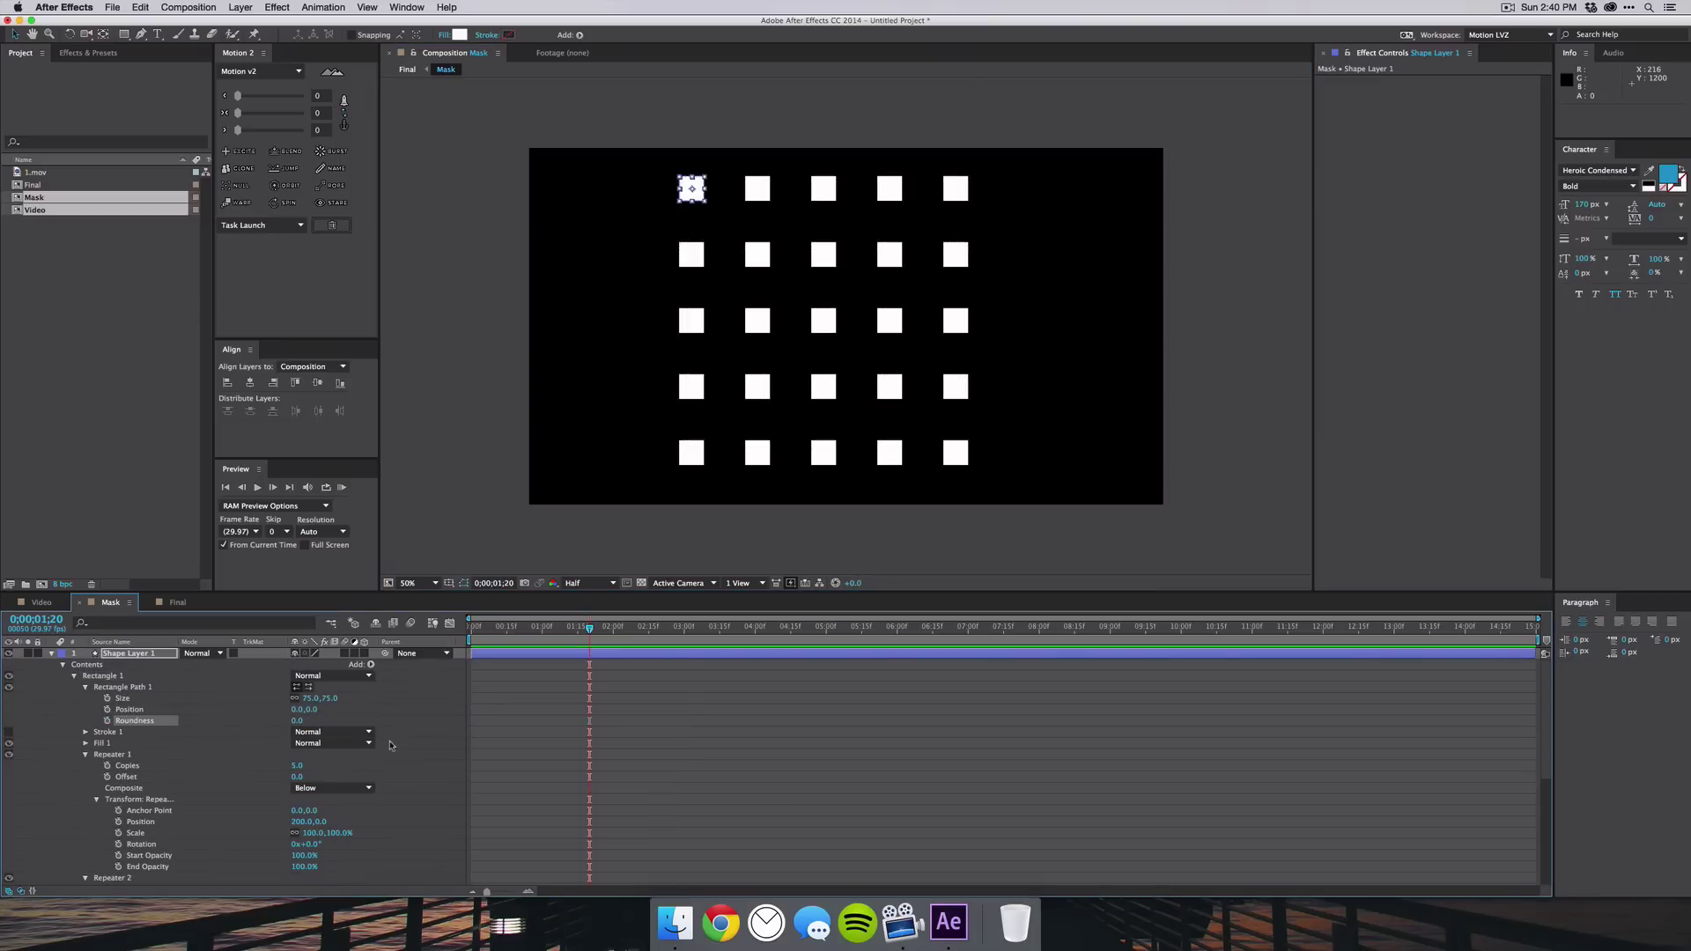
drag(687, 181, 686, 185)
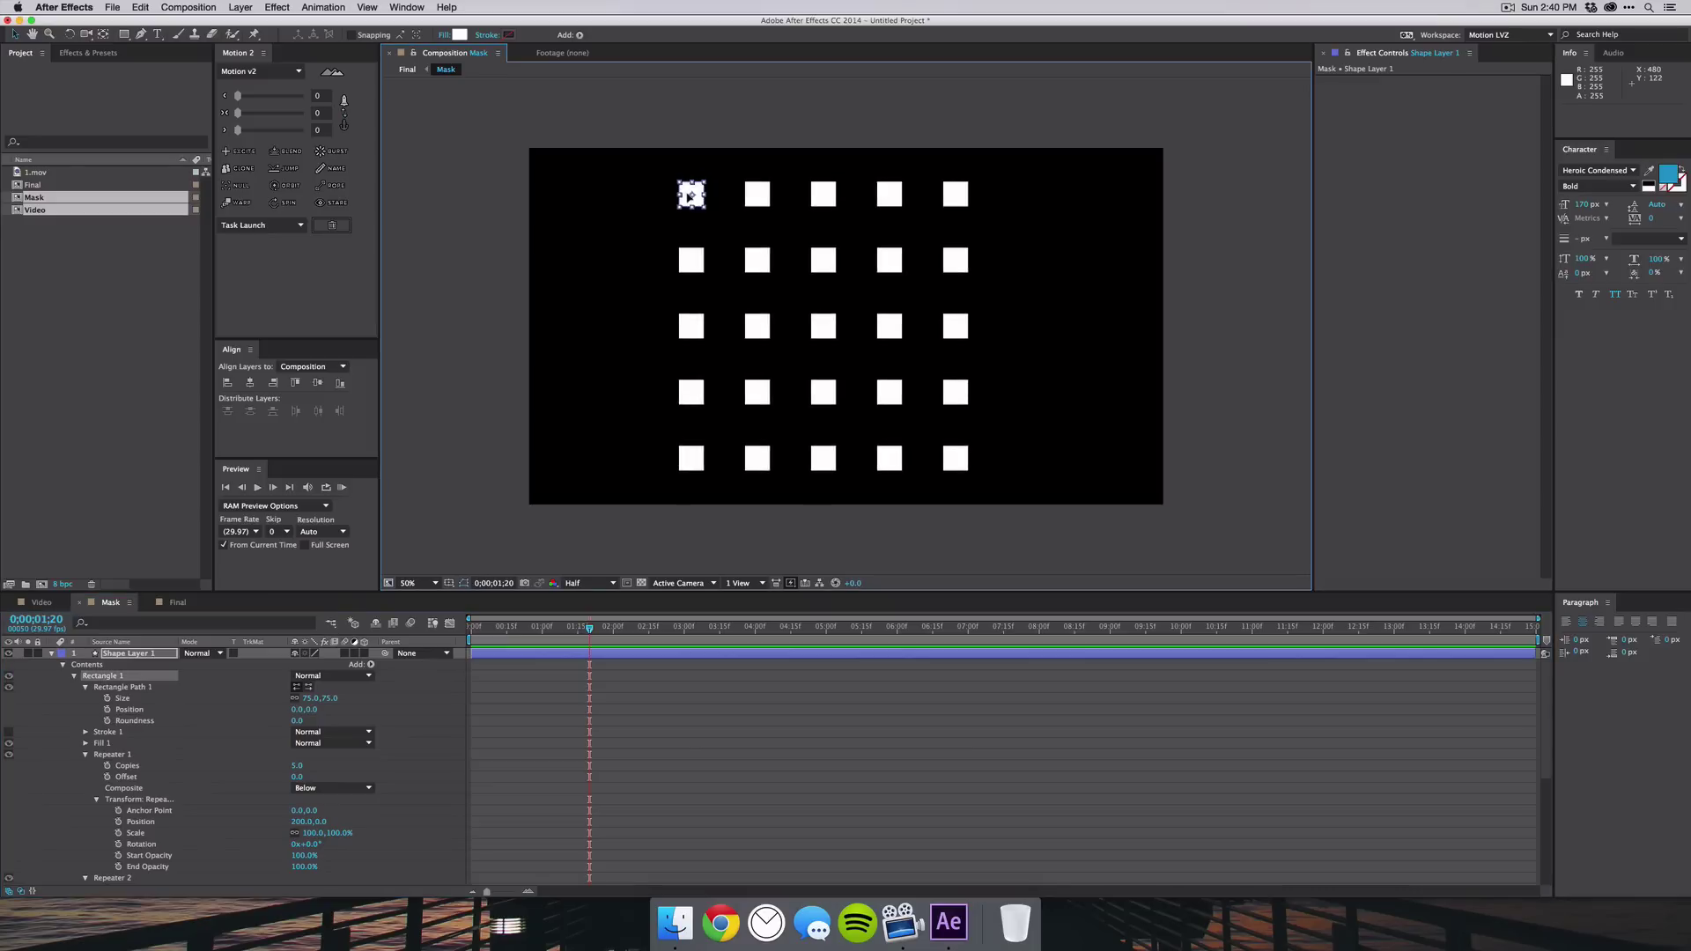
drag(308, 699, 335, 699)
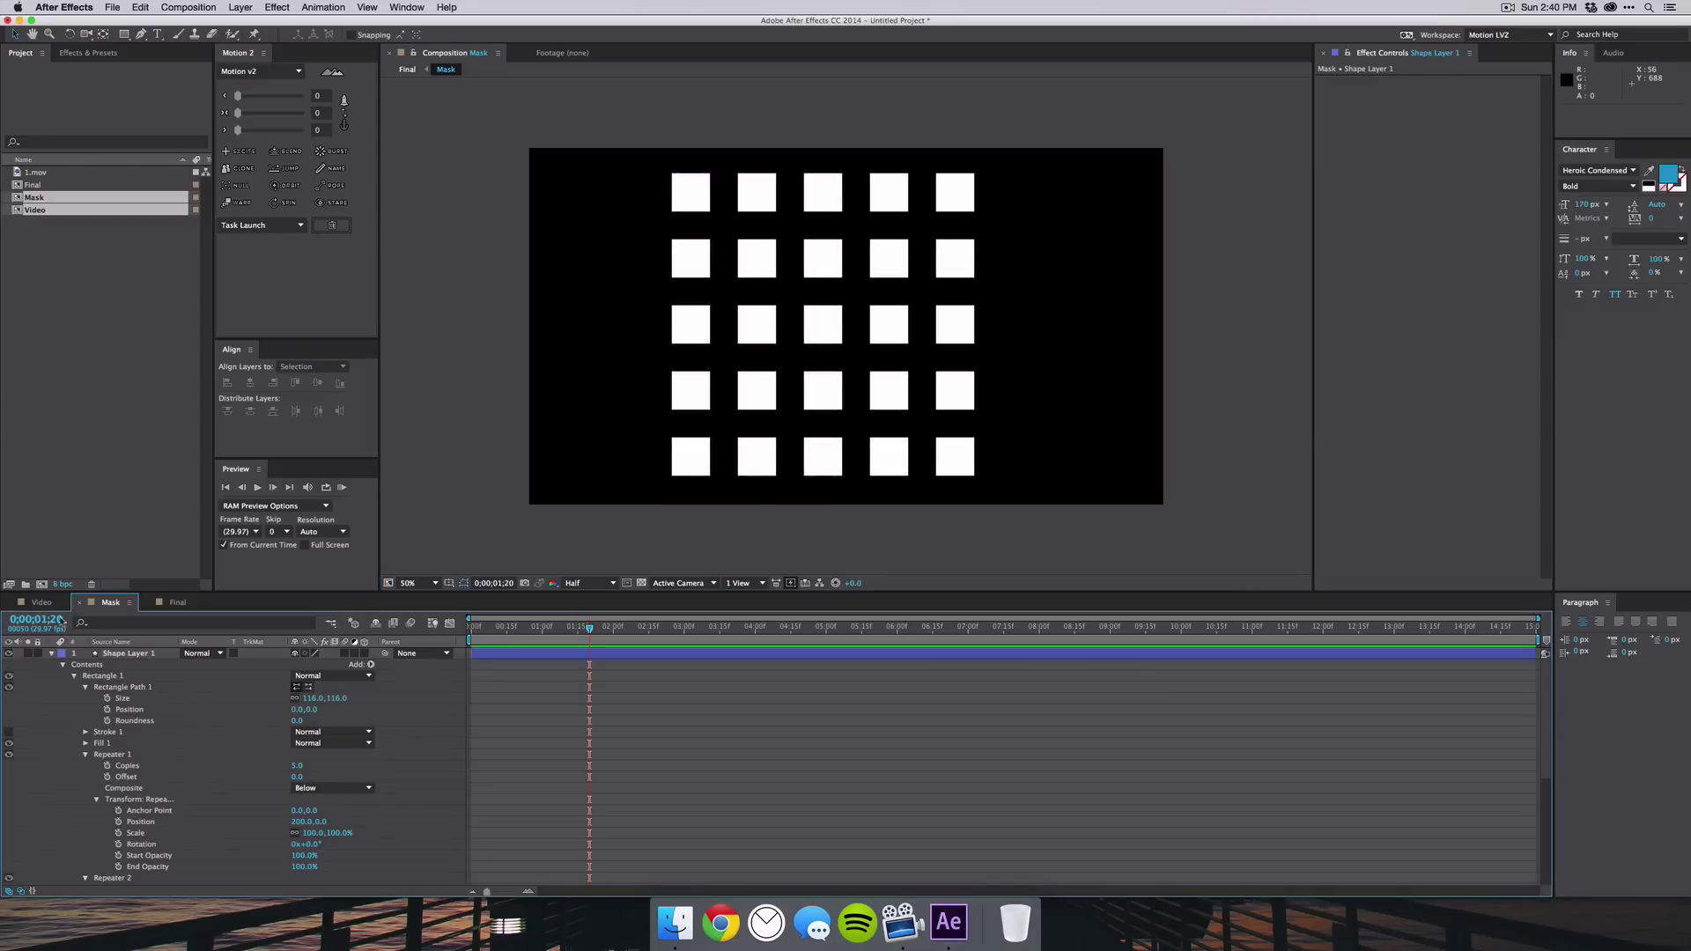
In the Final comp, set the Video layer's Track Matte to Alpha Matte "Mask"
click(42, 602)
drag(177, 603, 40, 602)
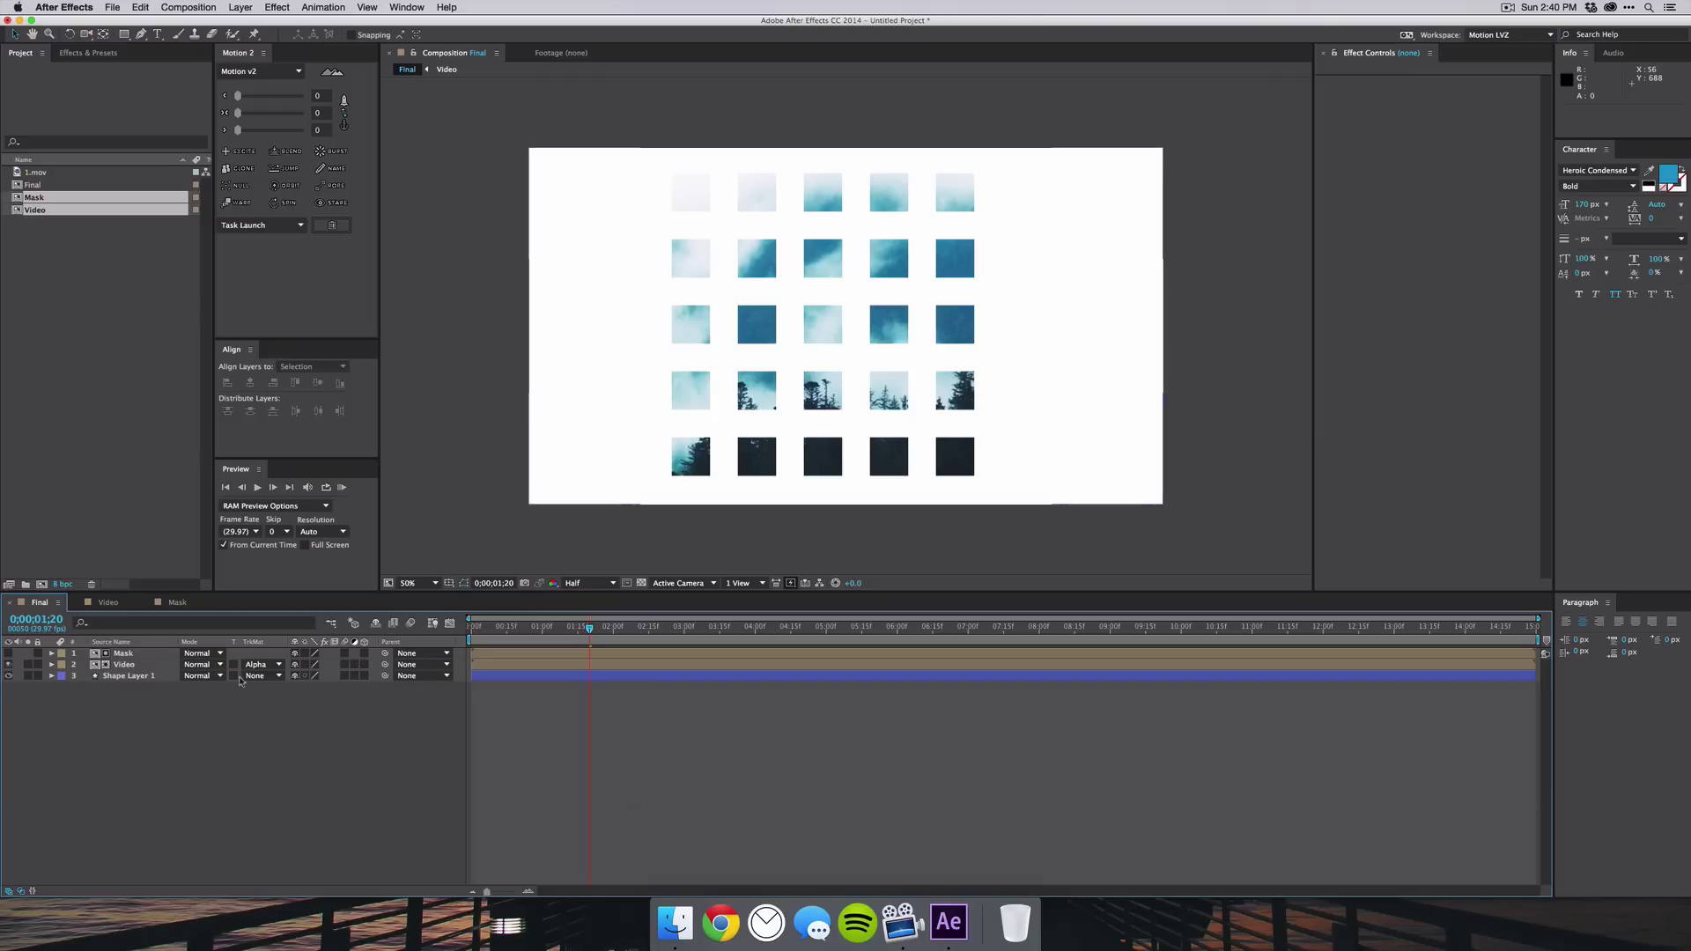
click(269, 666)
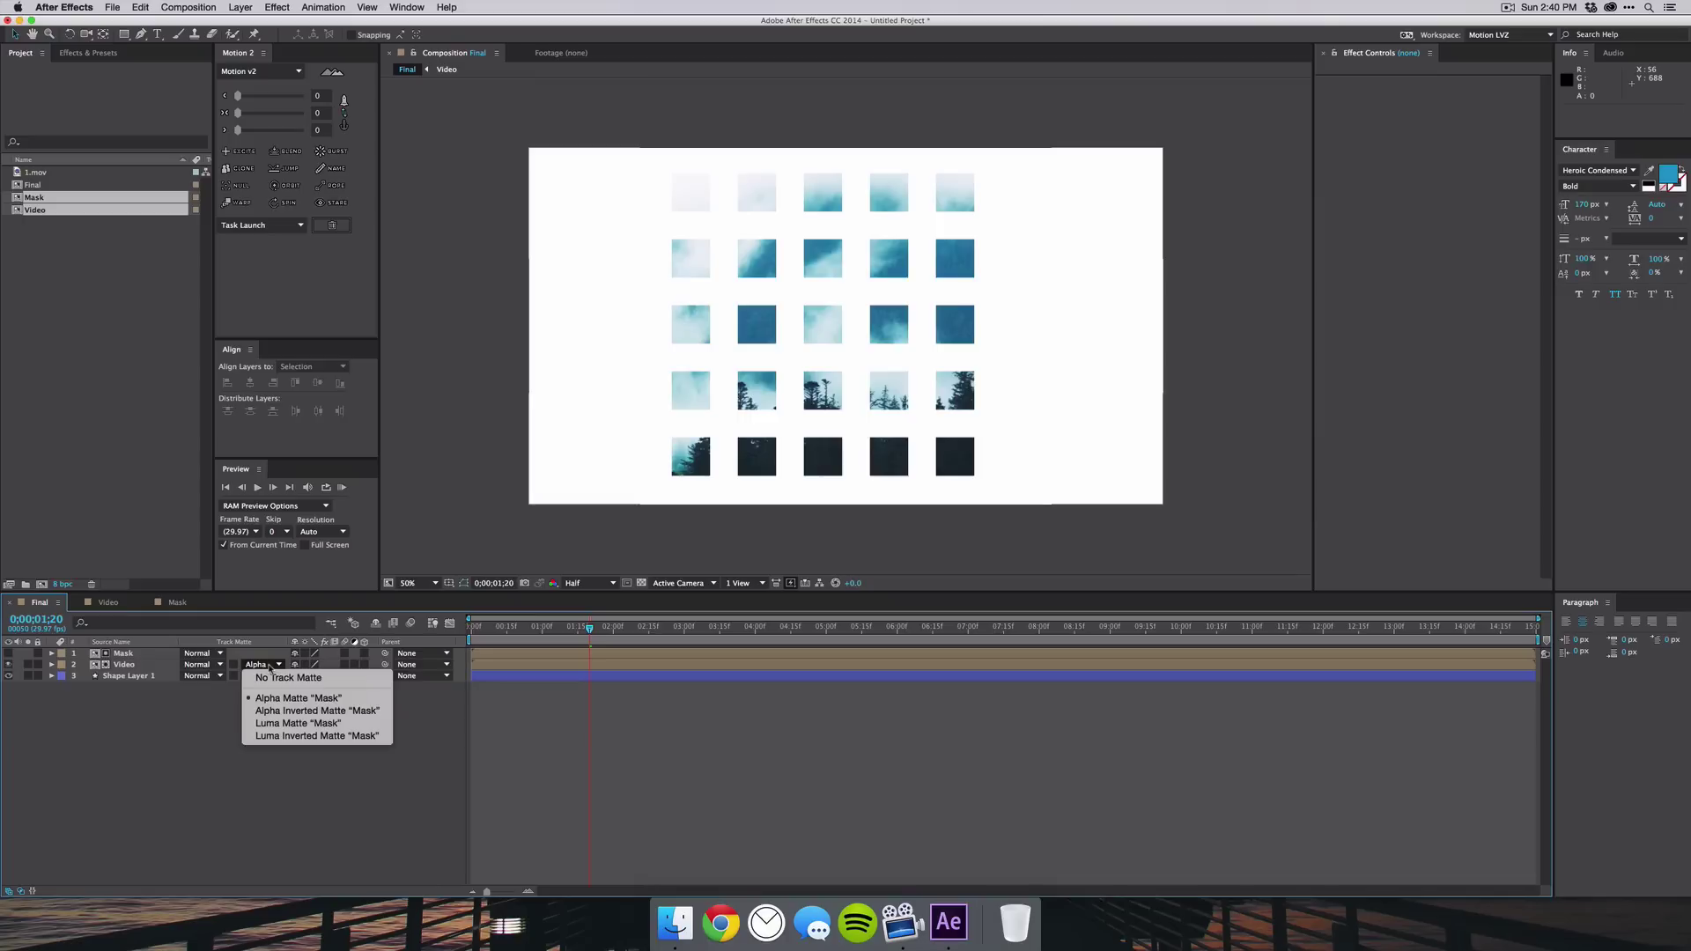
click(330, 702)
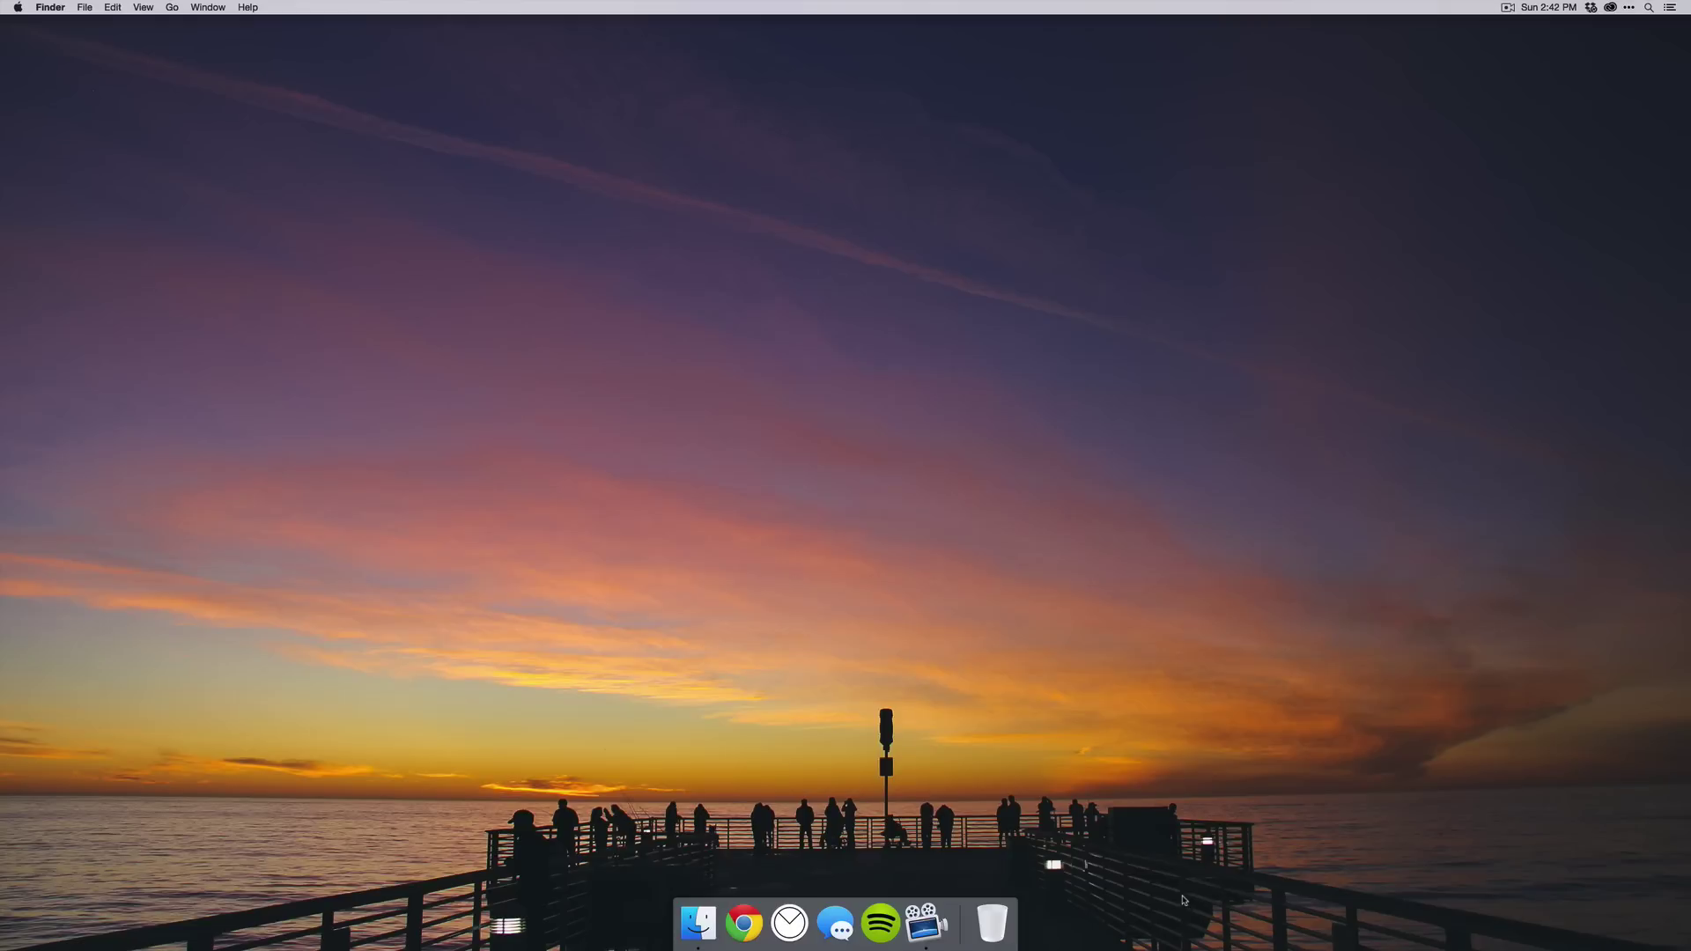